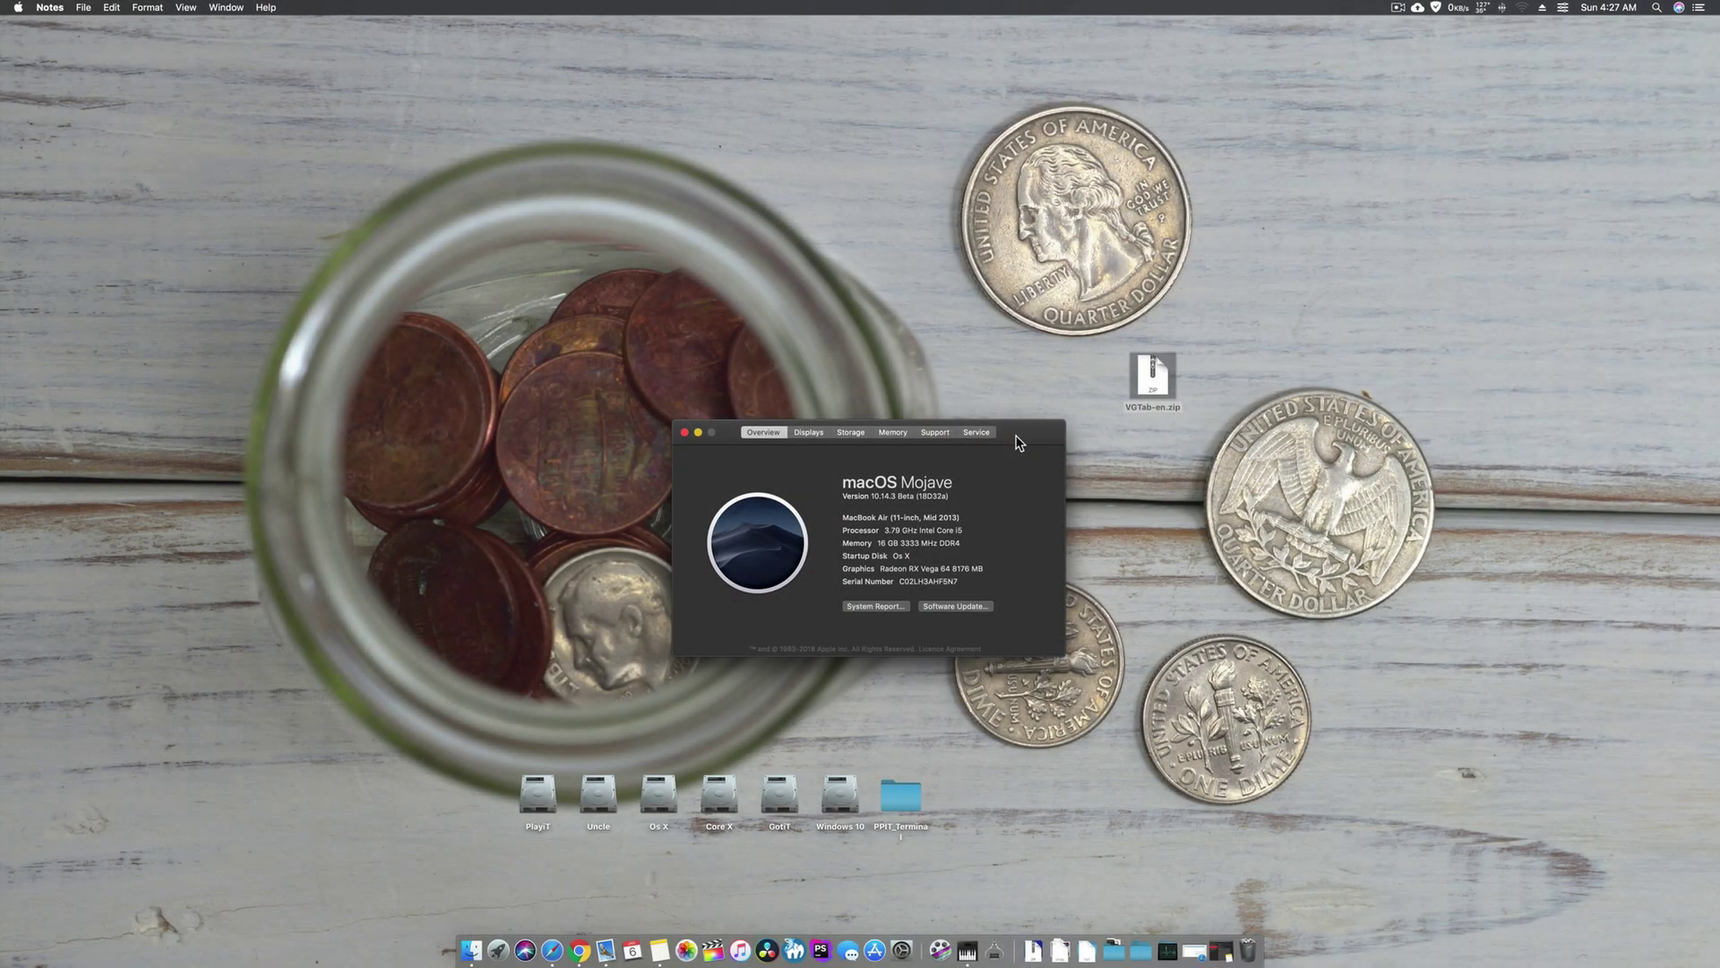
# - Move the About This Mac window up and to the left, out of the way
pyautogui.moveTo(1018, 436); pyautogui.dragTo(1003, 332)
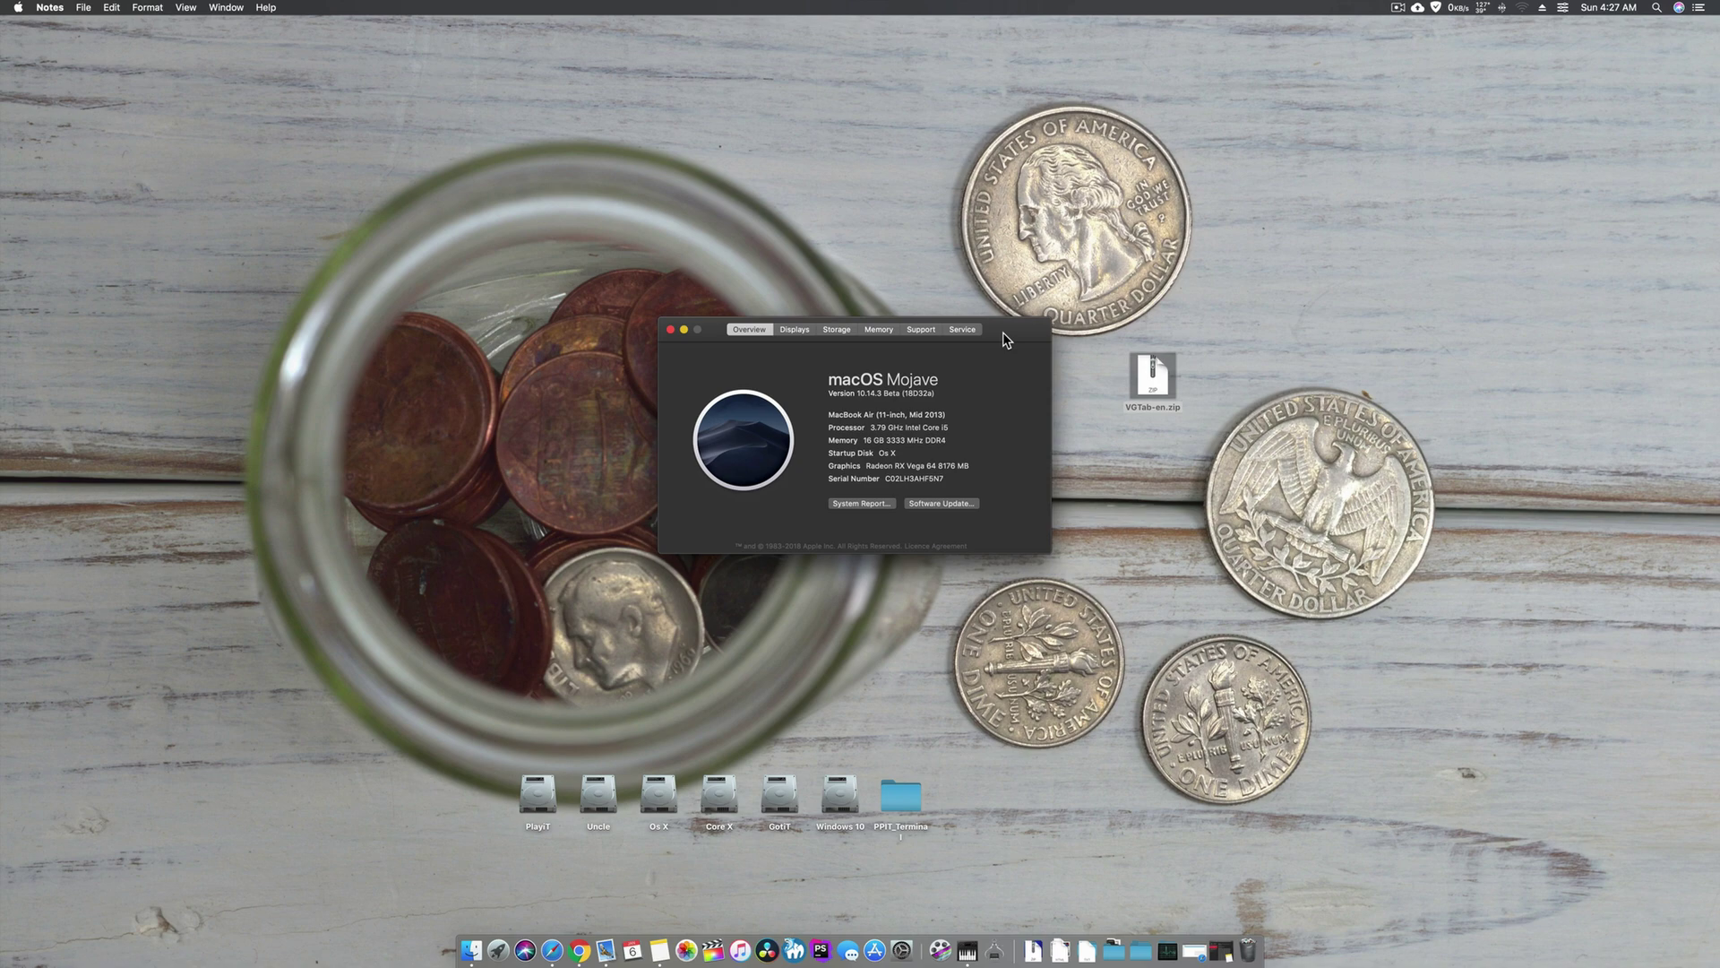
# - Extract VGTab-en.zip and place the extracted VGTab-en.app beside it
pyautogui.click(1194, 358)
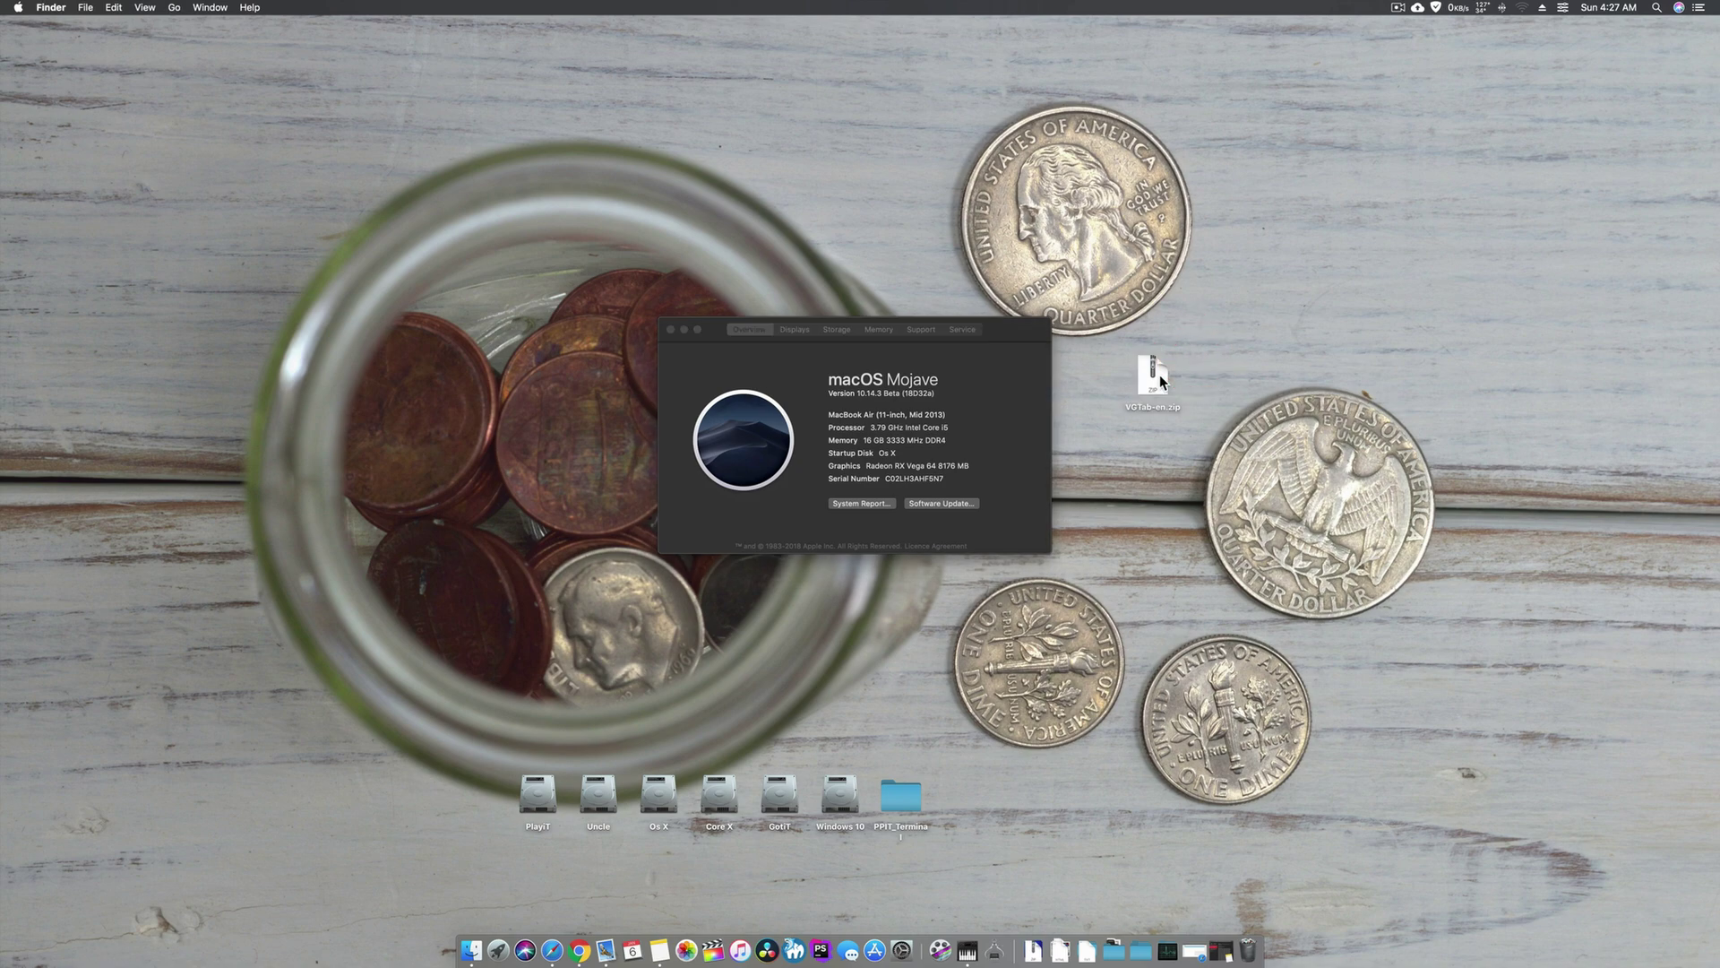
pyautogui.doubleClick(1159, 375)
pyautogui.moveTo(1175, 384); pyautogui.dragTo(1229, 374)
# - Launch VGTab-en.app, approve the downloaded-app warning, and shift About This Mac further up-left
pyautogui.click(1219, 491)
pyautogui.doubleClick(1239, 378)
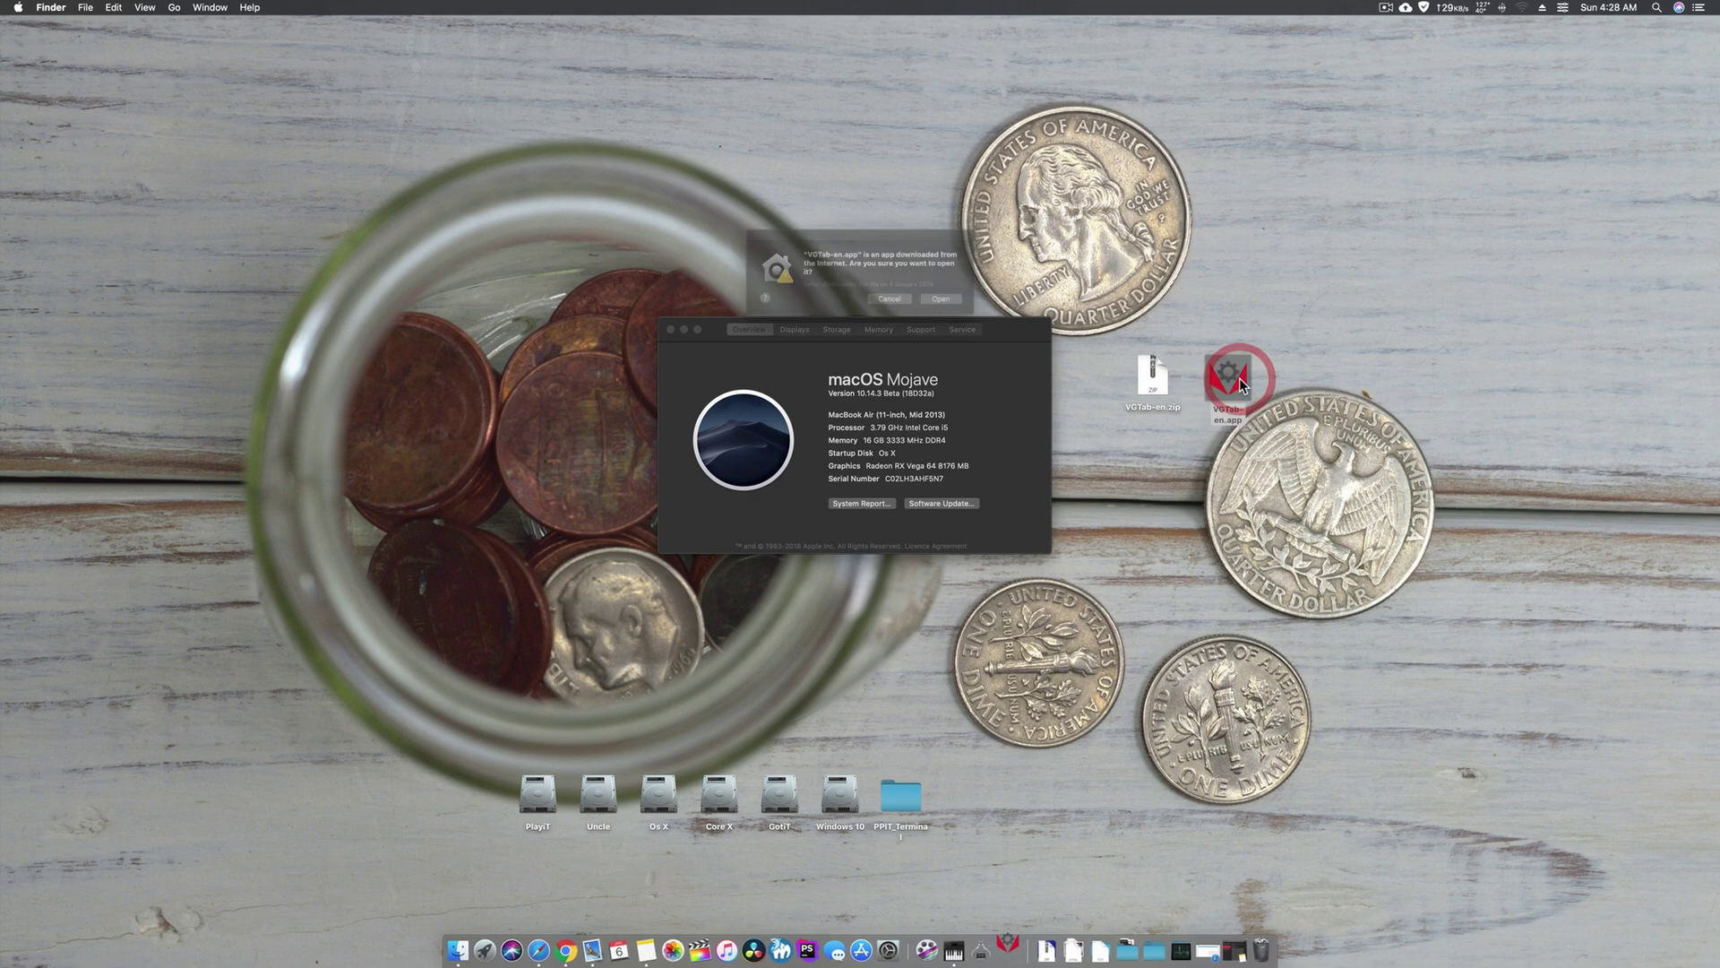
pyautogui.click(961, 306)
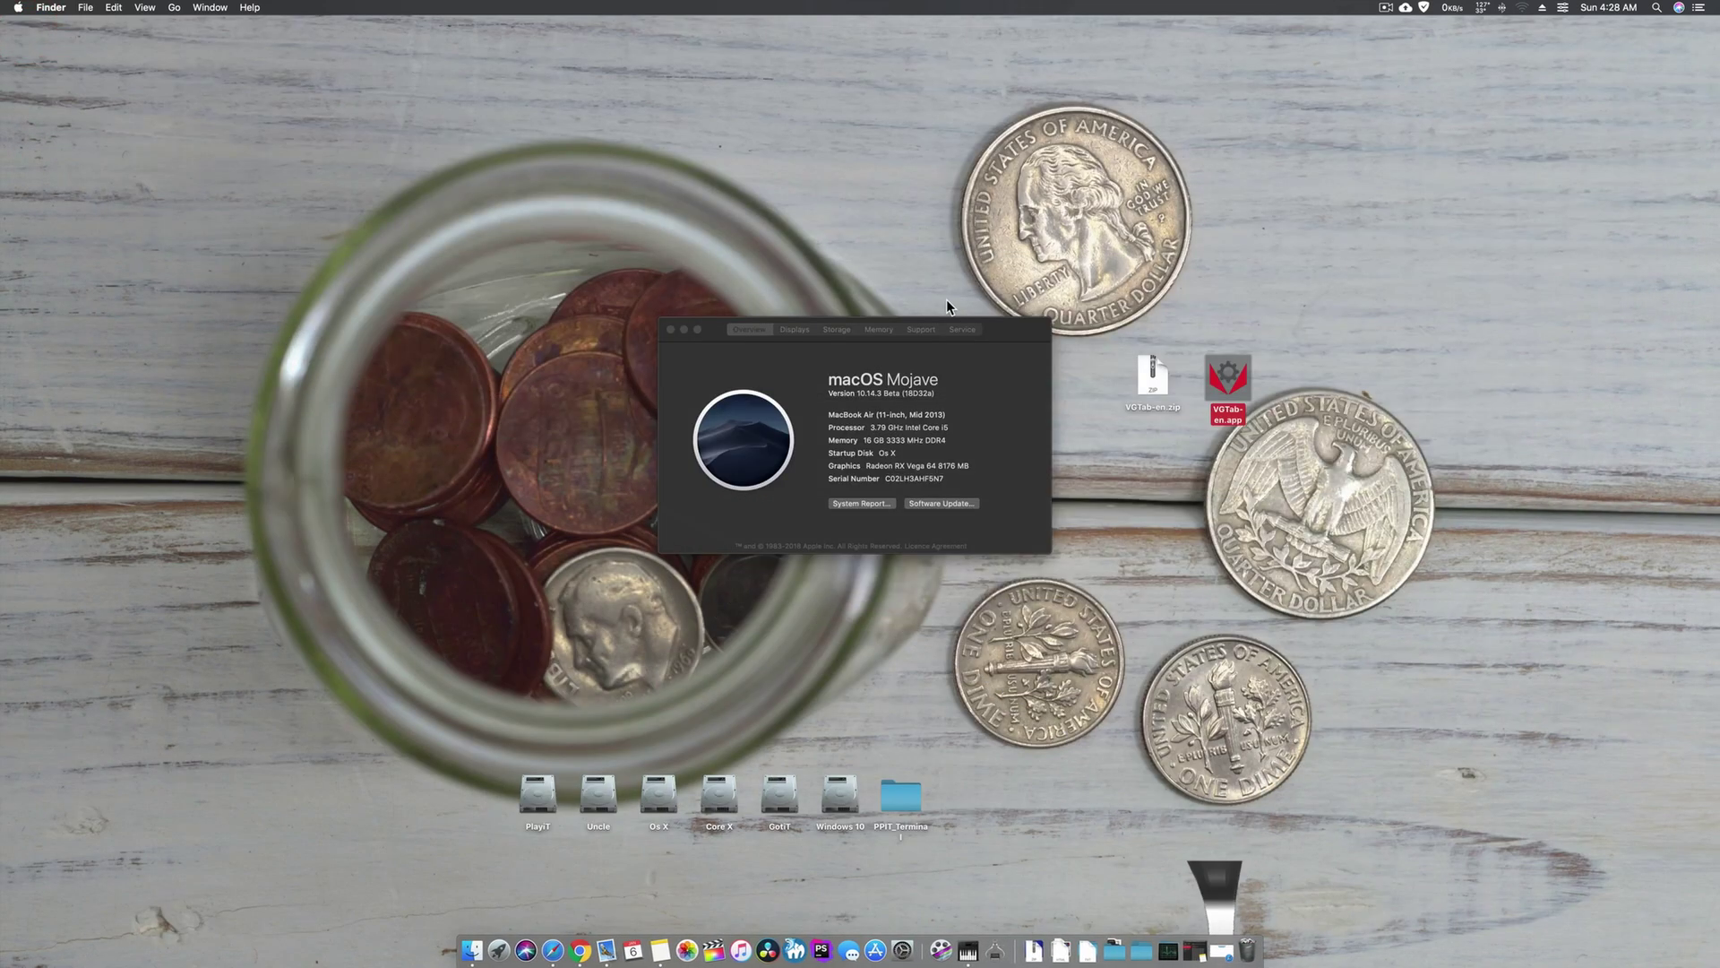
pyautogui.click(1011, 349)
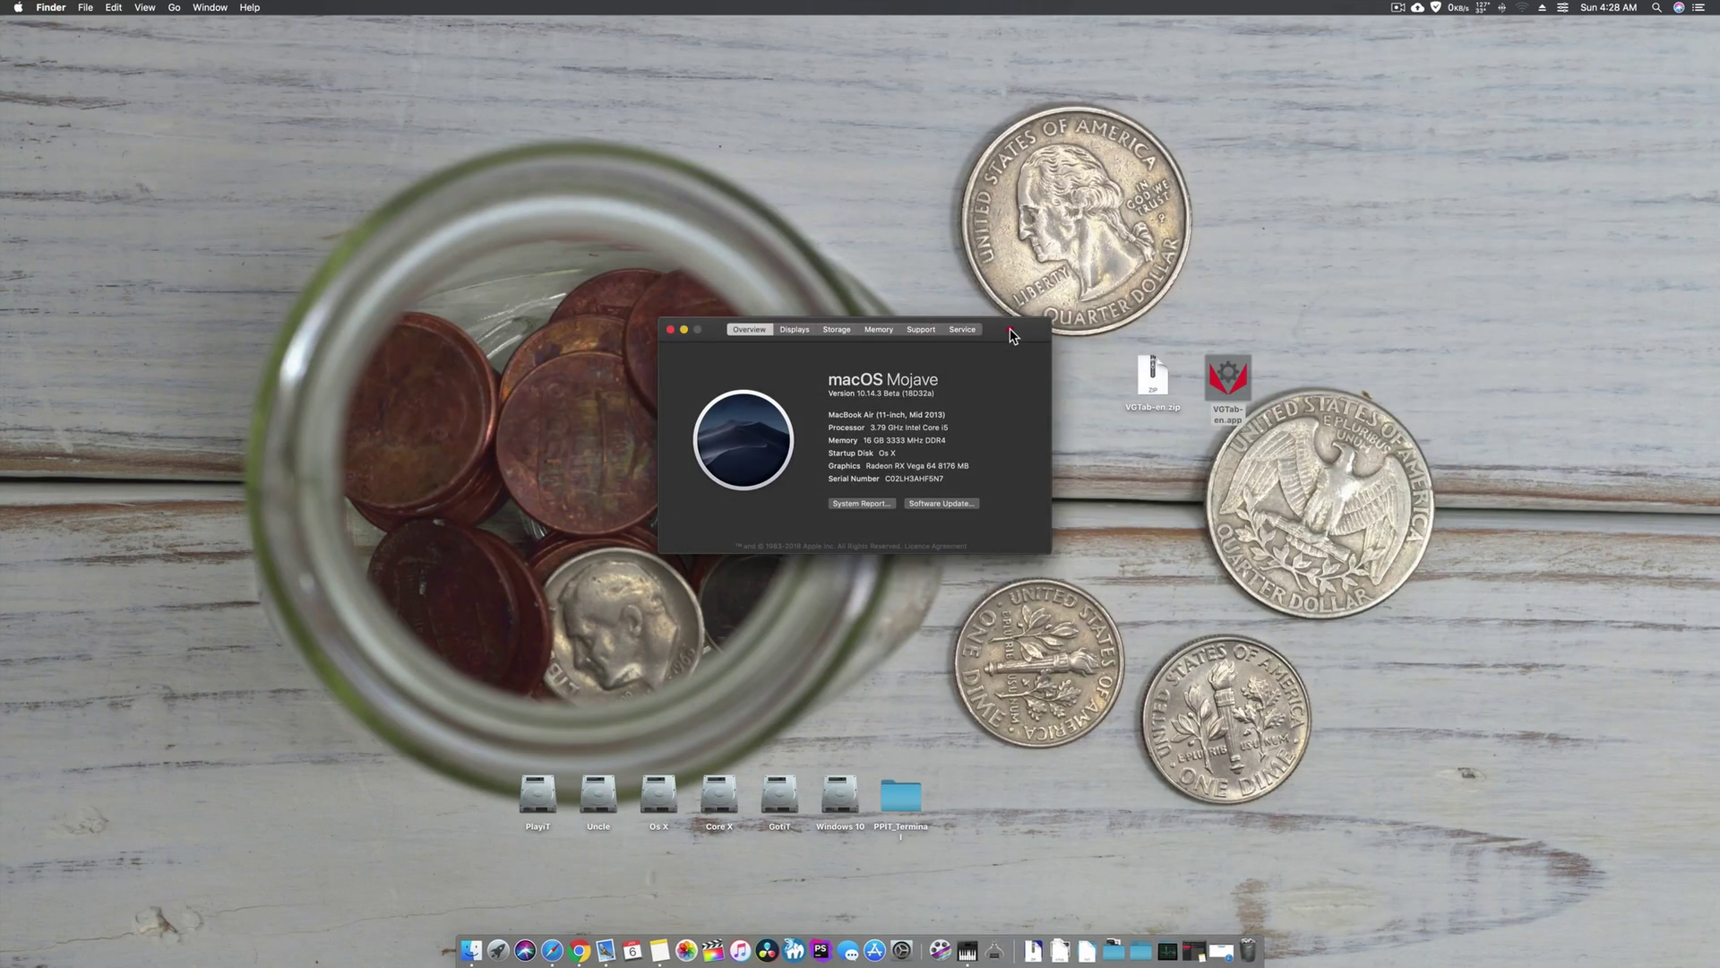
pyautogui.moveTo(1013, 336); pyautogui.dragTo(866, 232)
# - Restore Safari and choose Vega 64 on the card selection page
pyautogui.click(552, 948)
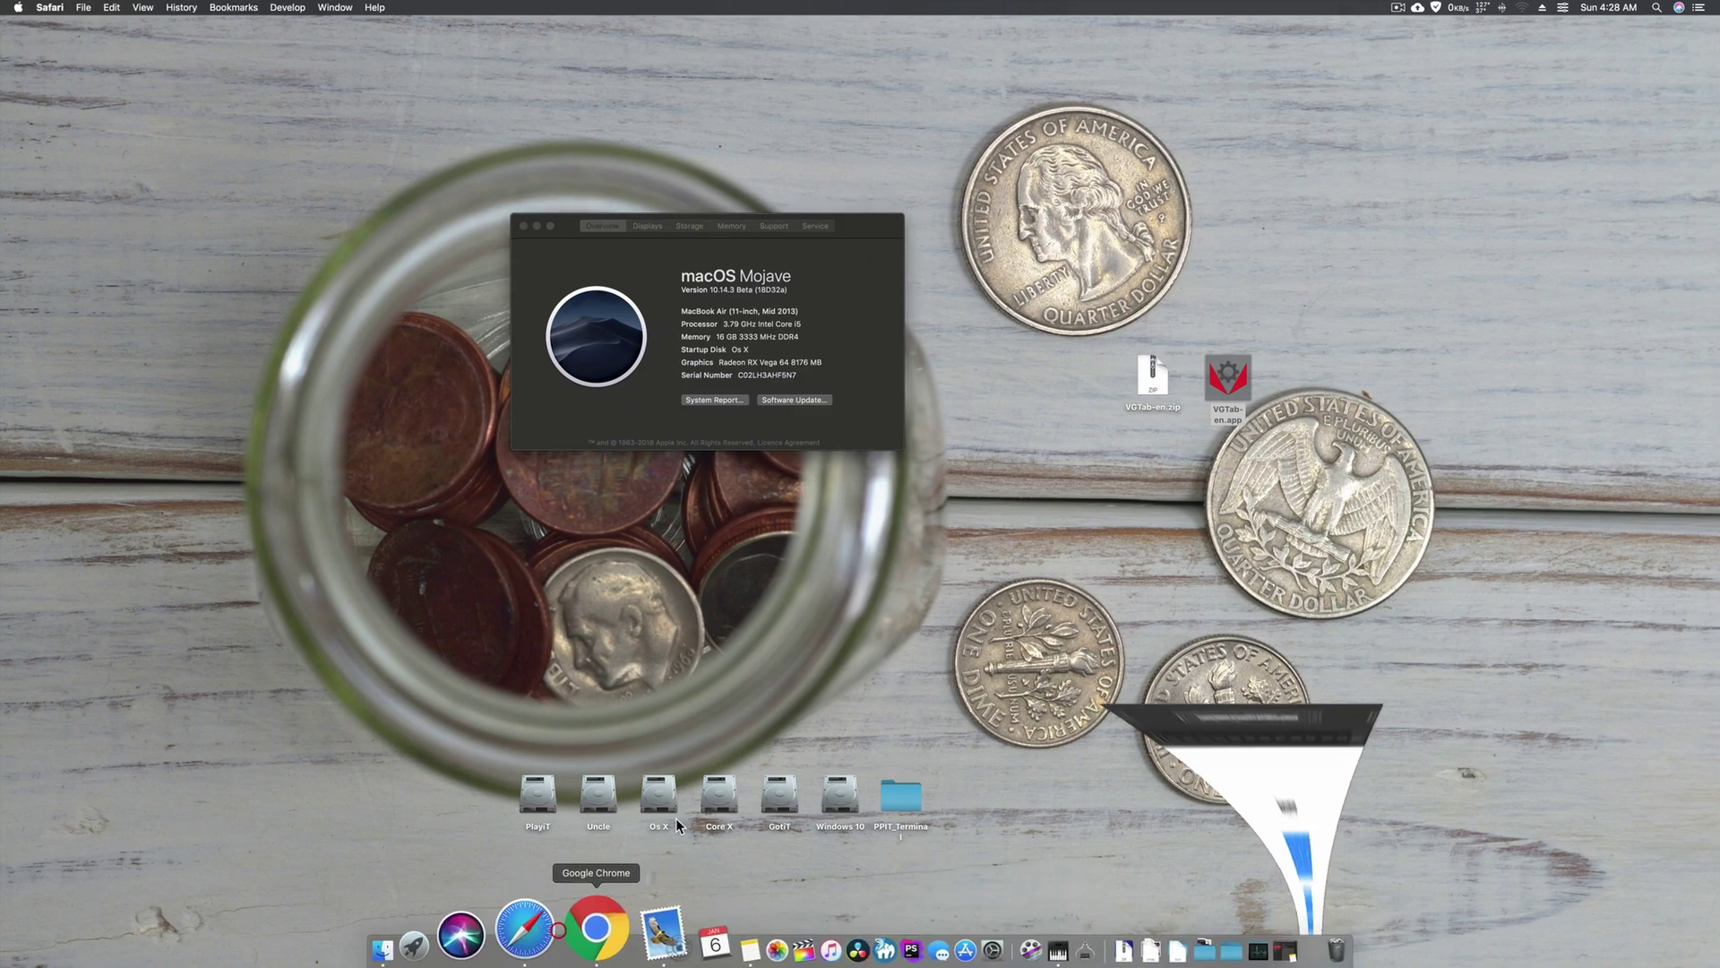
pyautogui.click(672, 155)
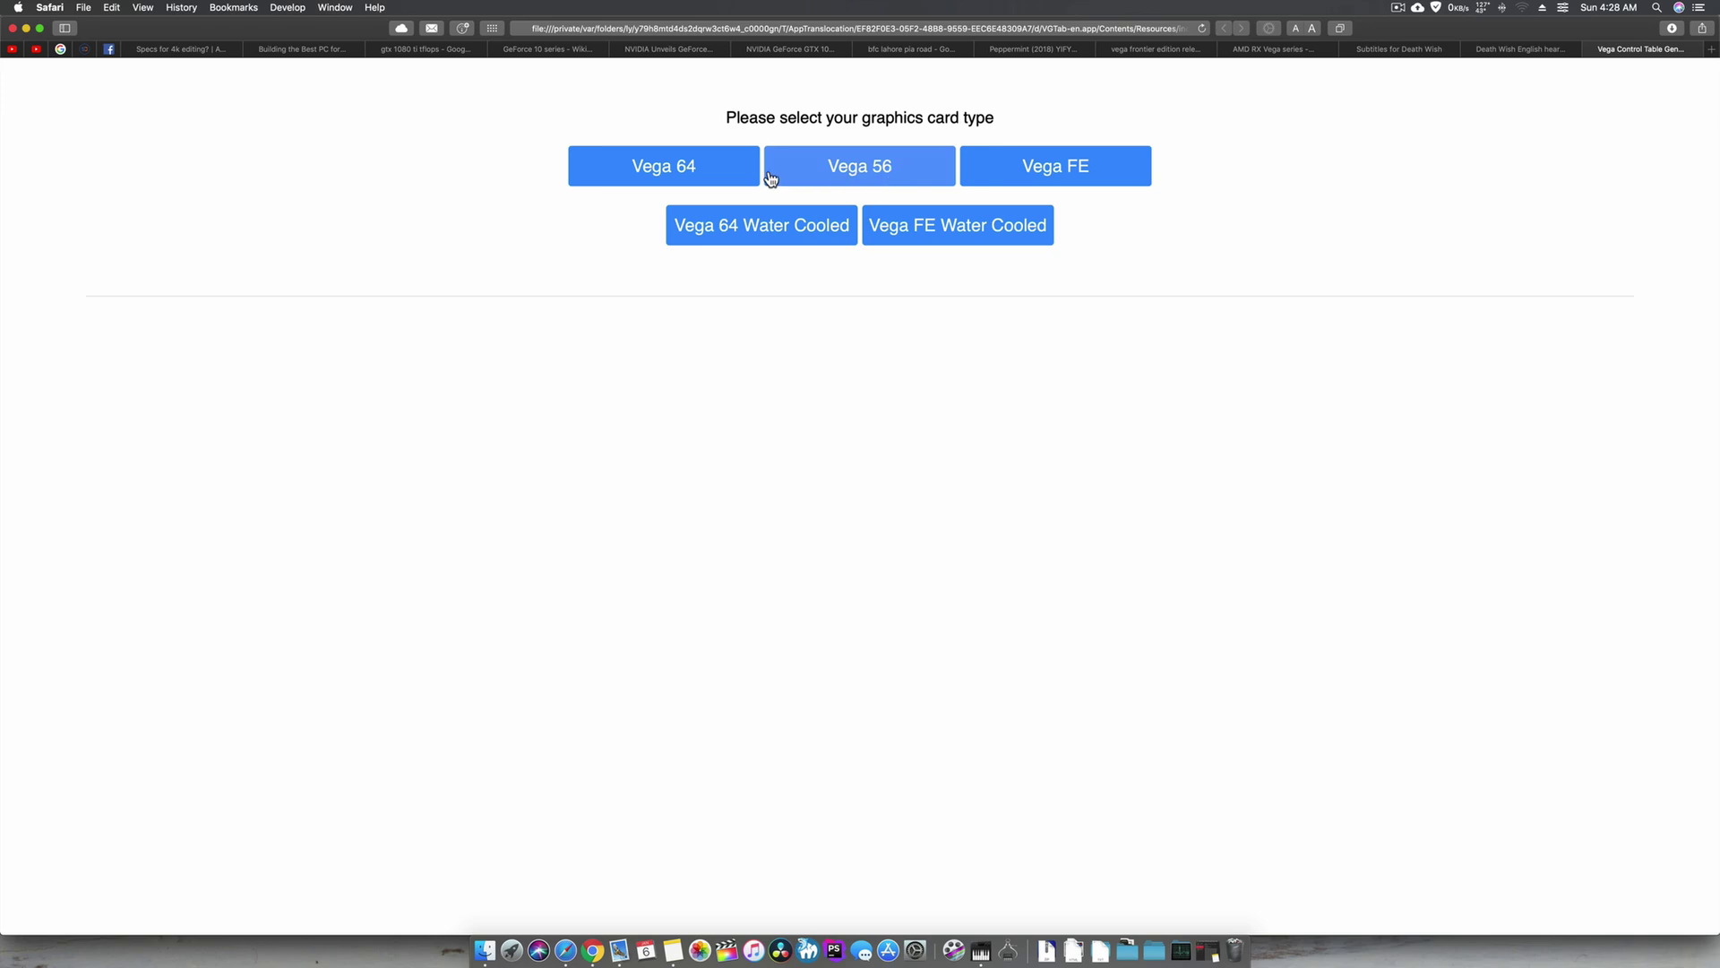
pyautogui.click(681, 170)
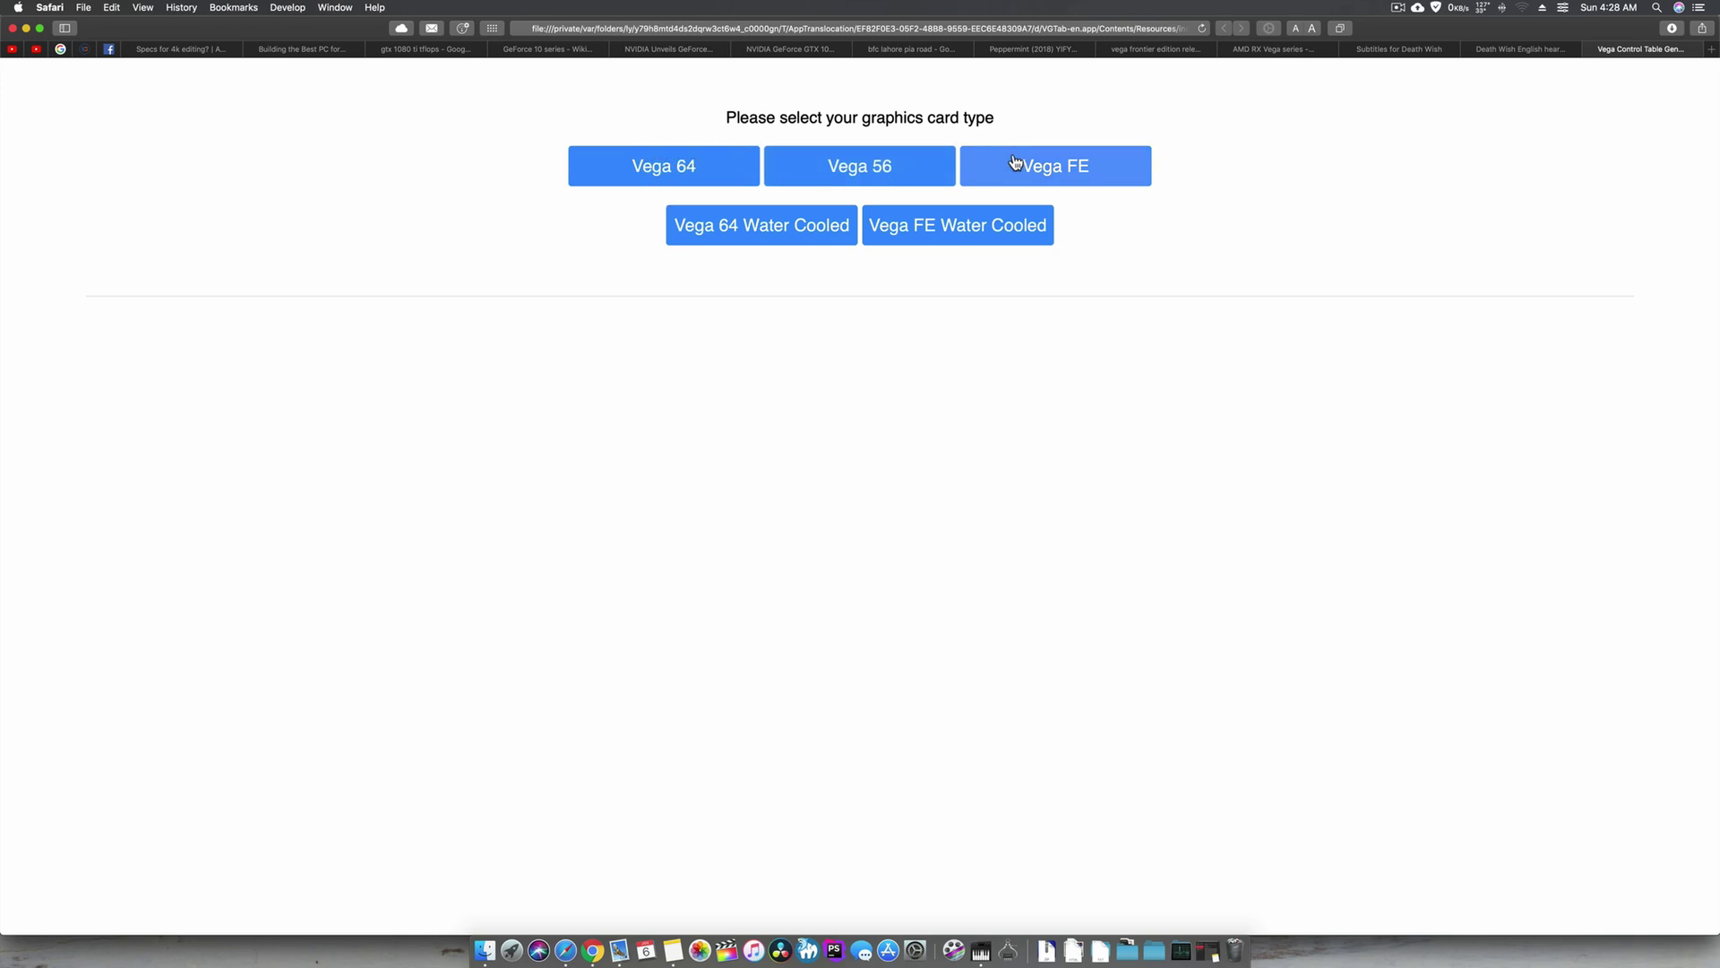
pyautogui.click(1015, 162)
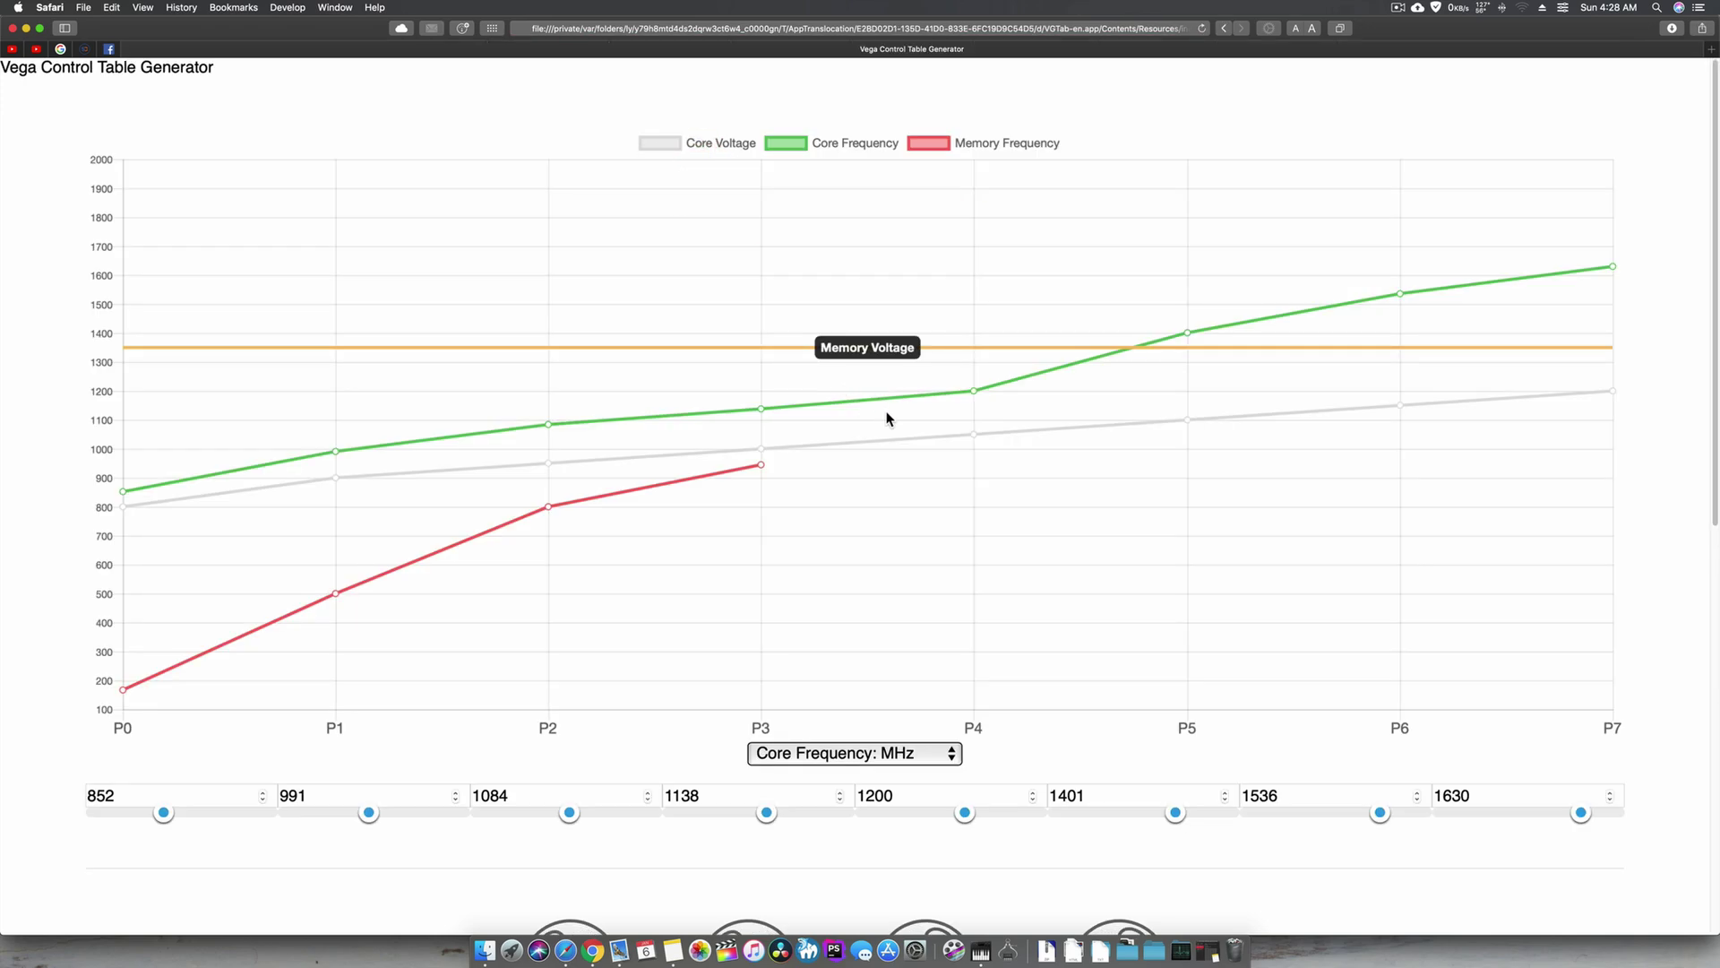
pyautogui.scroll(-10, 887, 419)
pyautogui.scroll(6, 913, 430)
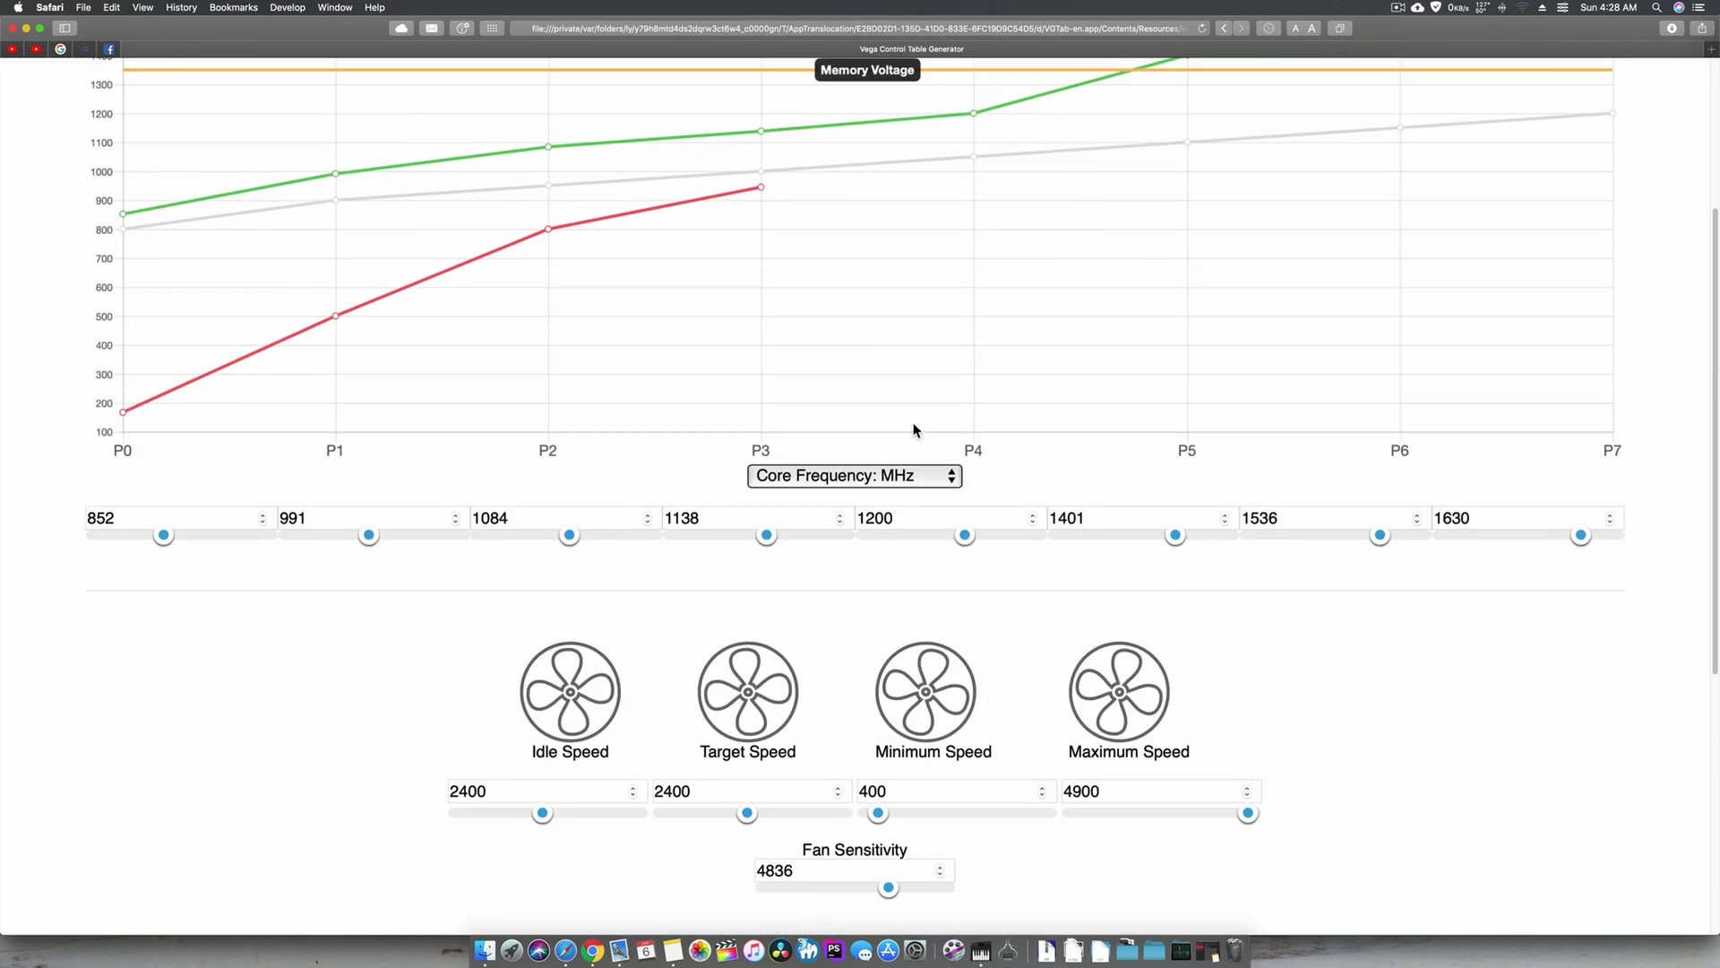
pyautogui.scroll(-4, 905, 376)
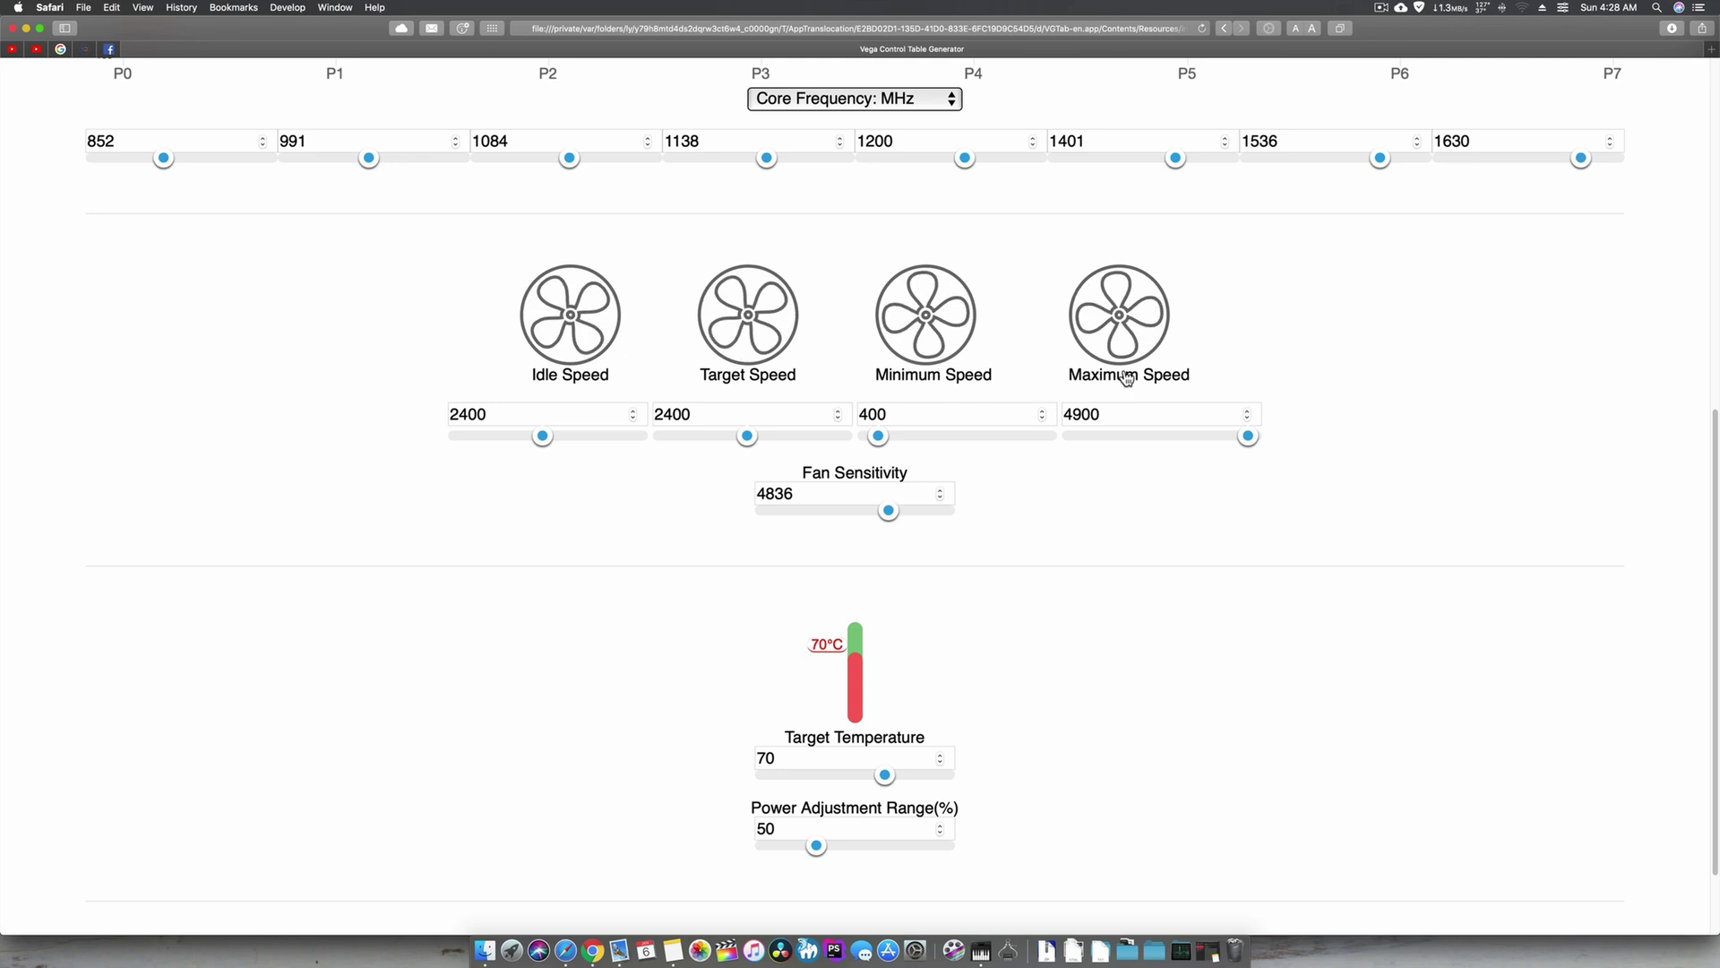
pyautogui.scroll(-2, 1080, 519)
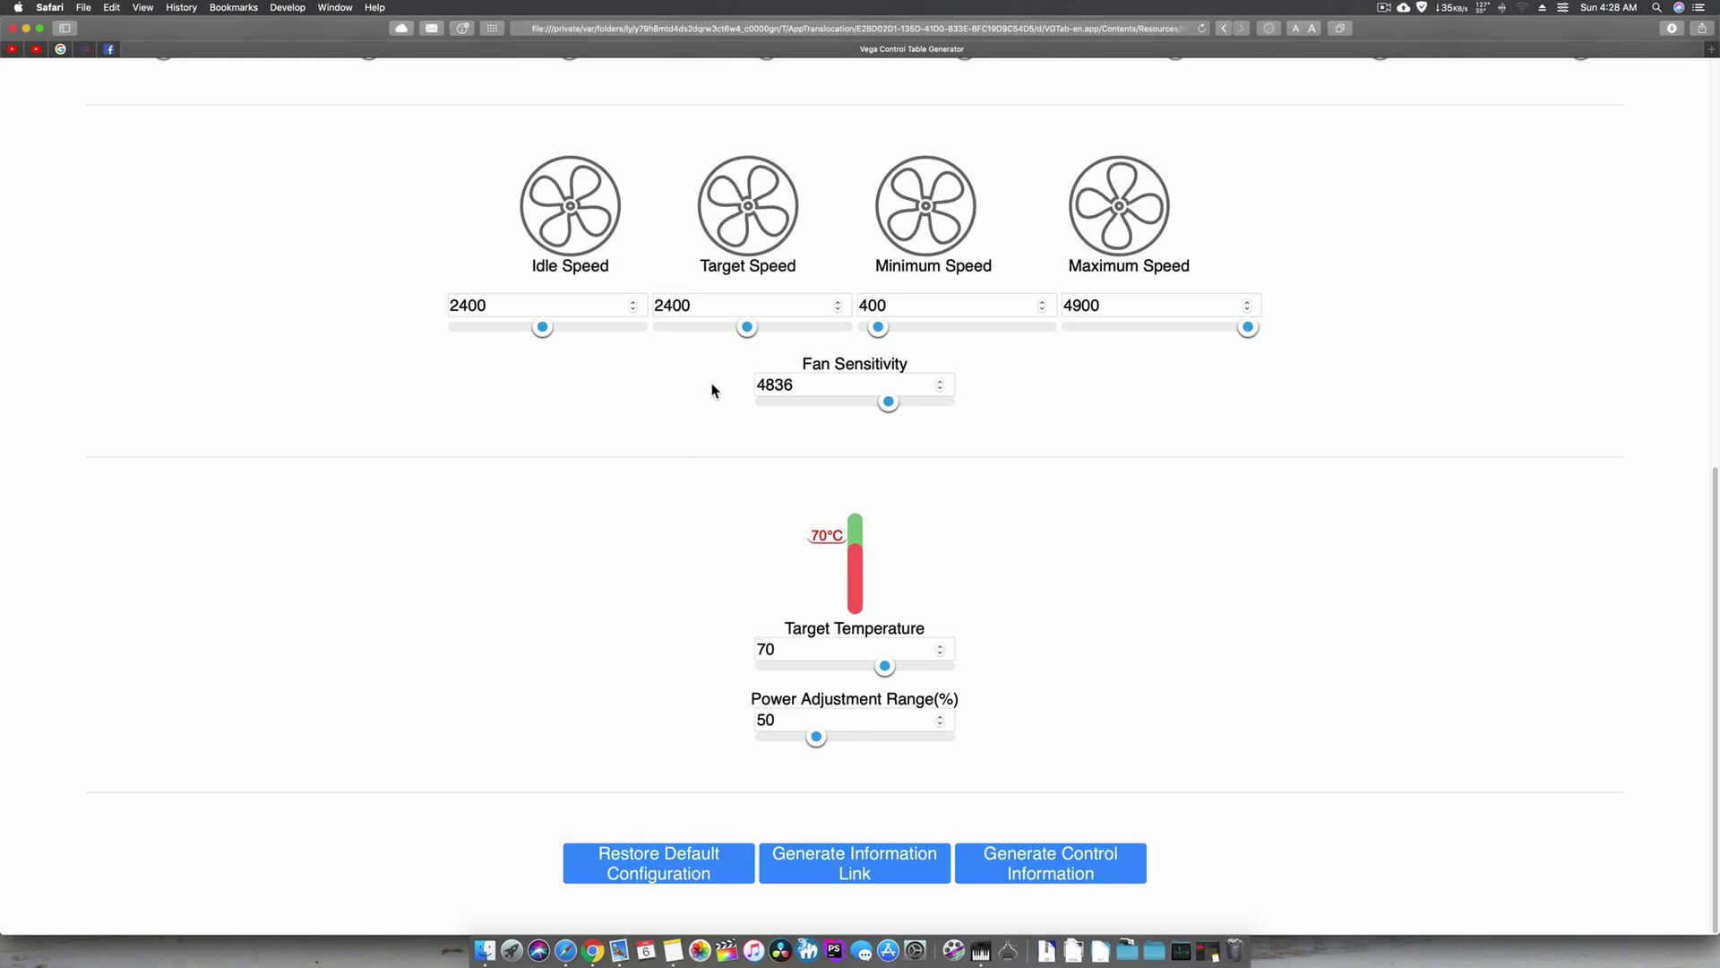
pyautogui.scroll(3, 713, 389)
pyautogui.scroll(-3, 713, 389)
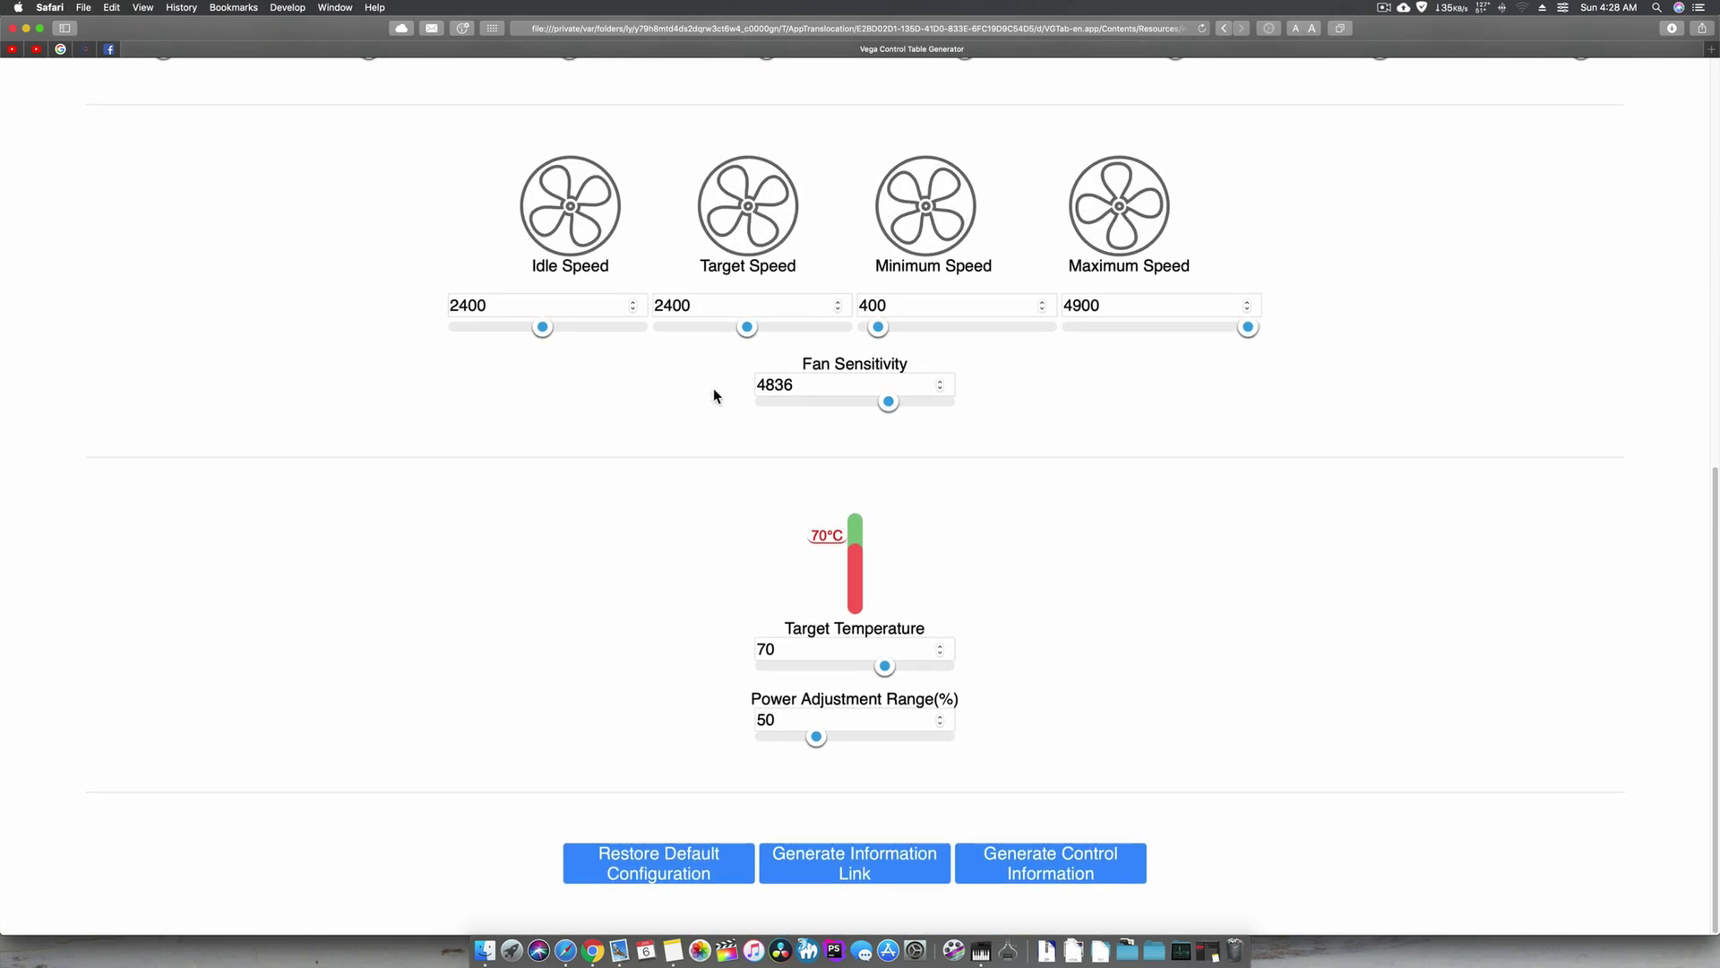
pyautogui.scroll(3, 713, 389)
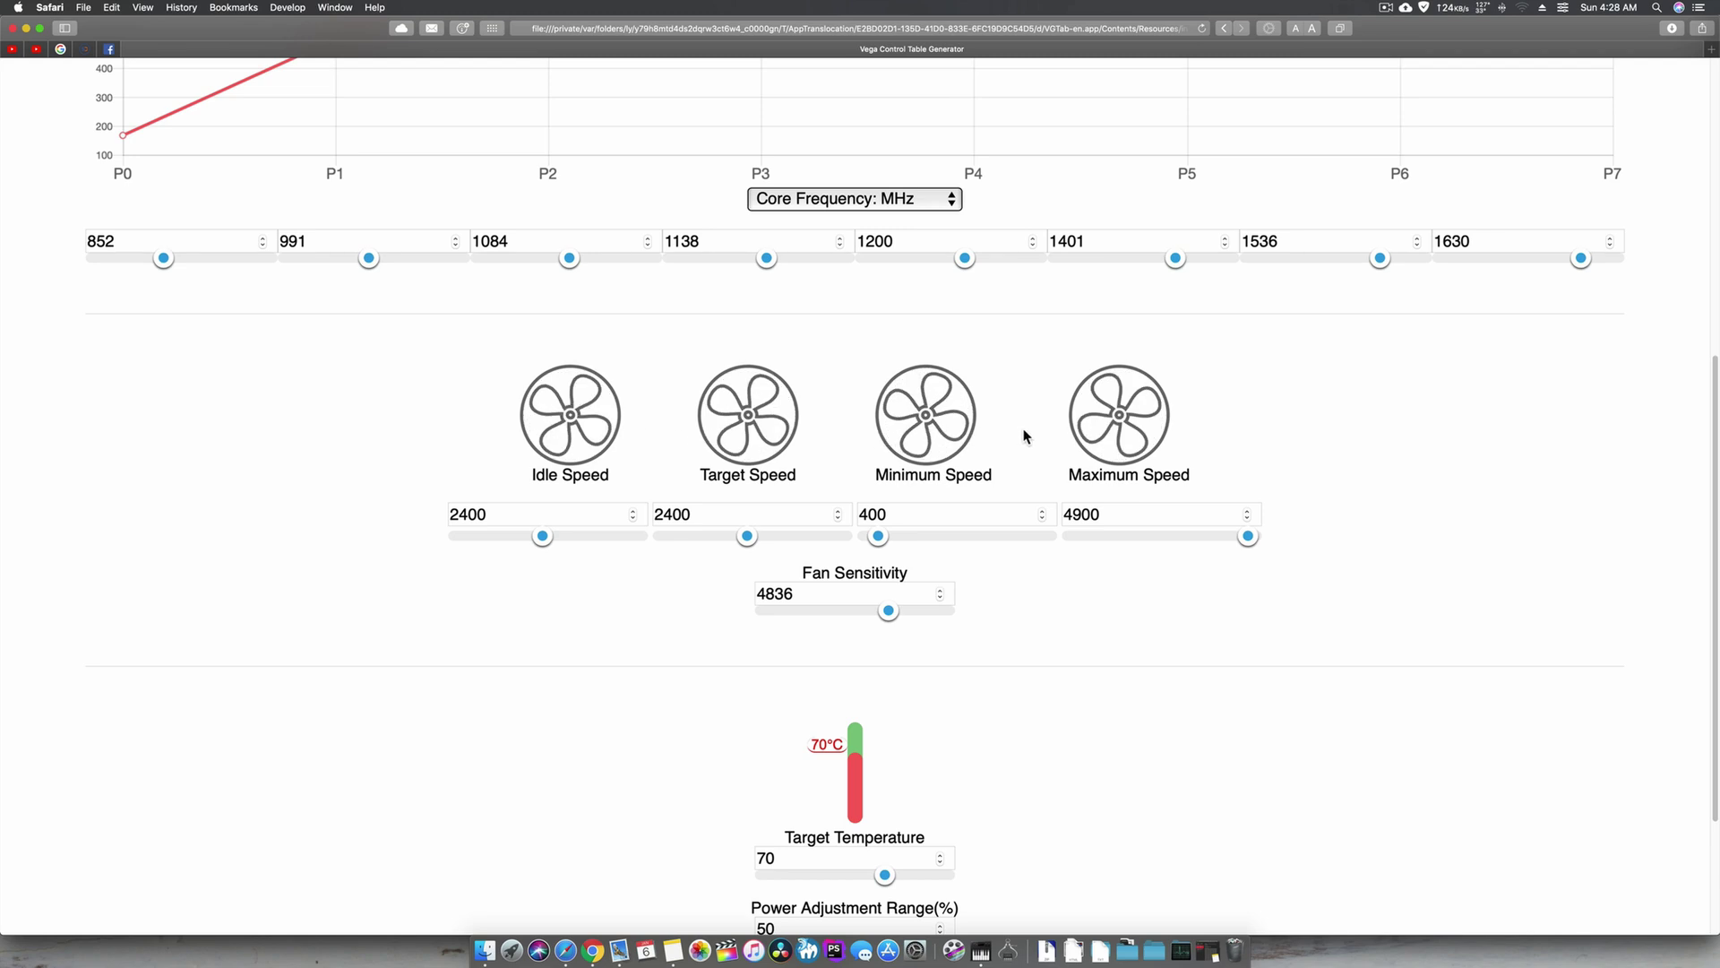
pyautogui.scroll(1, 1026, 436)
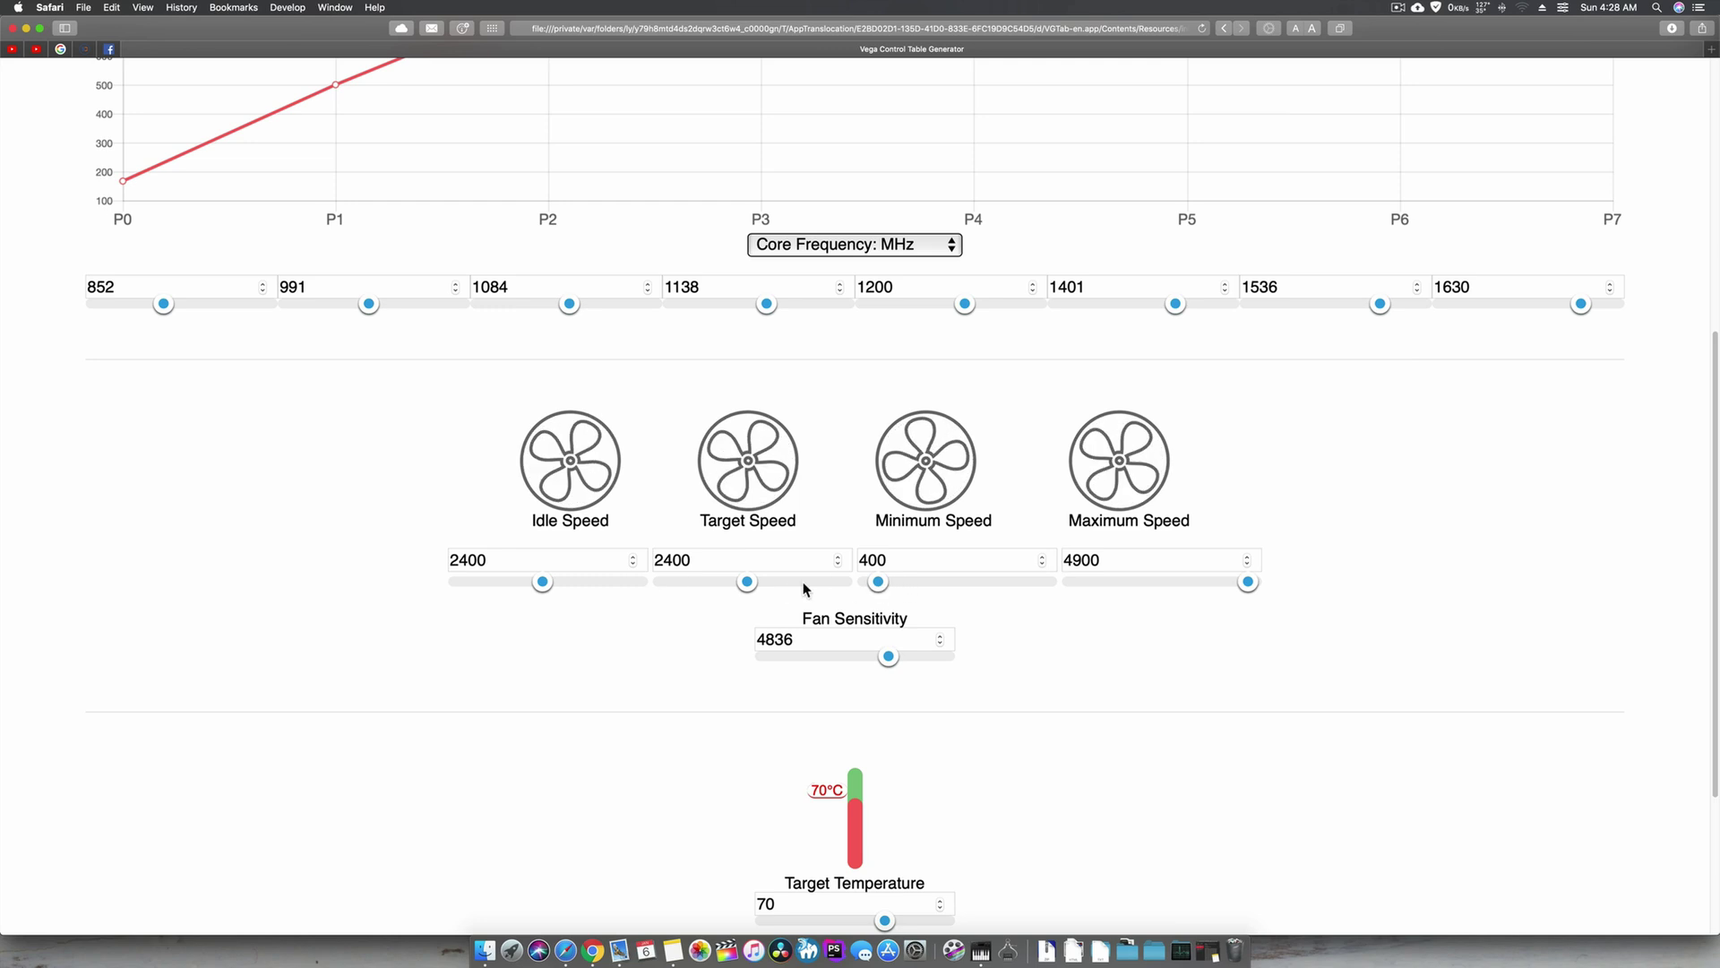
pyautogui.scroll(1, 697, 573)
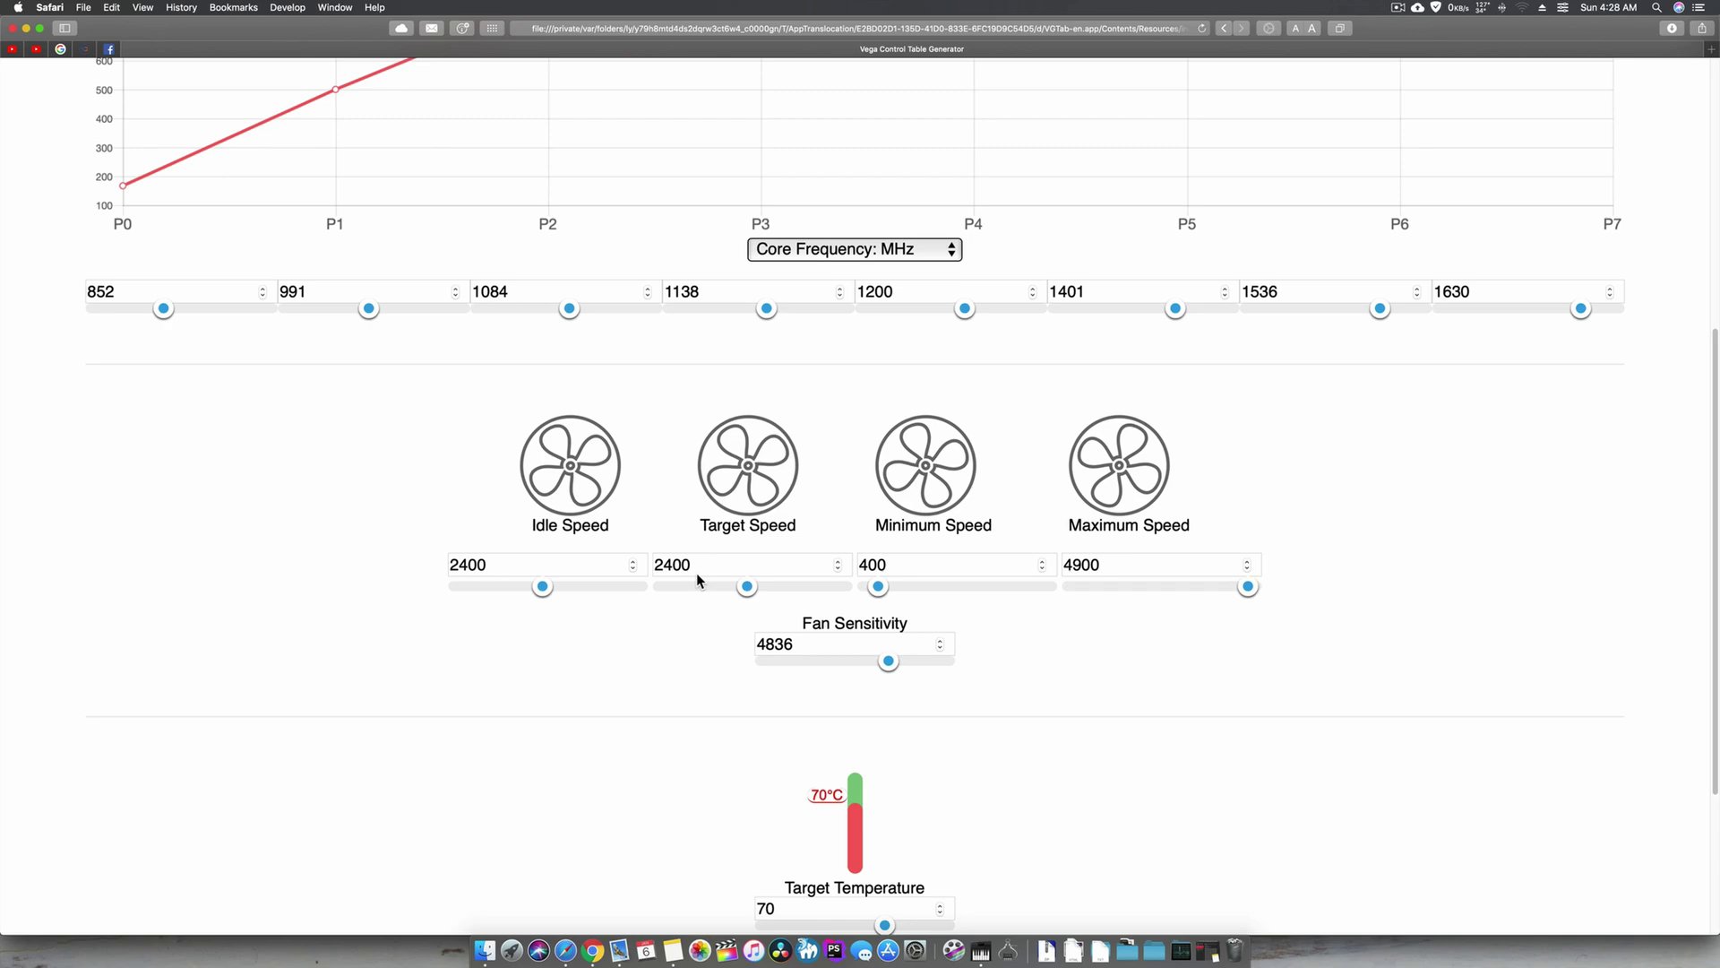
pyautogui.scroll(10, 696, 573)
pyautogui.scroll(-11, 697, 571)
pyautogui.scroll(8, 696, 572)
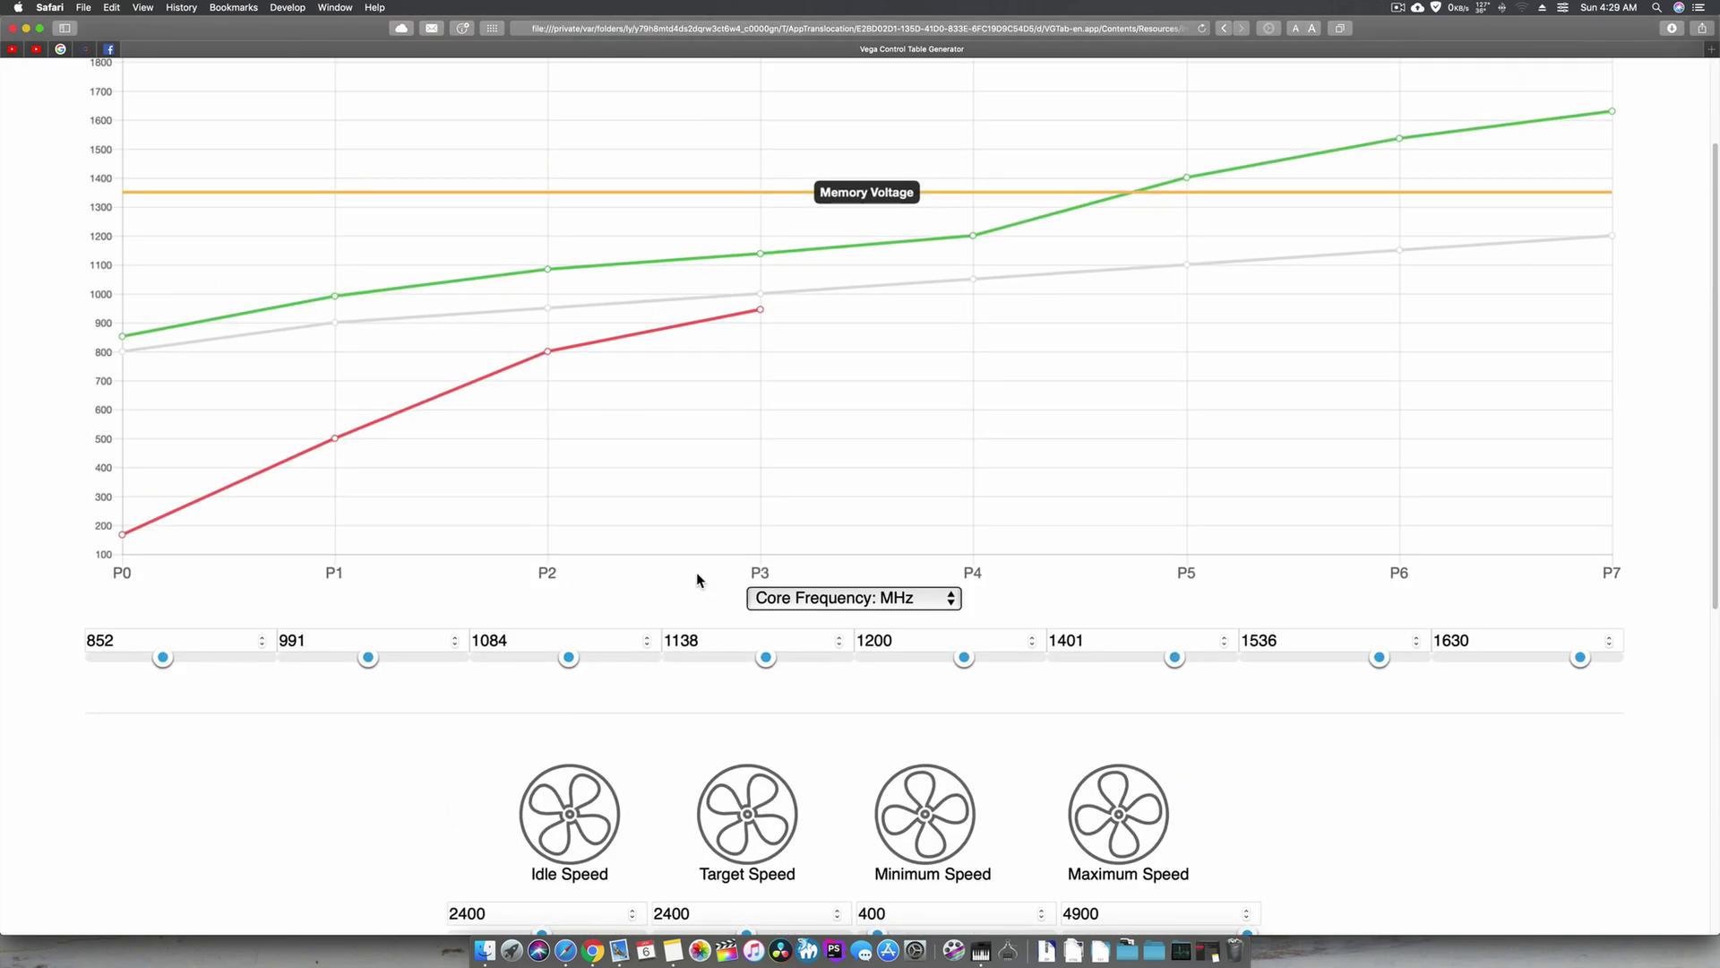
pyautogui.scroll(-10, 696, 572)
pyautogui.scroll(10, 1598, 338)
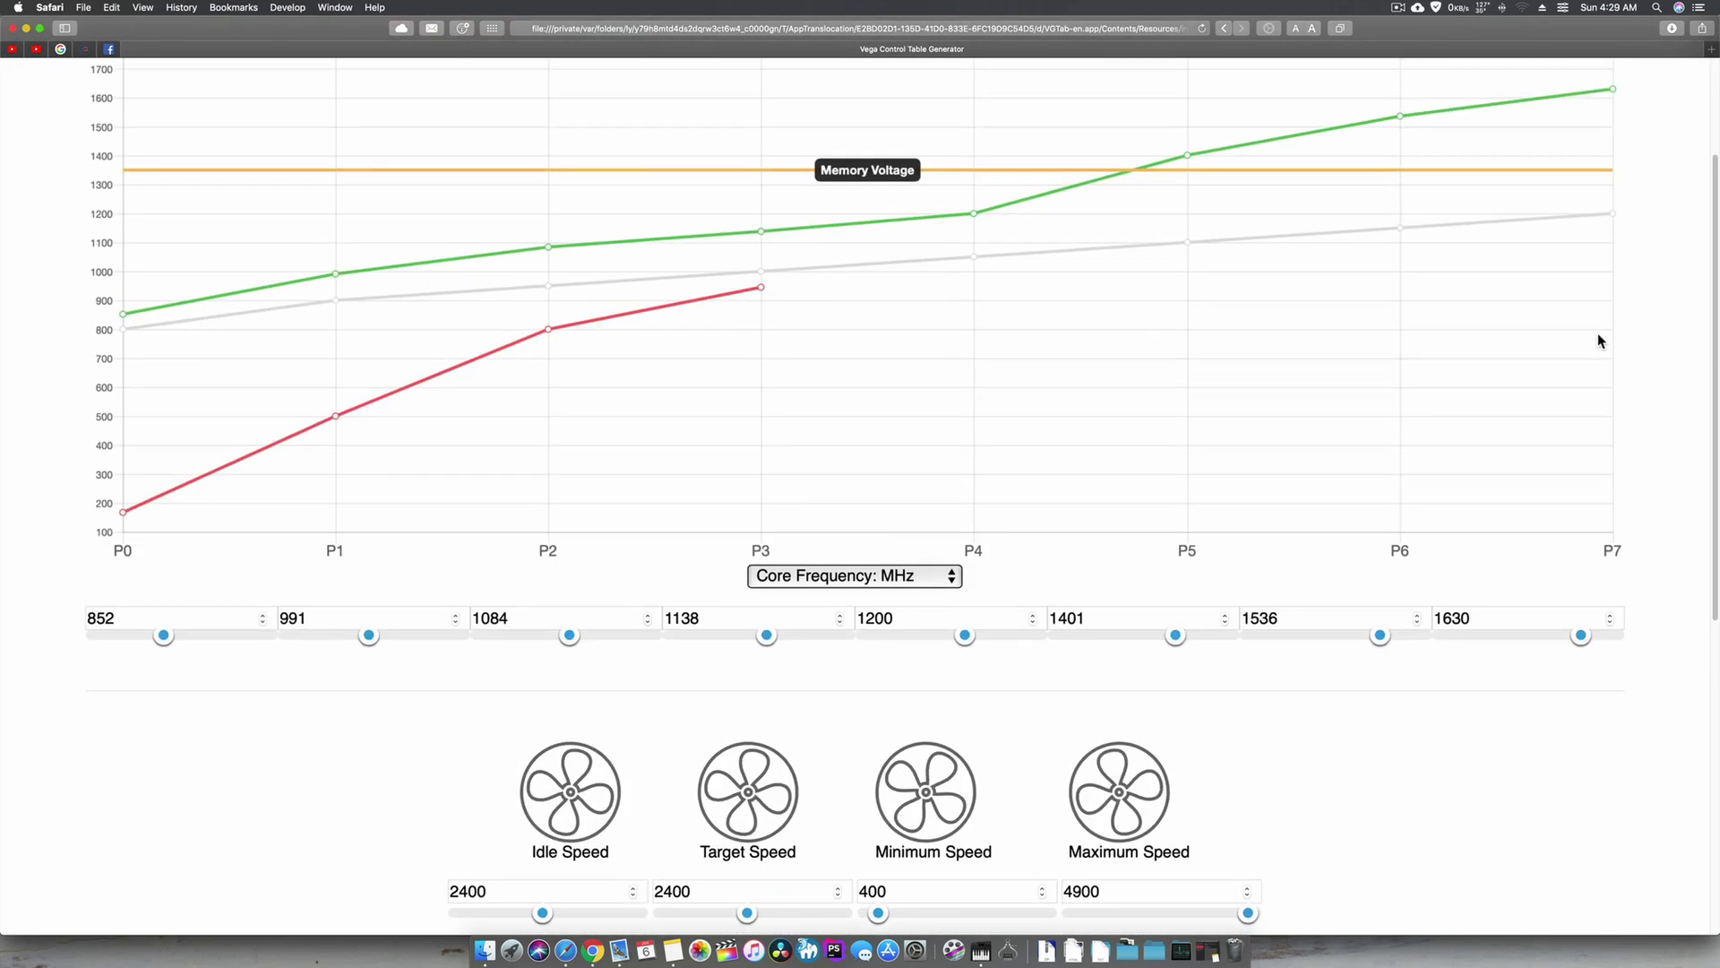
pyautogui.scroll(2, 1599, 340)
pyautogui.click(922, 624)
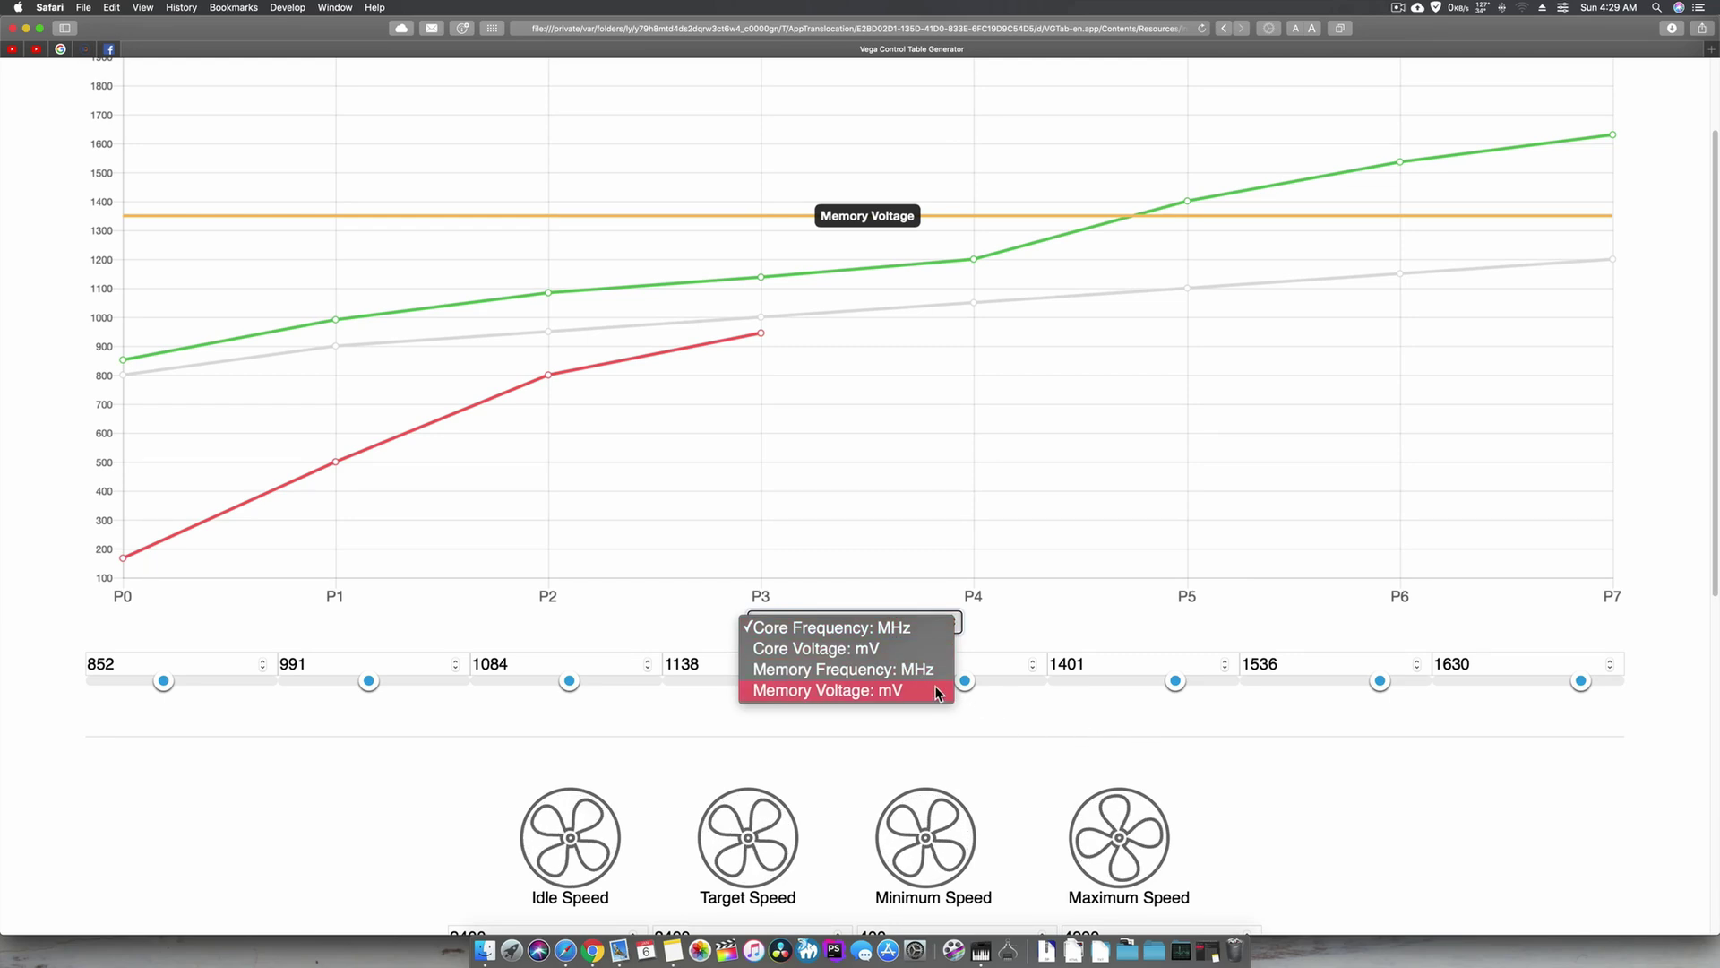
pyautogui.click(1169, 720)
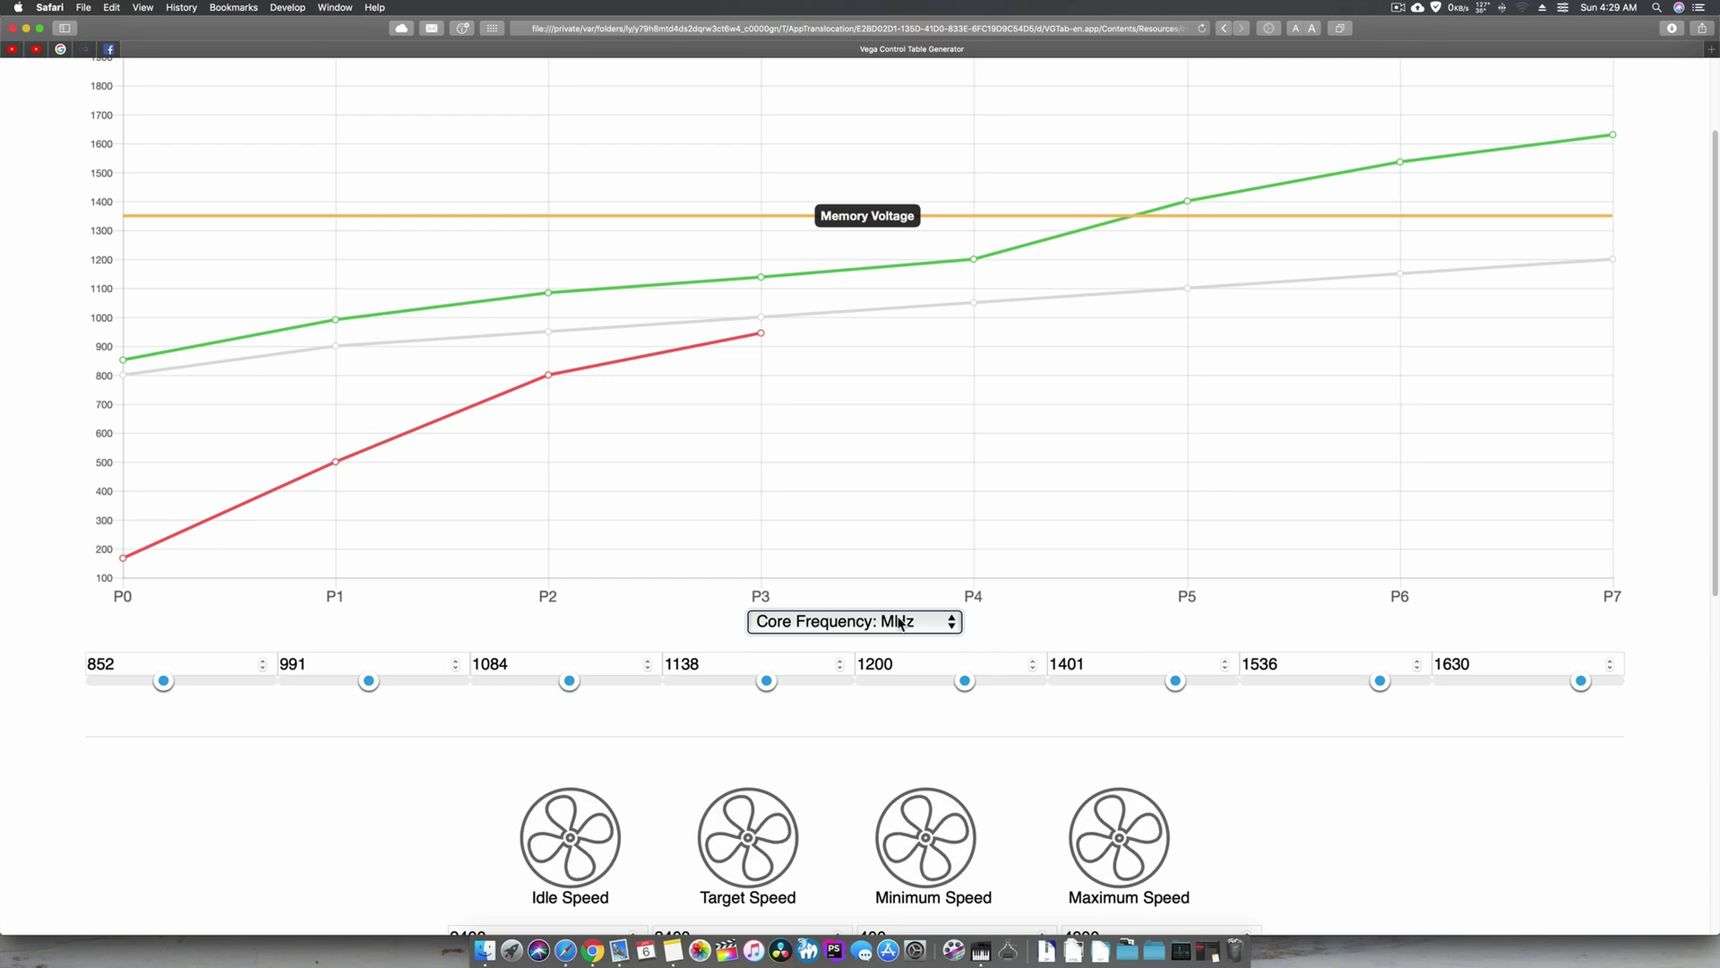
pyautogui.scroll(-10, 937, 605)
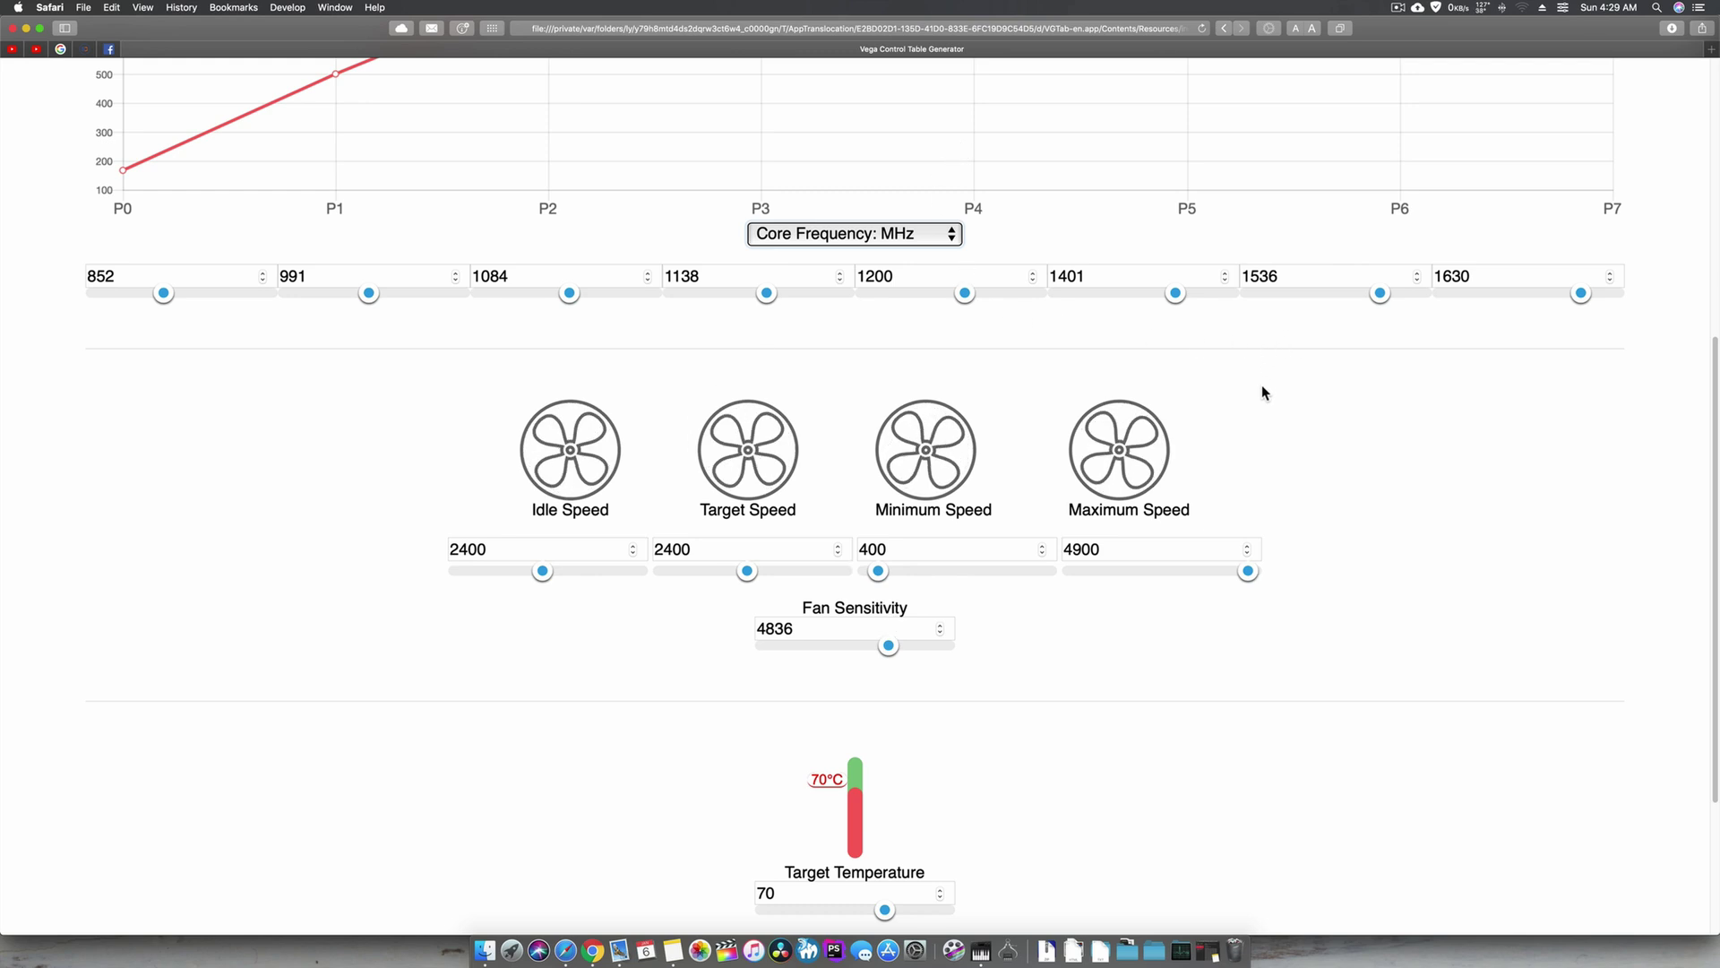
pyautogui.scroll(-5, 1218, 550)
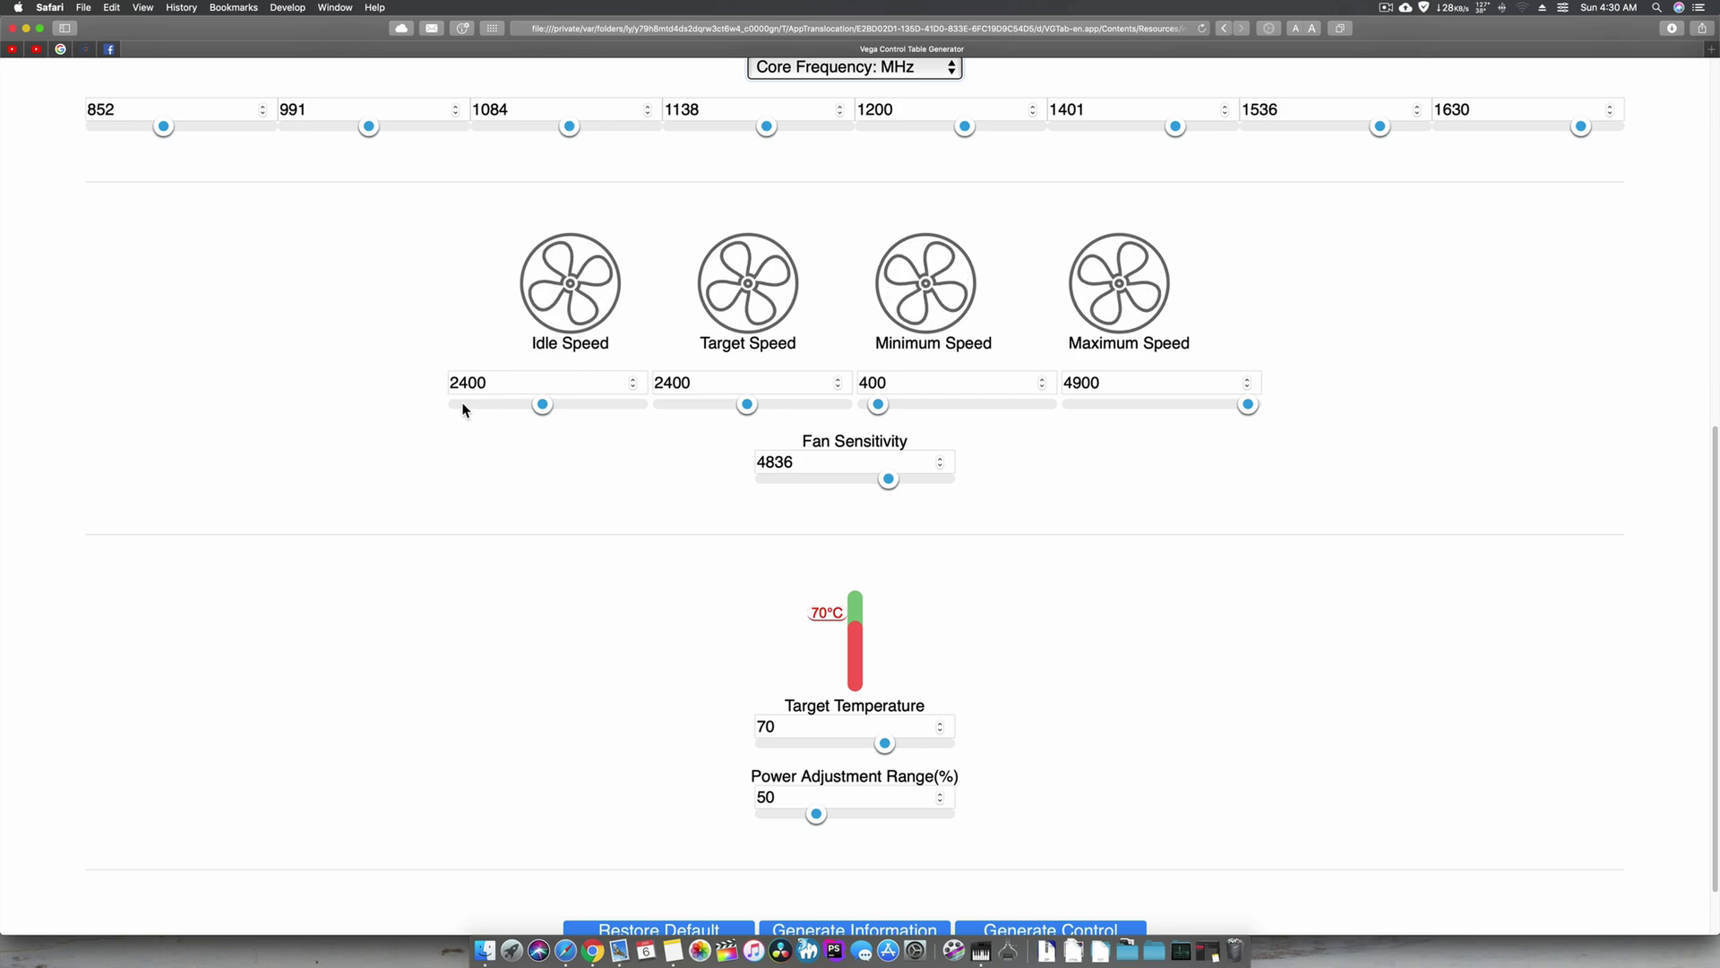
# - Set idle speed to about 704, minimum fan speed to 700, and fan sensitivity to 1140
pyautogui.moveTo(460, 404); pyautogui.dragTo(480, 412)
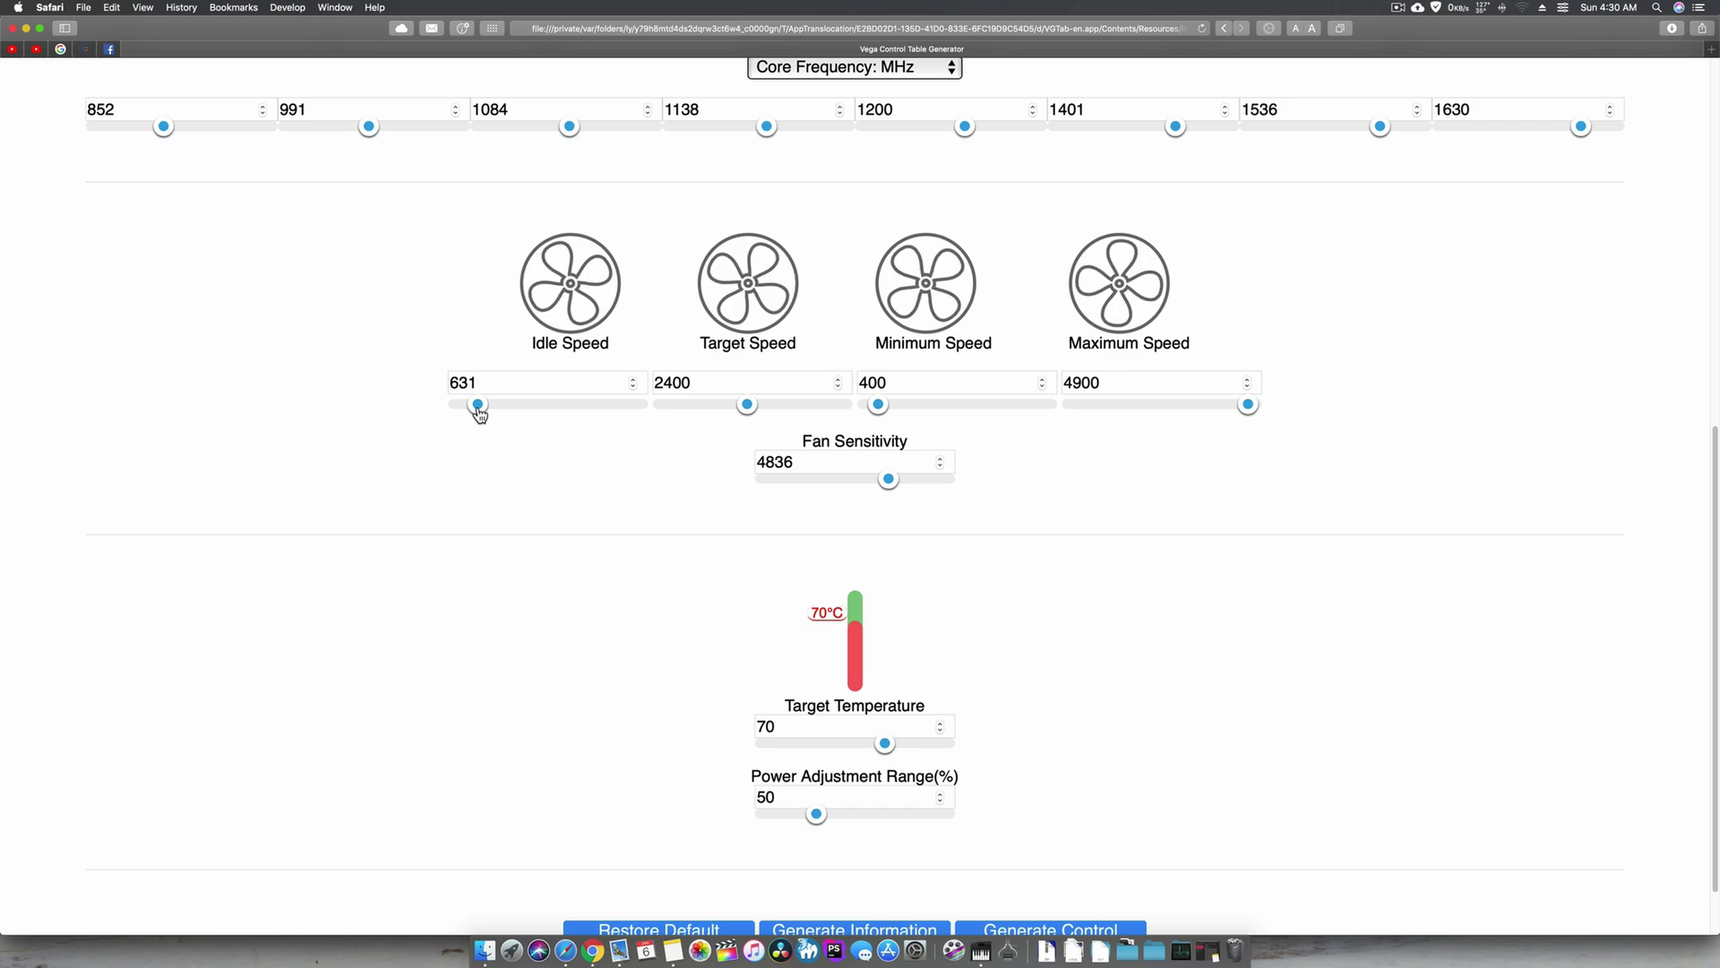
pyautogui.moveTo(480, 410); pyautogui.dragTo(482, 416)
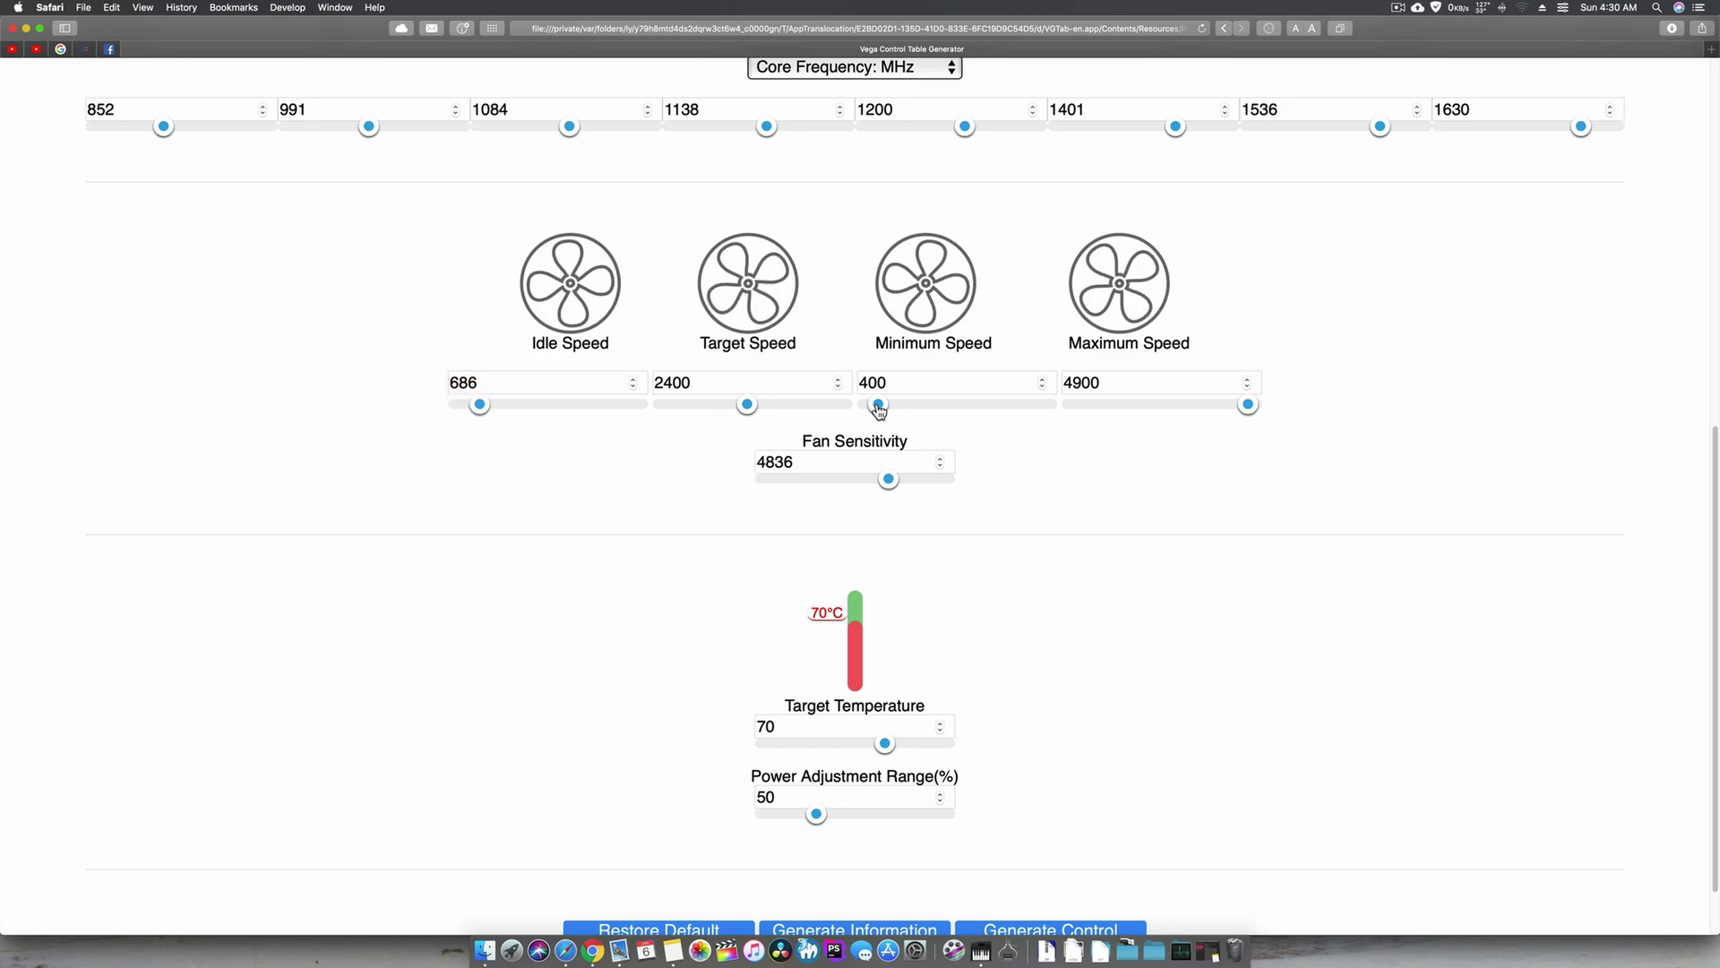
pyautogui.moveTo(878, 409); pyautogui.dragTo(890, 411)
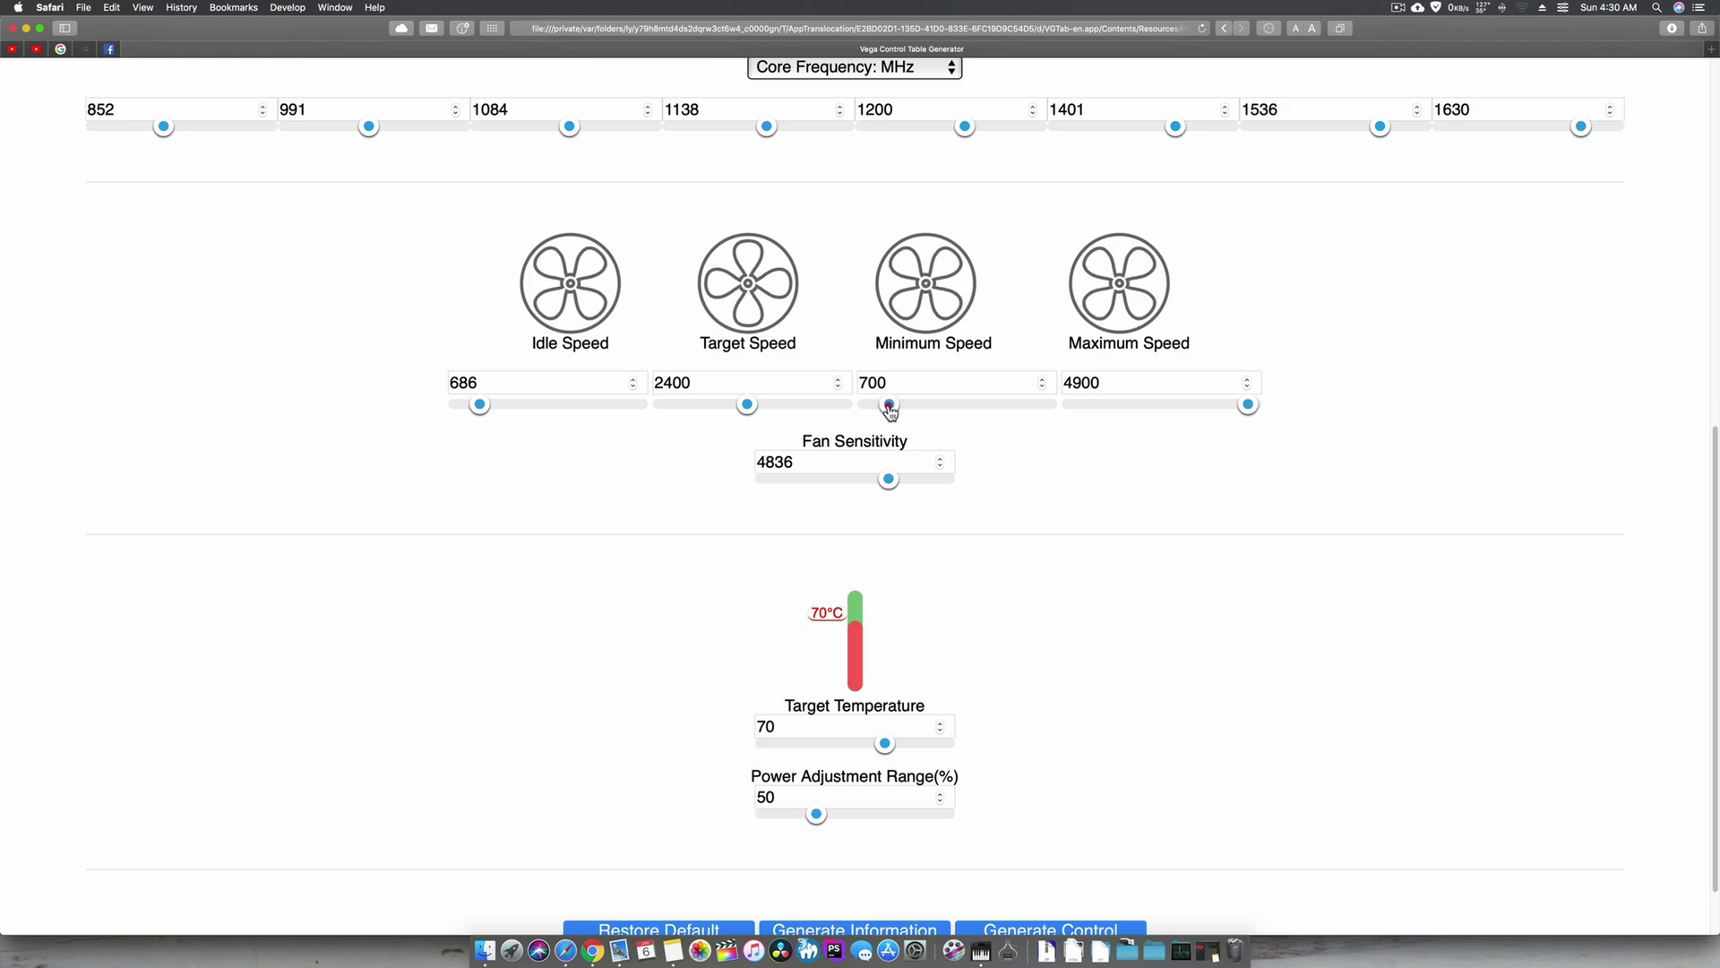
pyautogui.moveTo(475, 405); pyautogui.dragTo(479, 411)
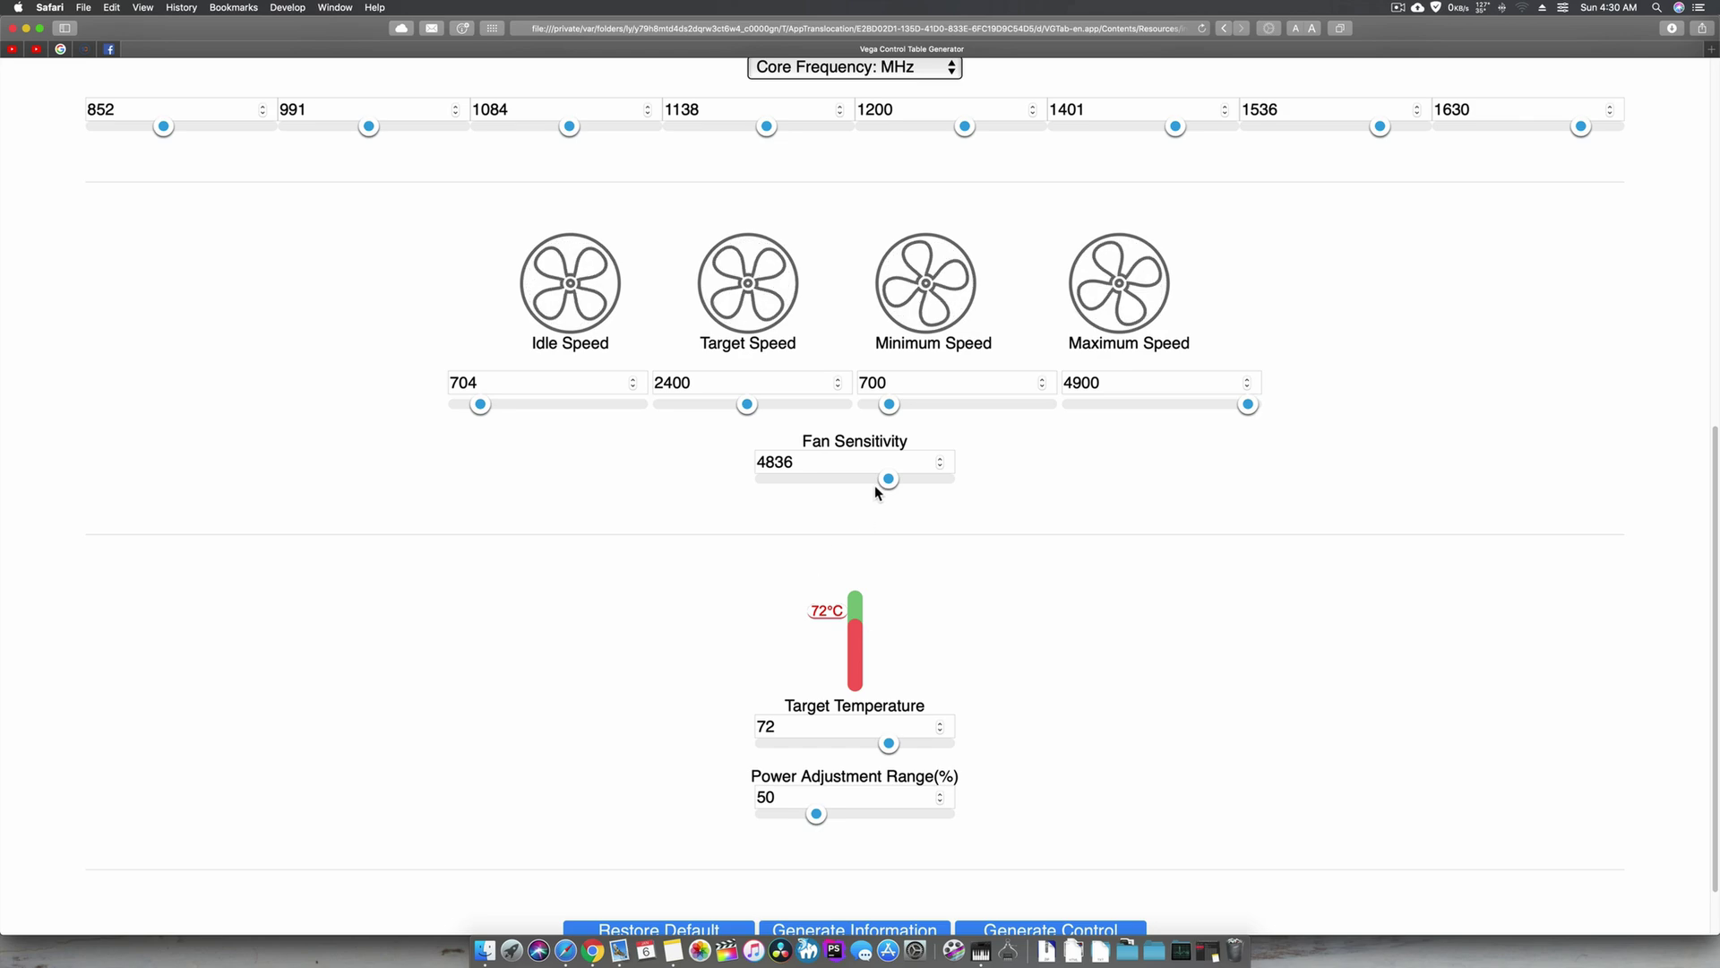
pyautogui.moveTo(888, 479); pyautogui.dragTo(793, 478)
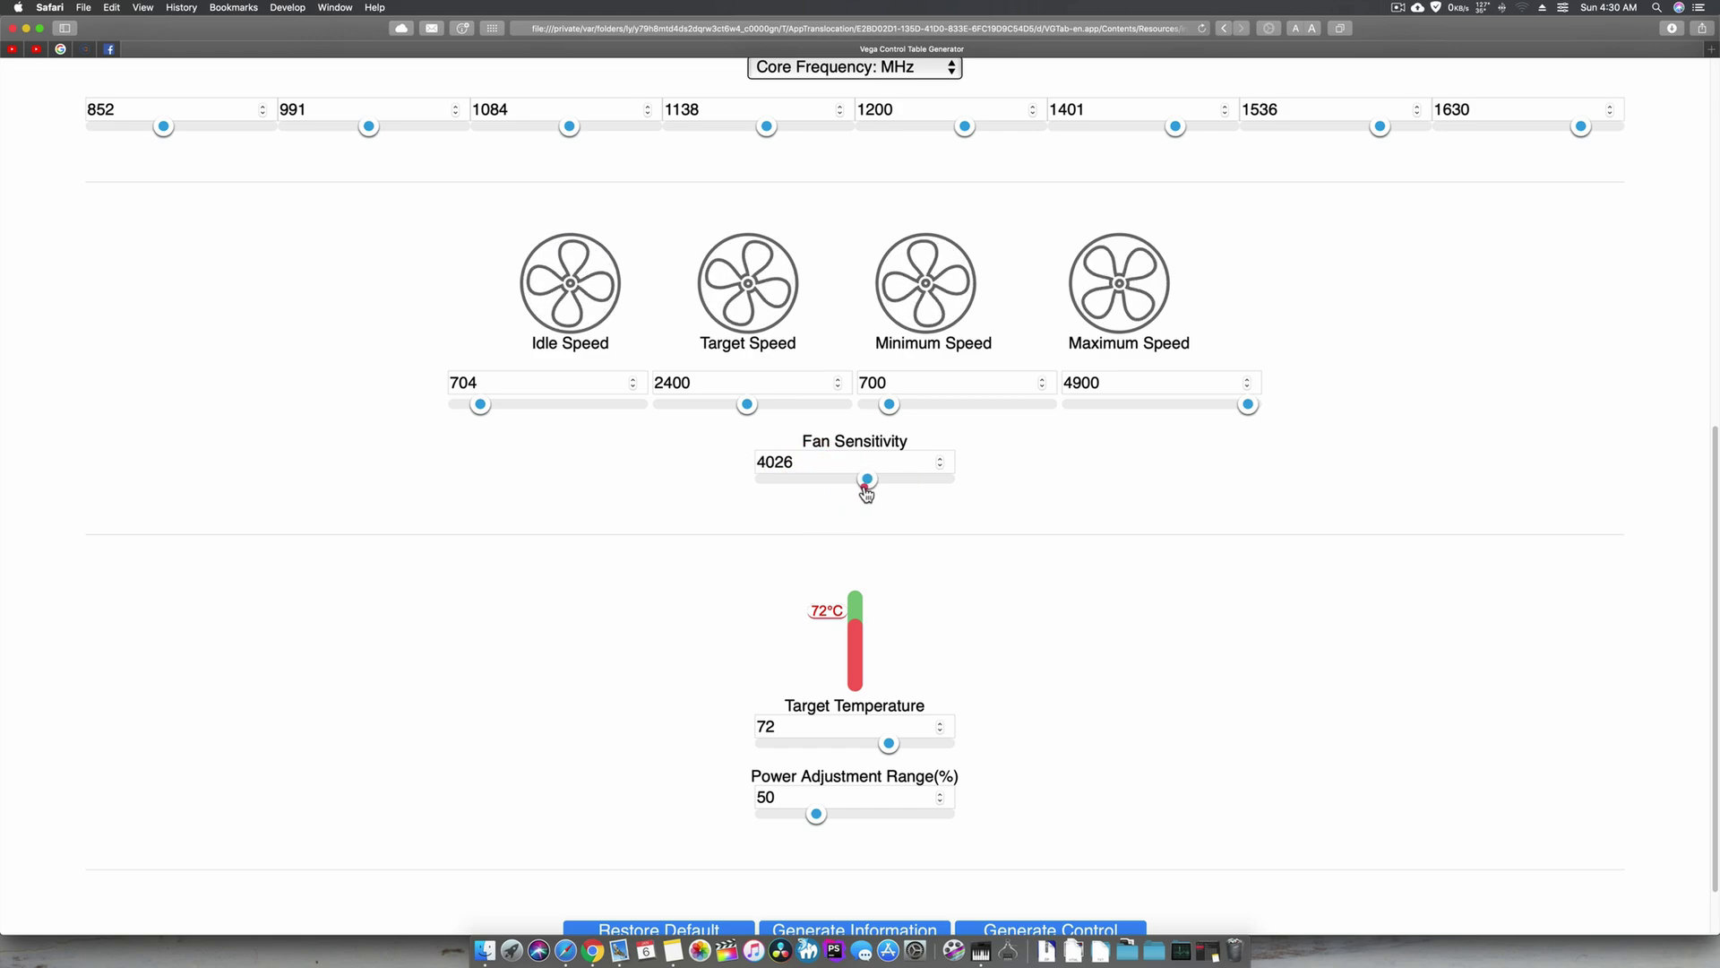
# - Scroll the generator page and check the chart data series list without changing it
pyautogui.scroll(-2, 961, 548)
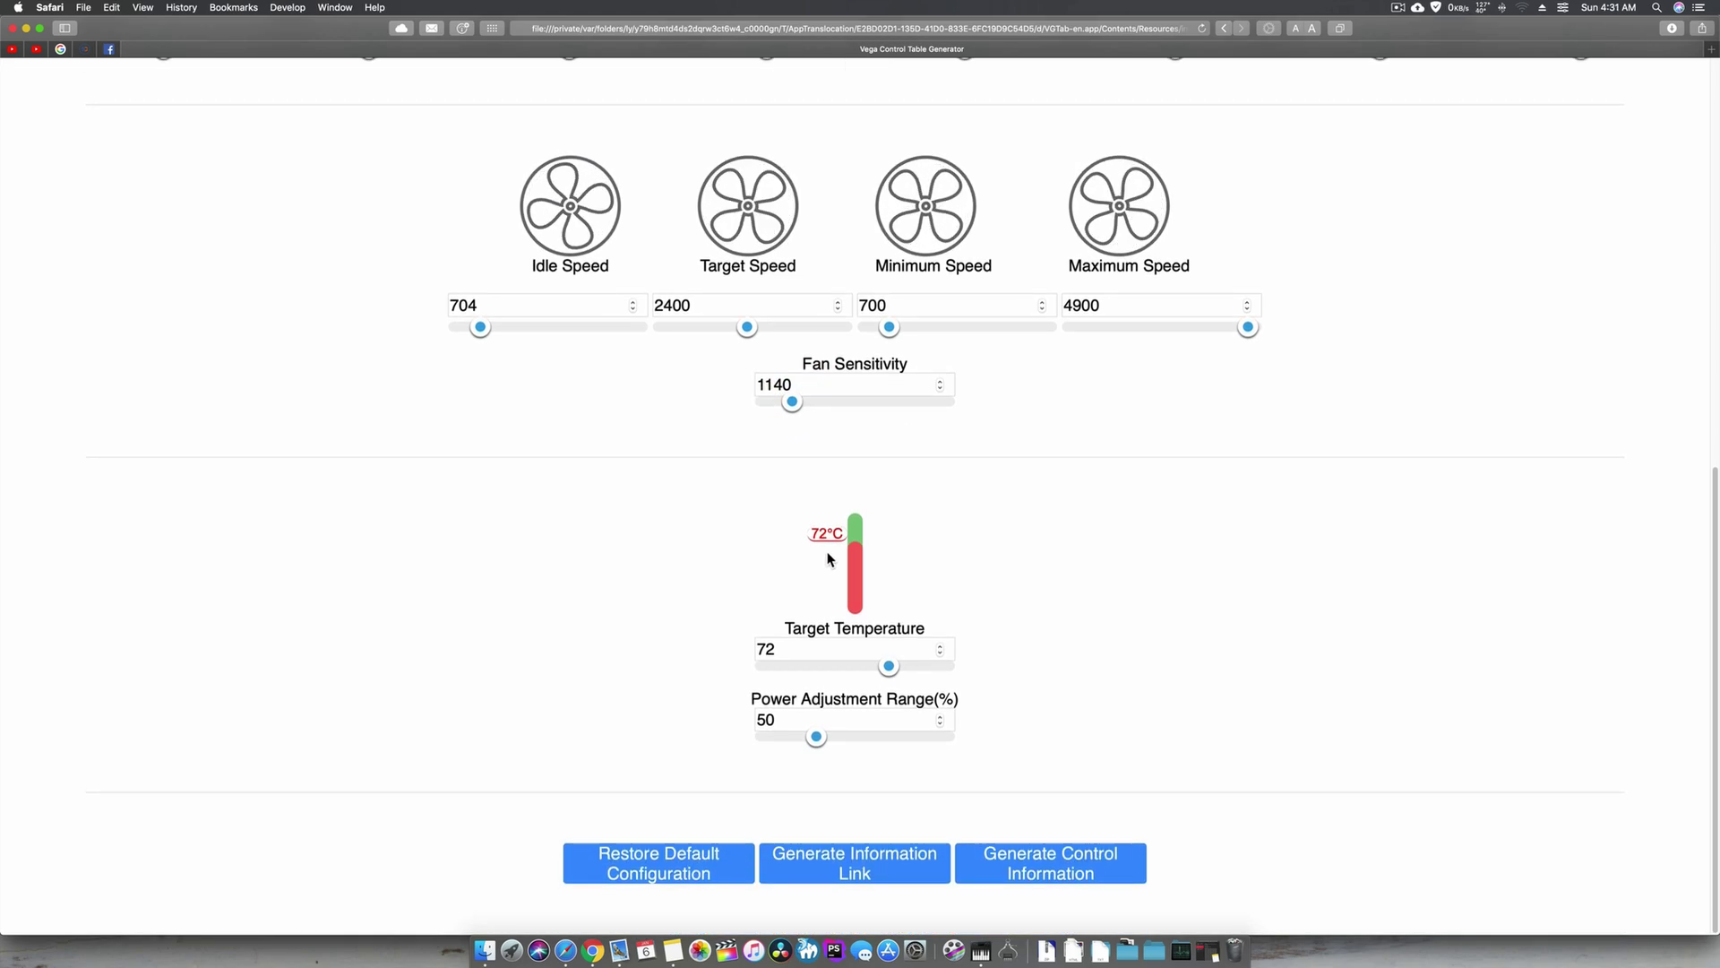
pyautogui.scroll(8, 806, 551)
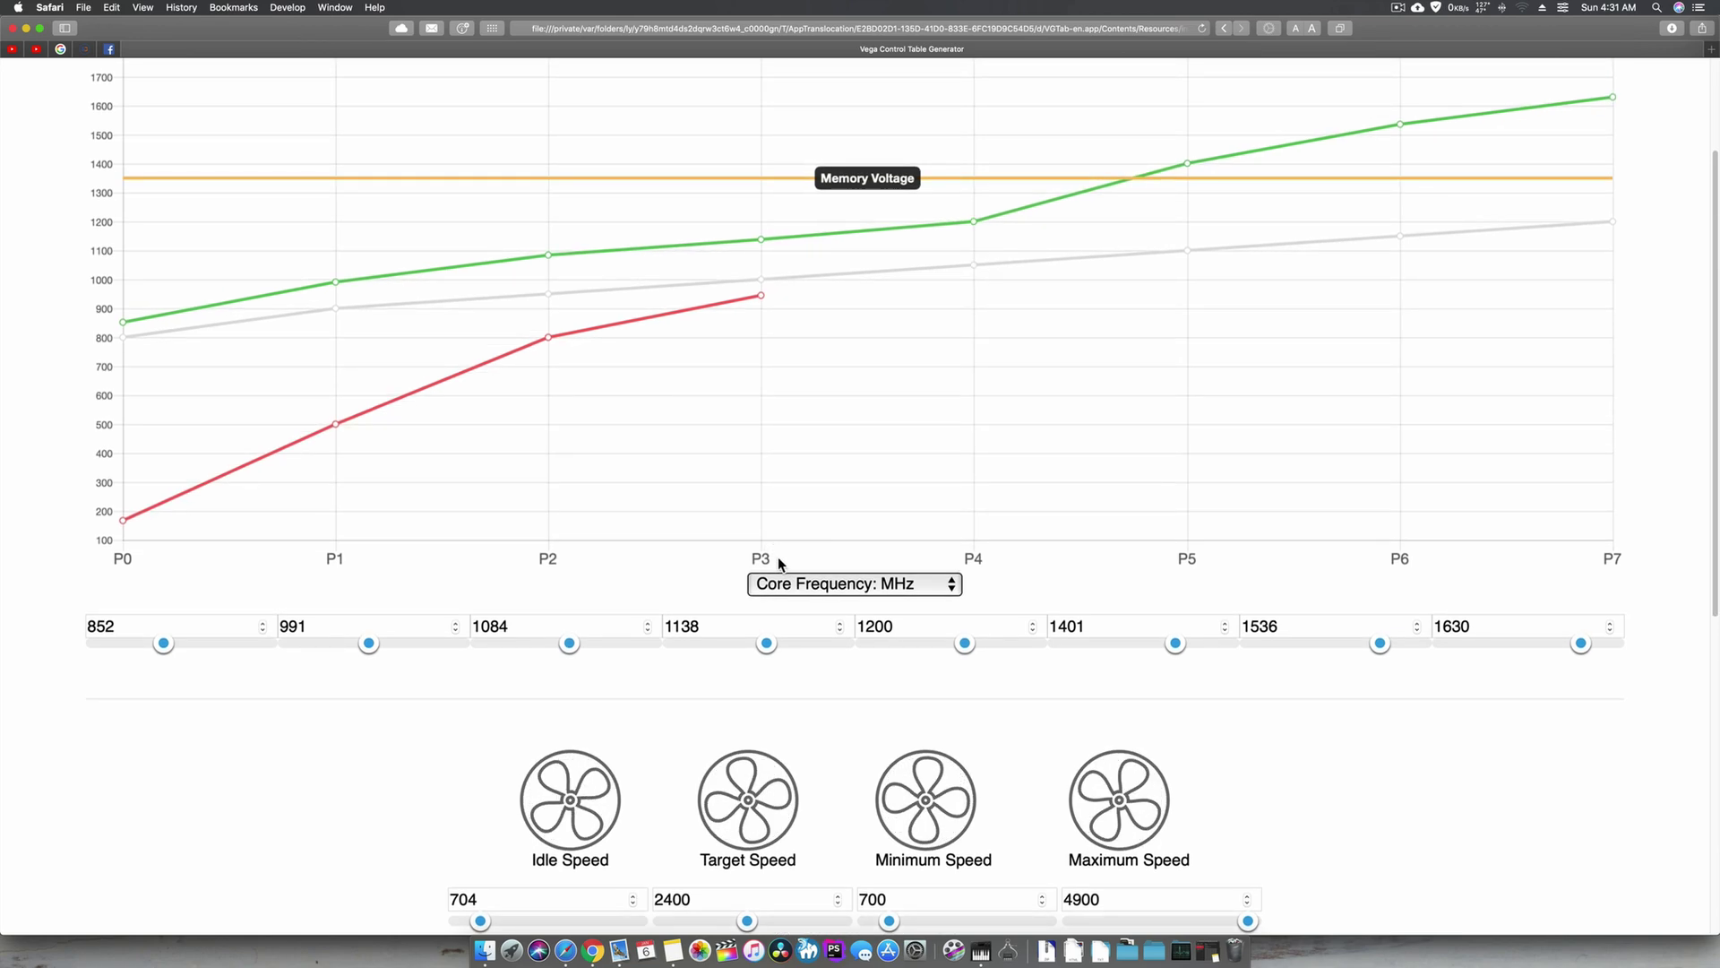
pyautogui.scroll(-2, 778, 557)
pyautogui.click(869, 504)
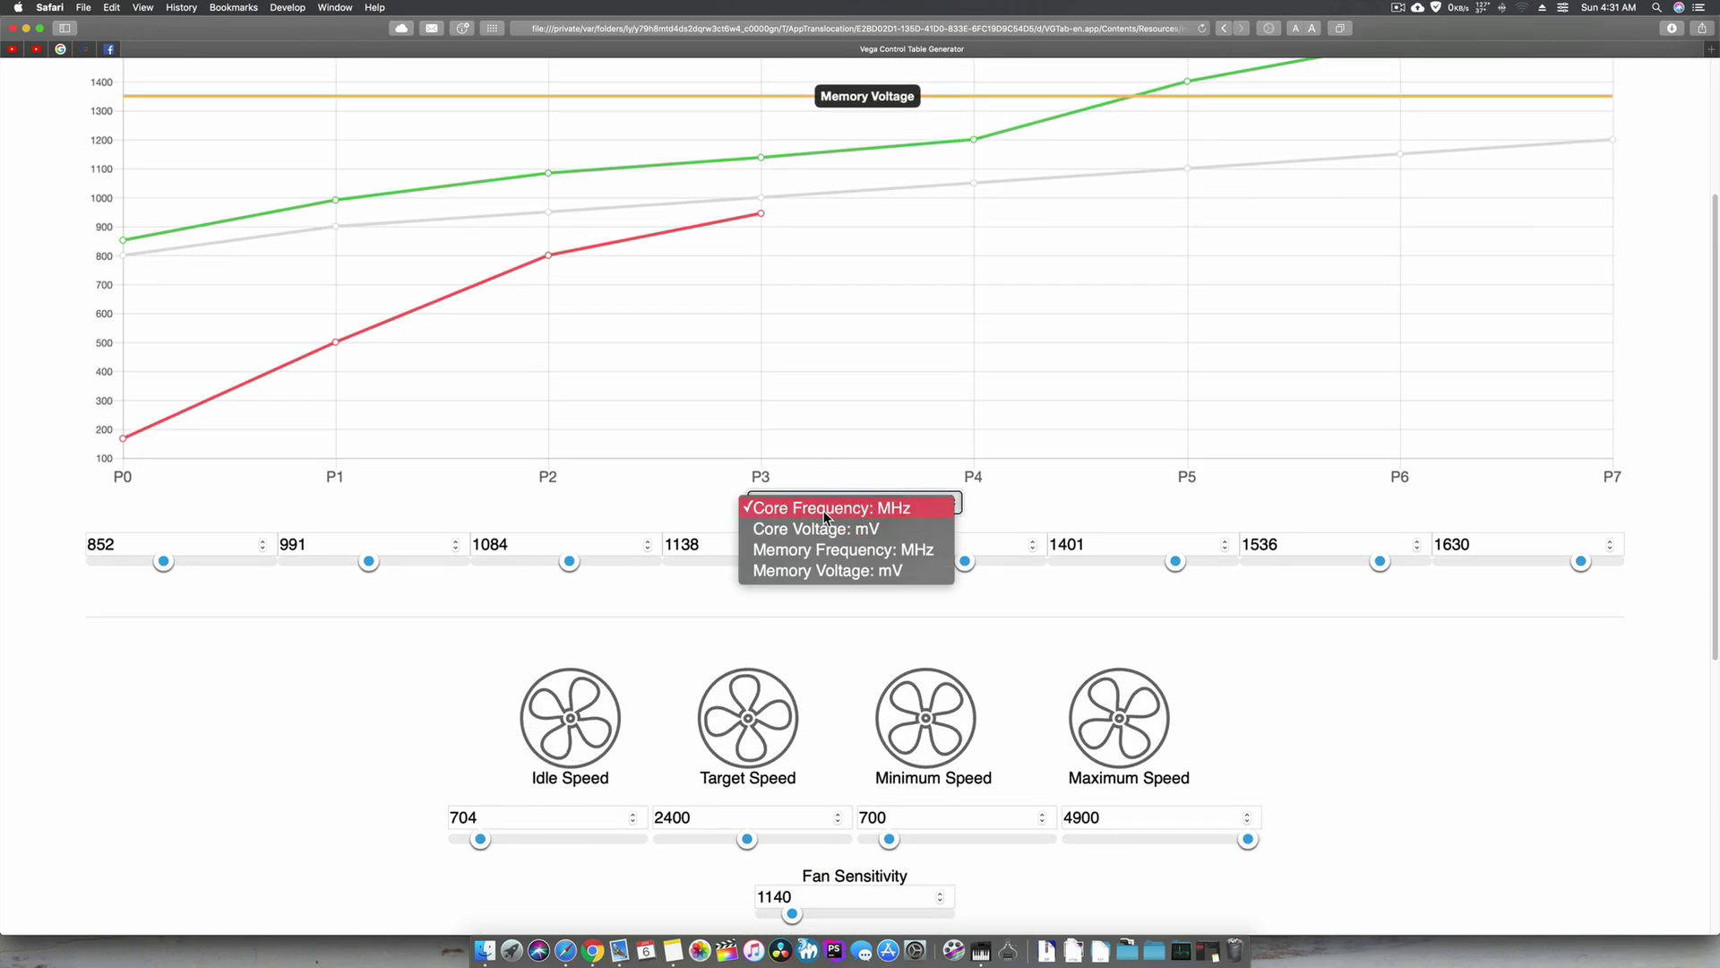
pyautogui.click(1358, 665)
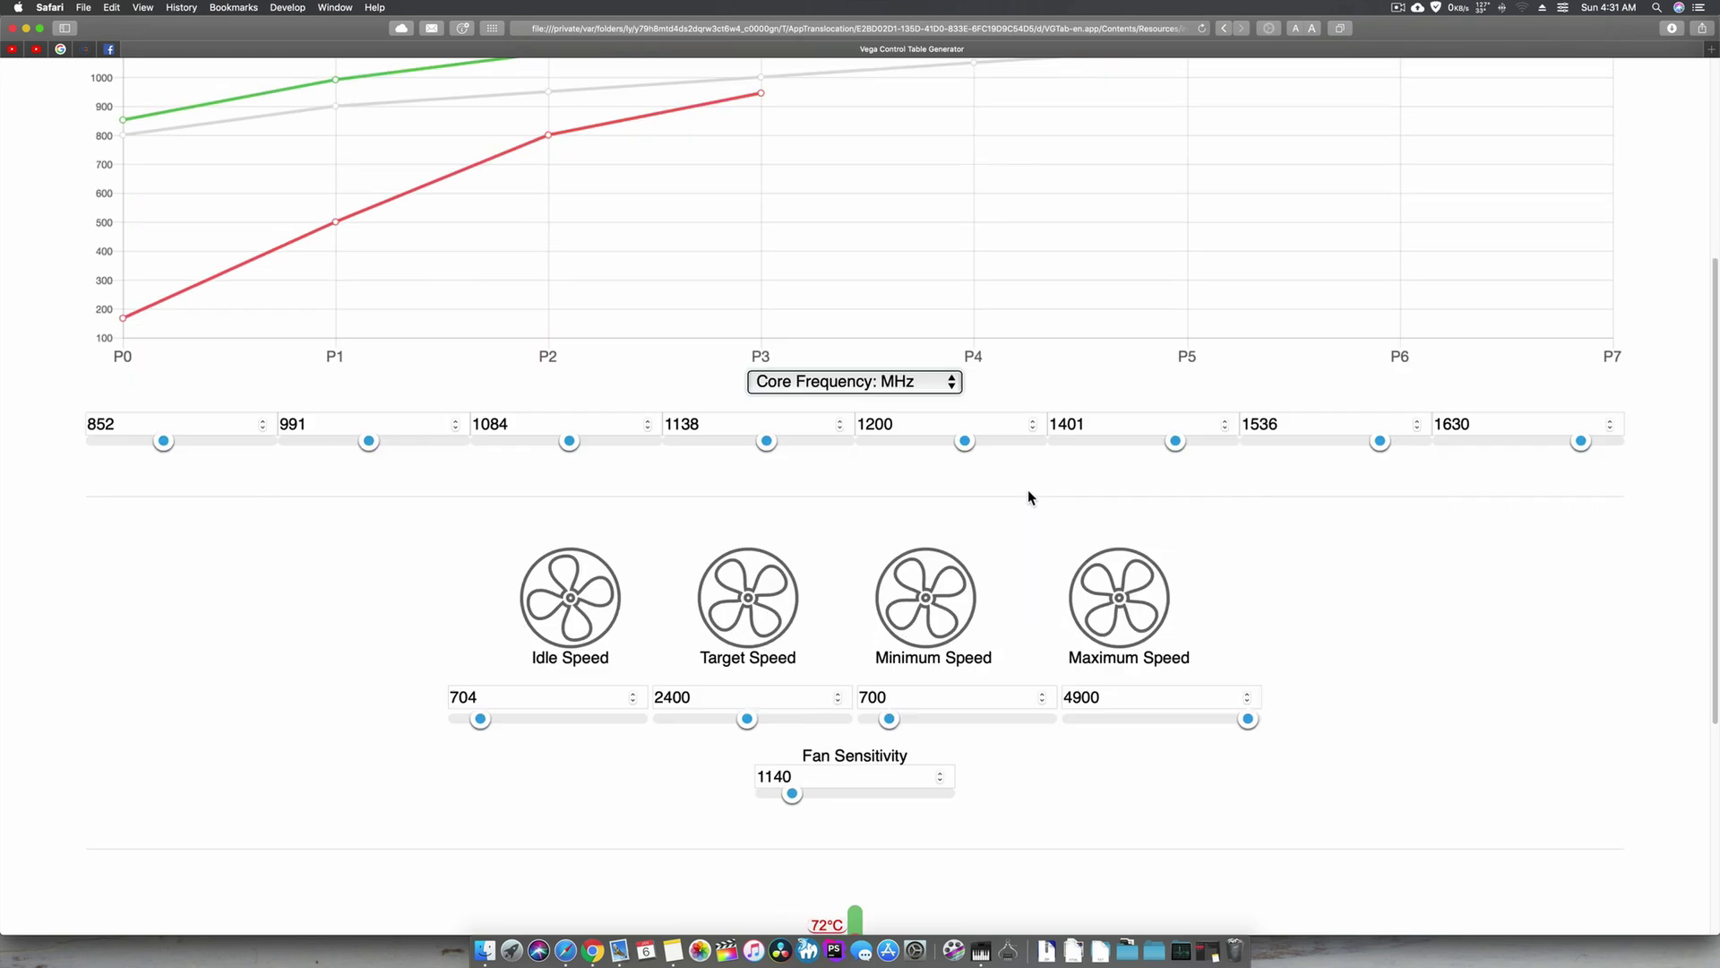
pyautogui.scroll(-5, 1029, 497)
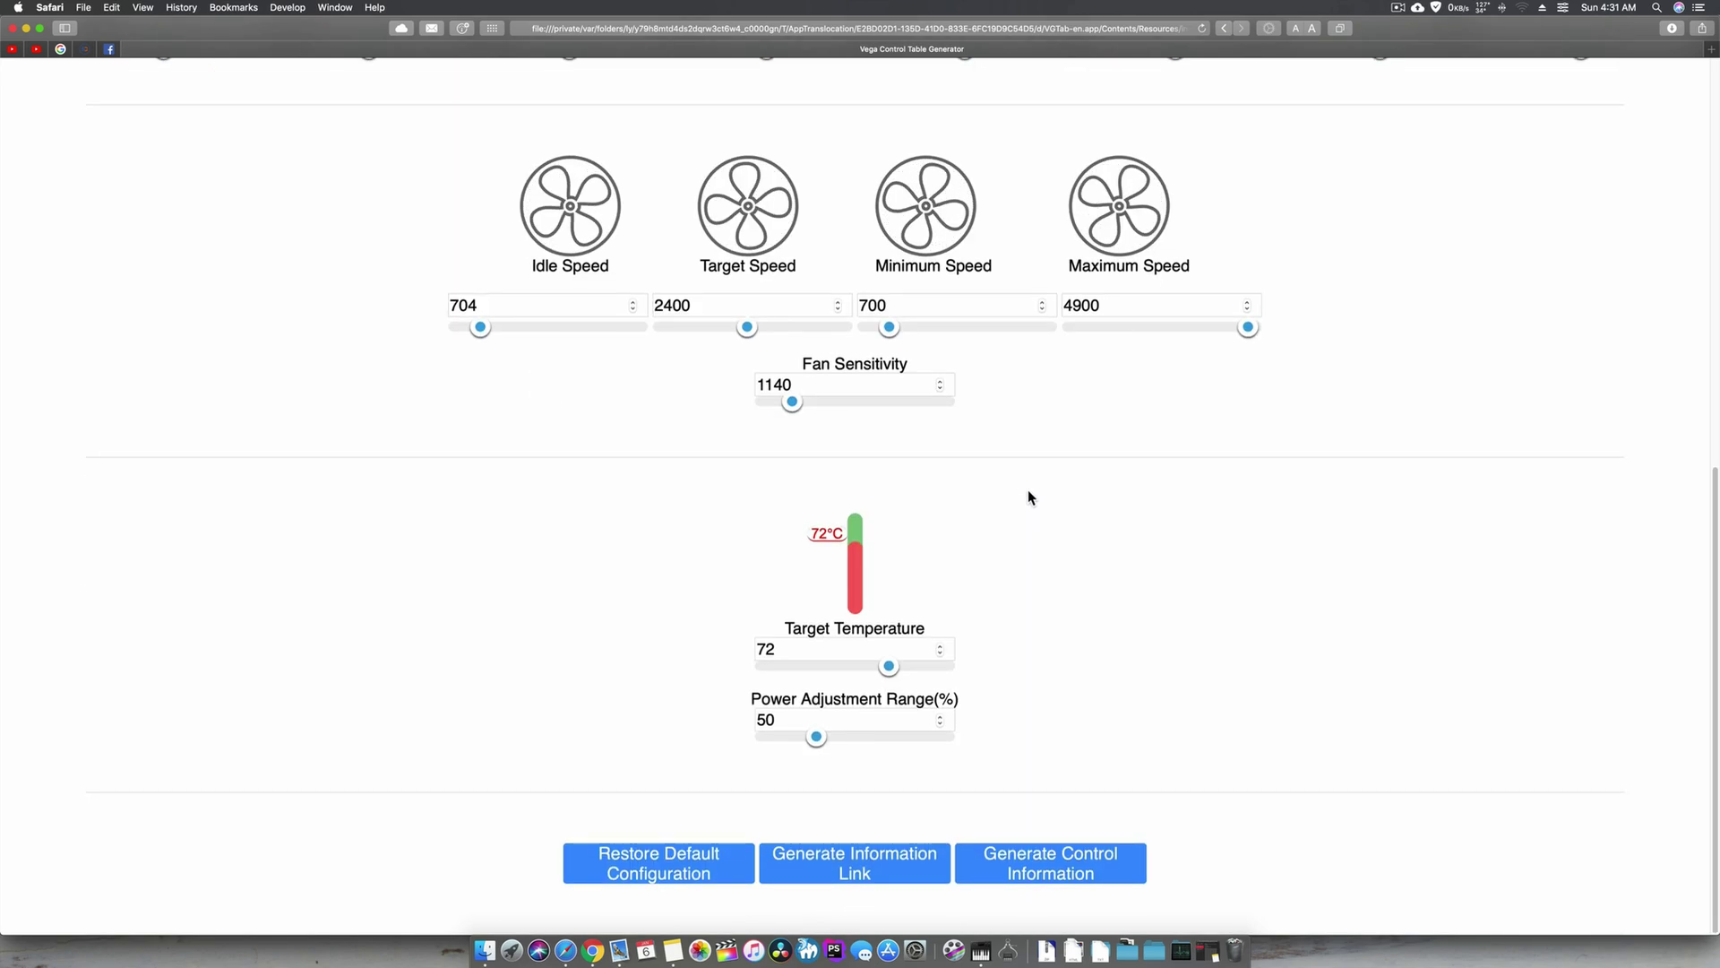
# - Generate the VegaTab_64.kext driver, allowing Safari's prompt and dismissing the confirmation
pyautogui.click(1017, 869)
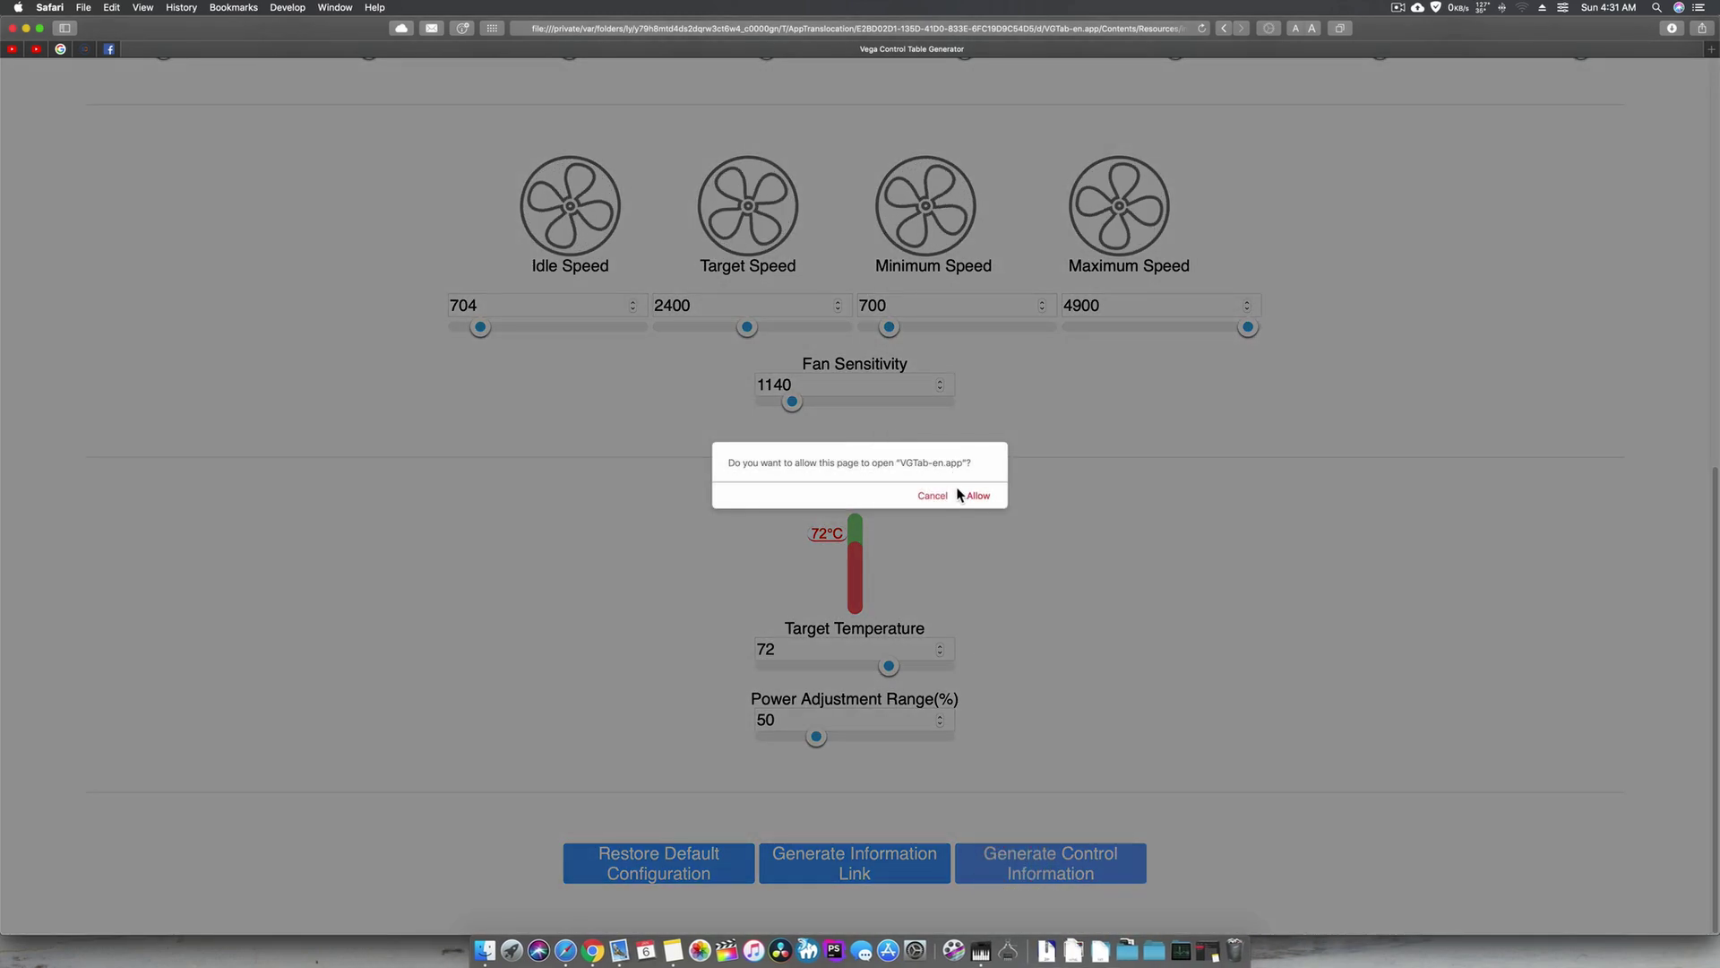
pyautogui.click(976, 495)
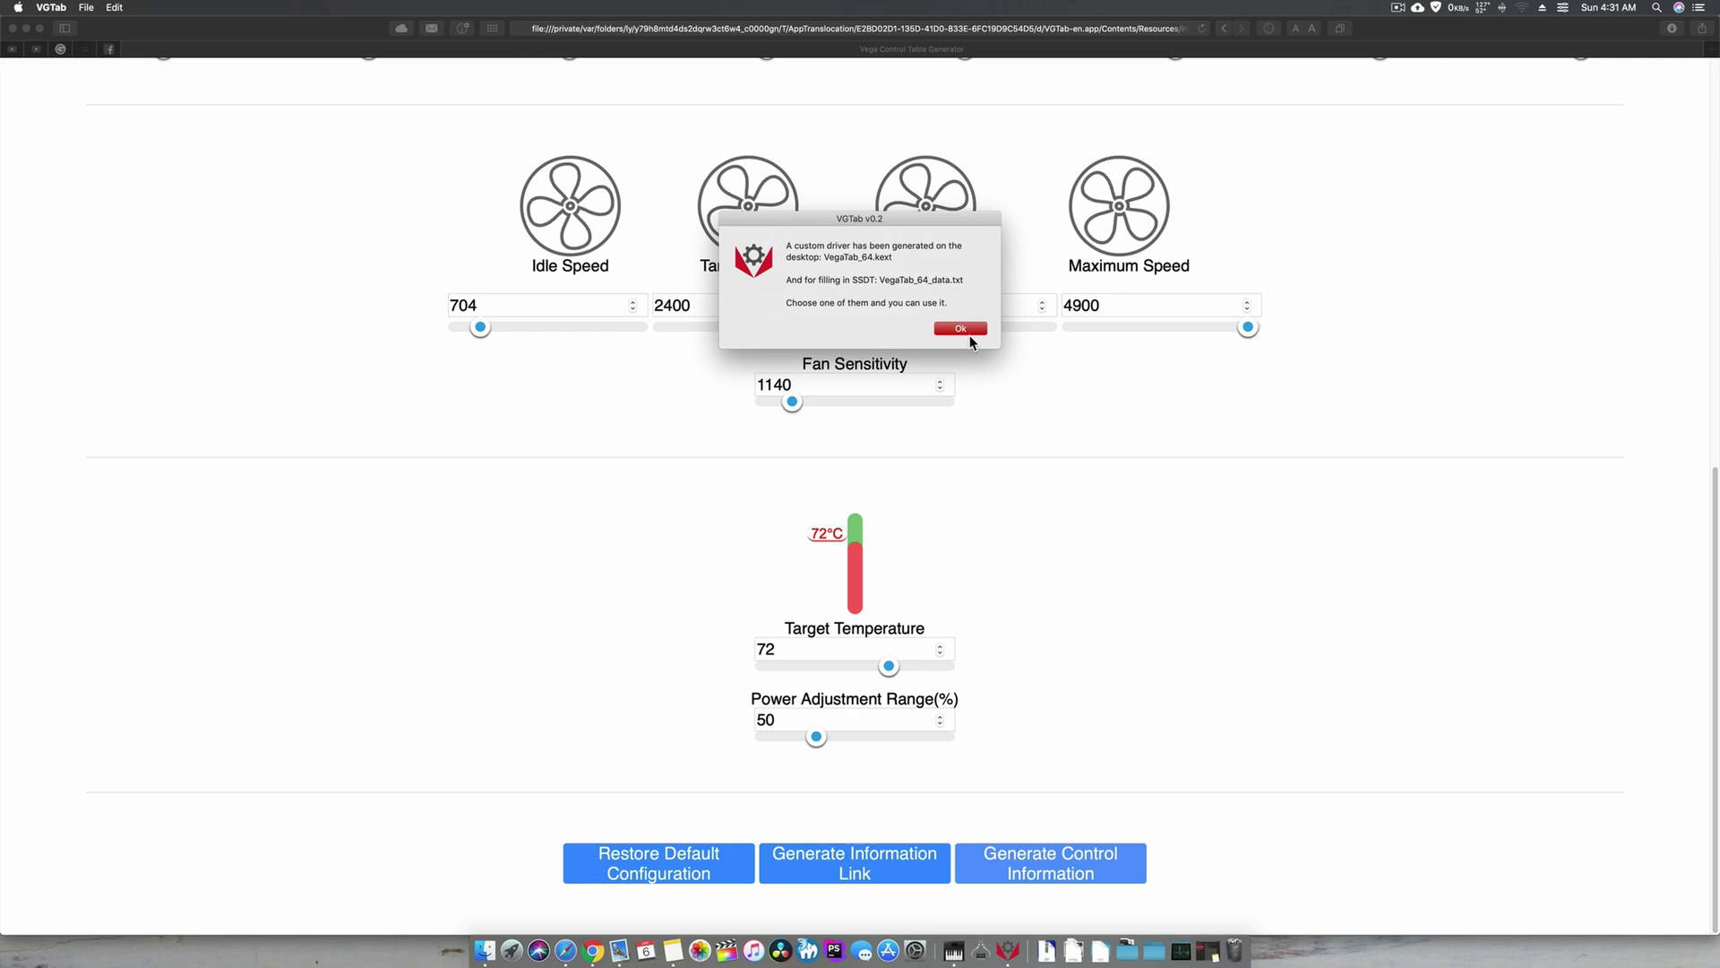
pyautogui.click(960, 328)
pyautogui.press('F11')
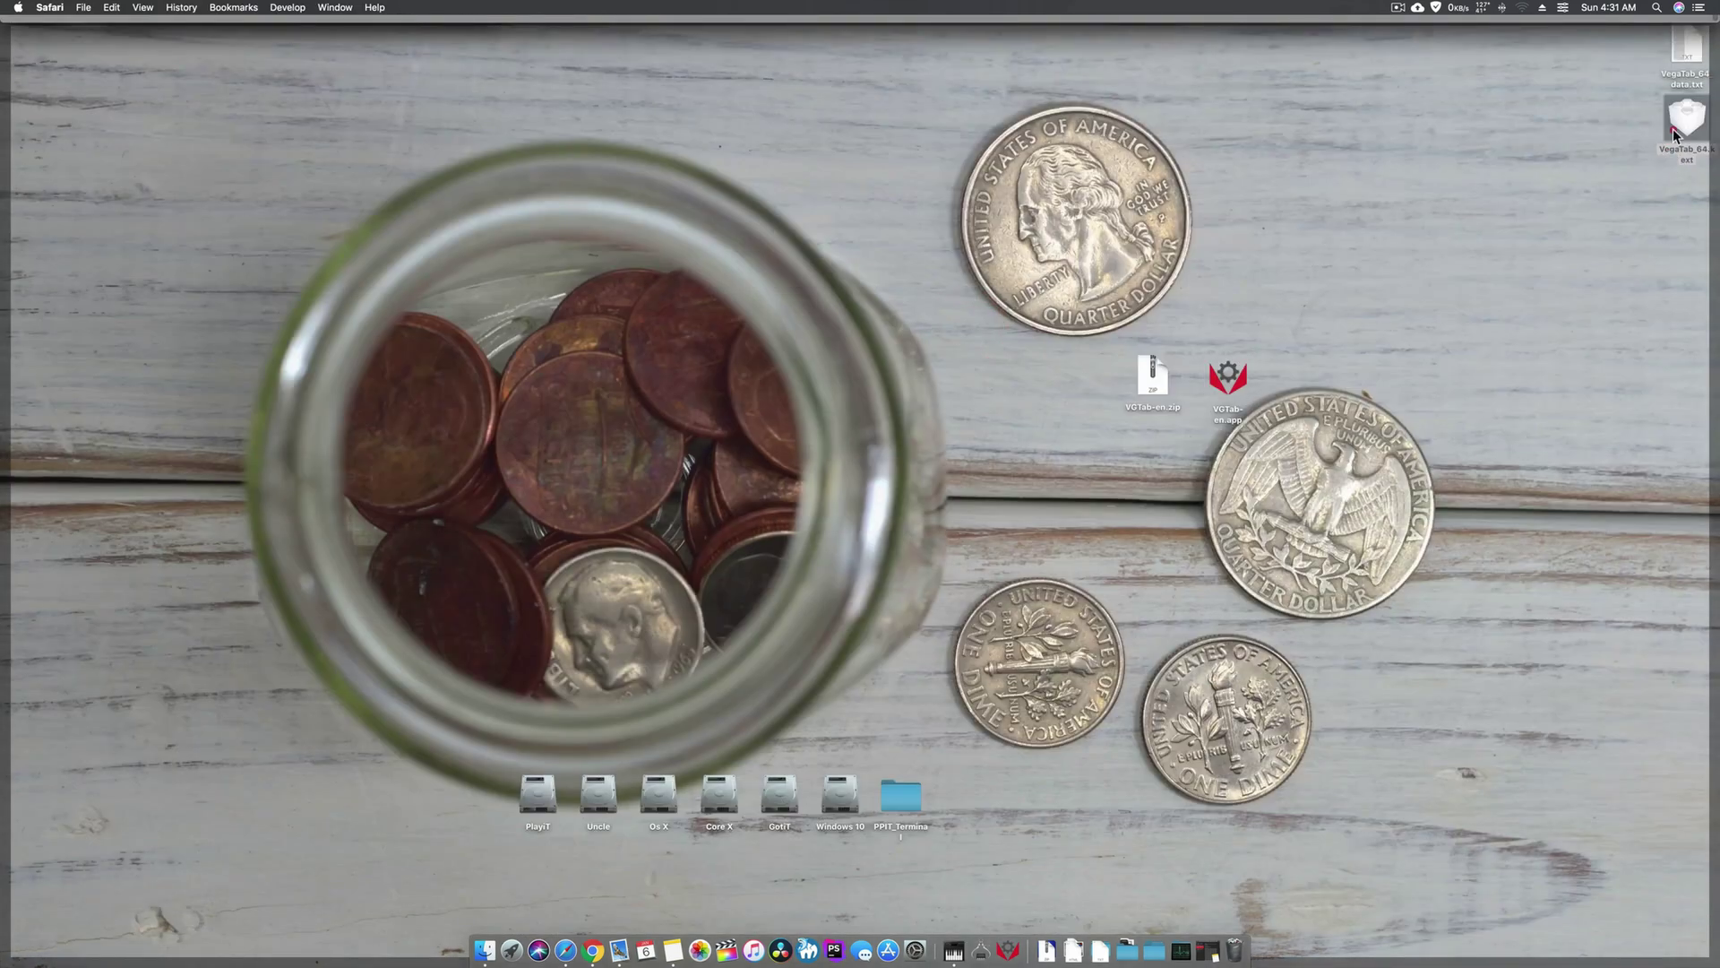
pyautogui.moveTo(1673, 134); pyautogui.dragTo(1352, 229)
# - Inspect VegaTab_64_data.txt, then move VegaTab_64.kext beside the jar
pyautogui.click(1540, 278)
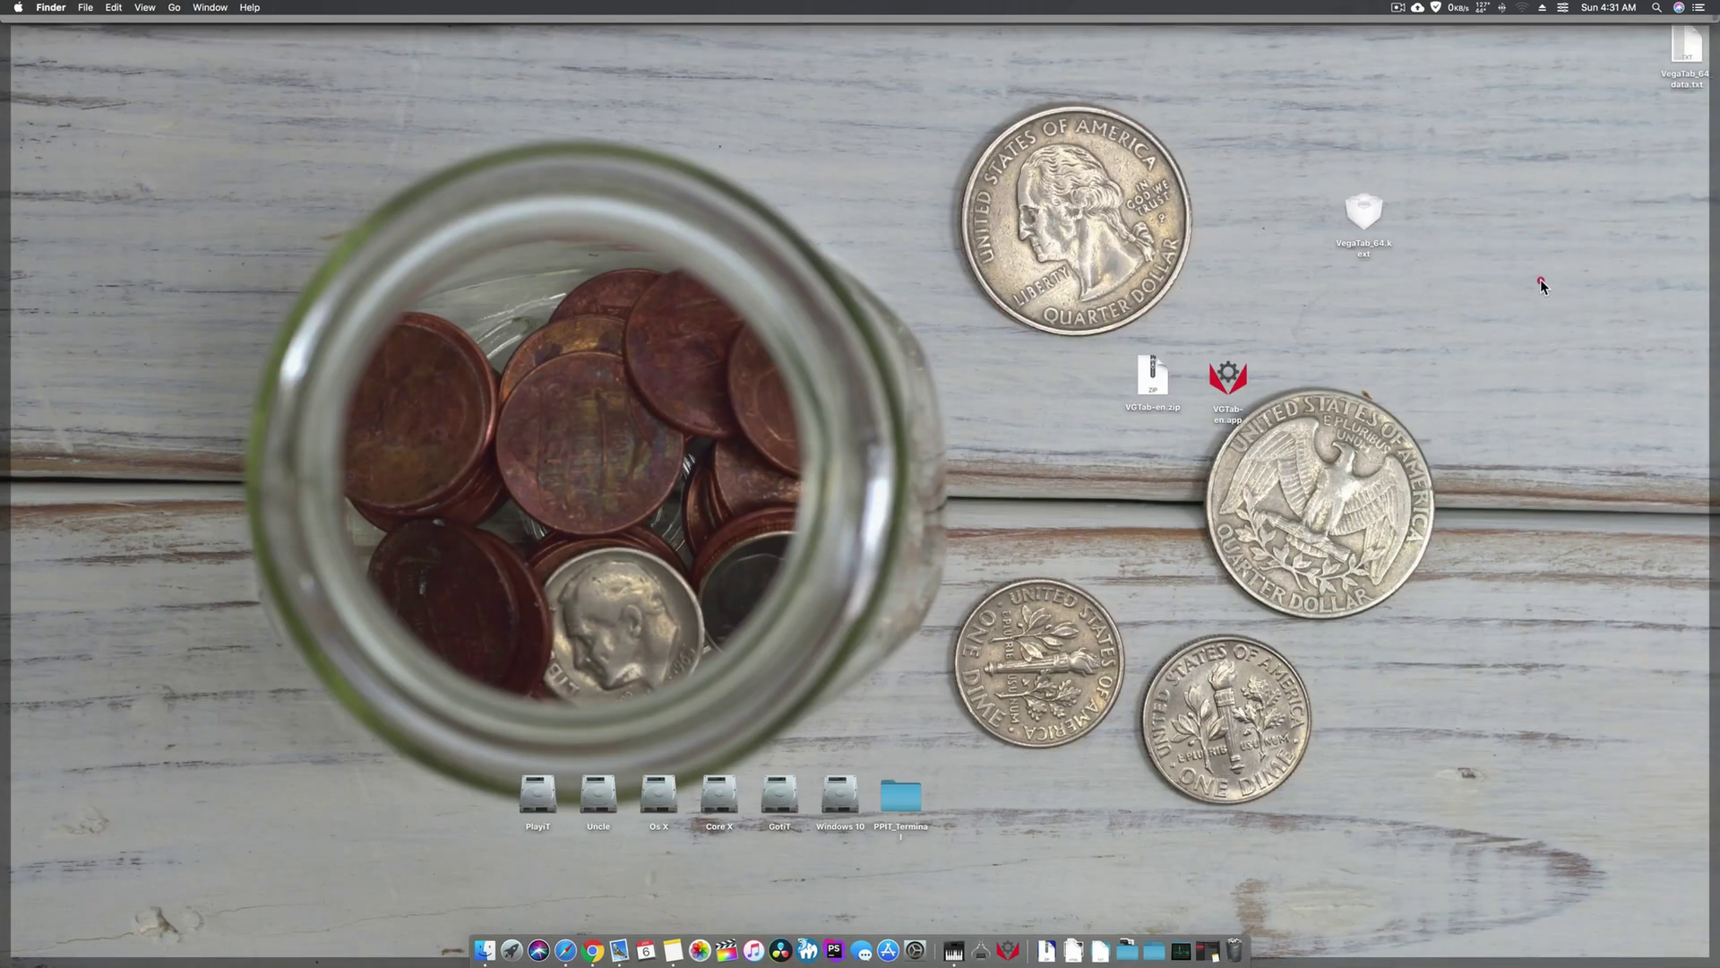
pyautogui.doubleClick(1686, 45)
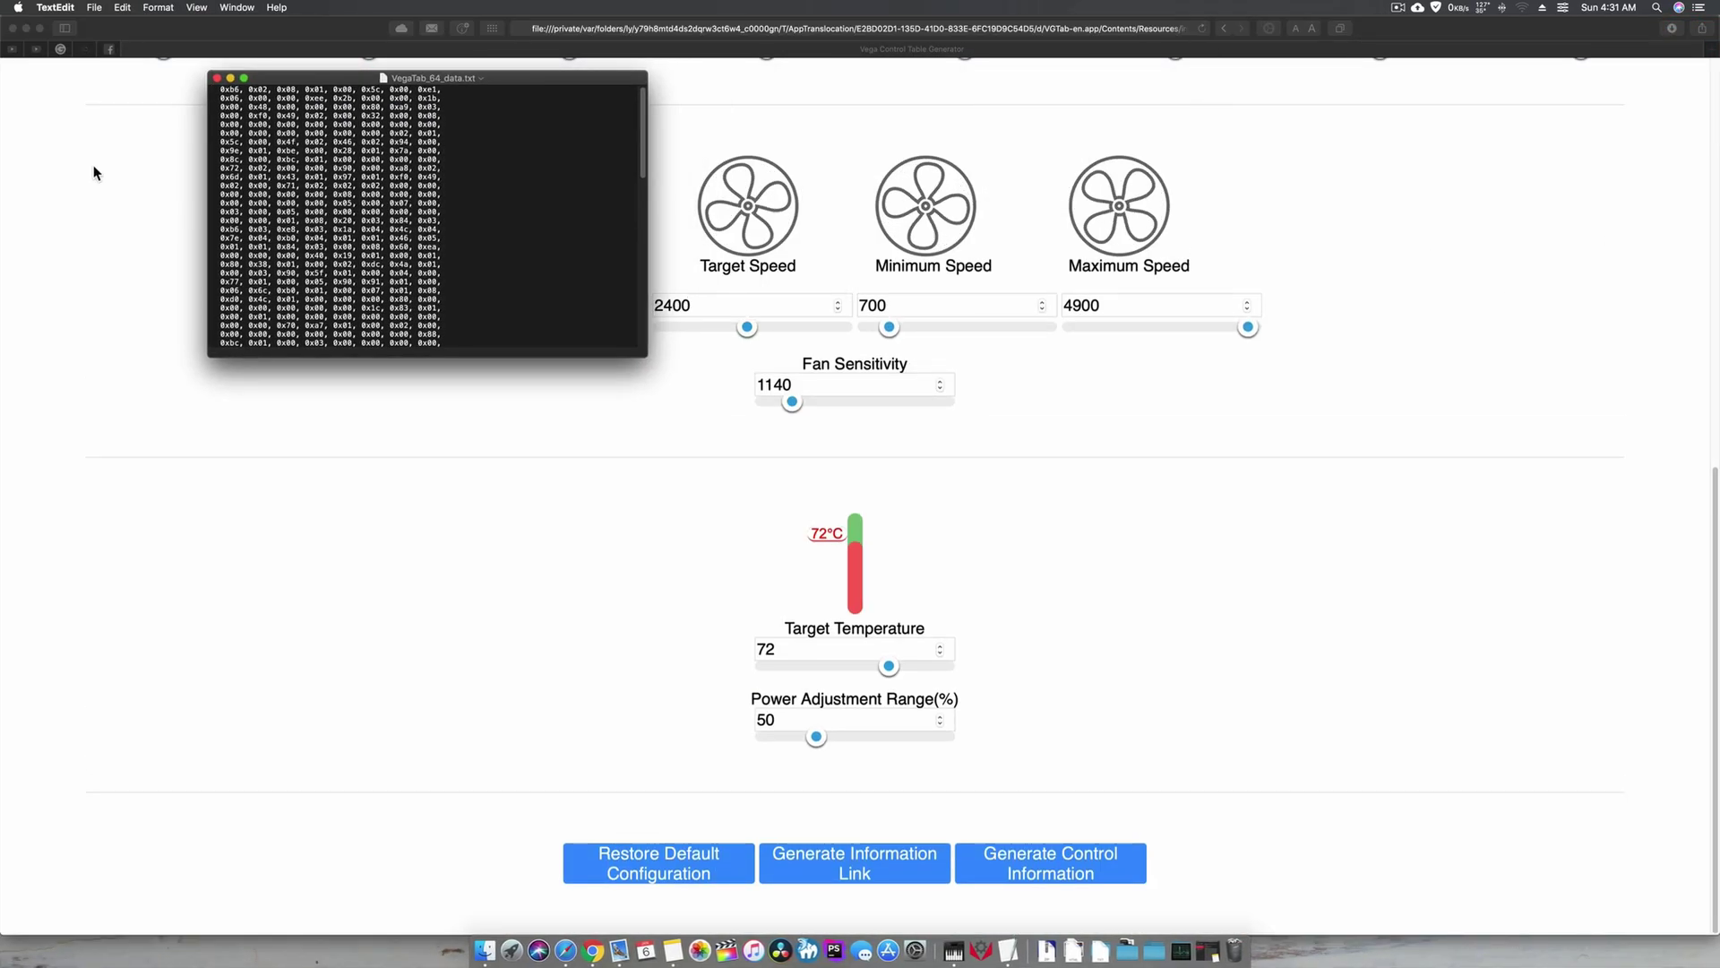
pyautogui.click(215, 78)
pyautogui.press('F11')
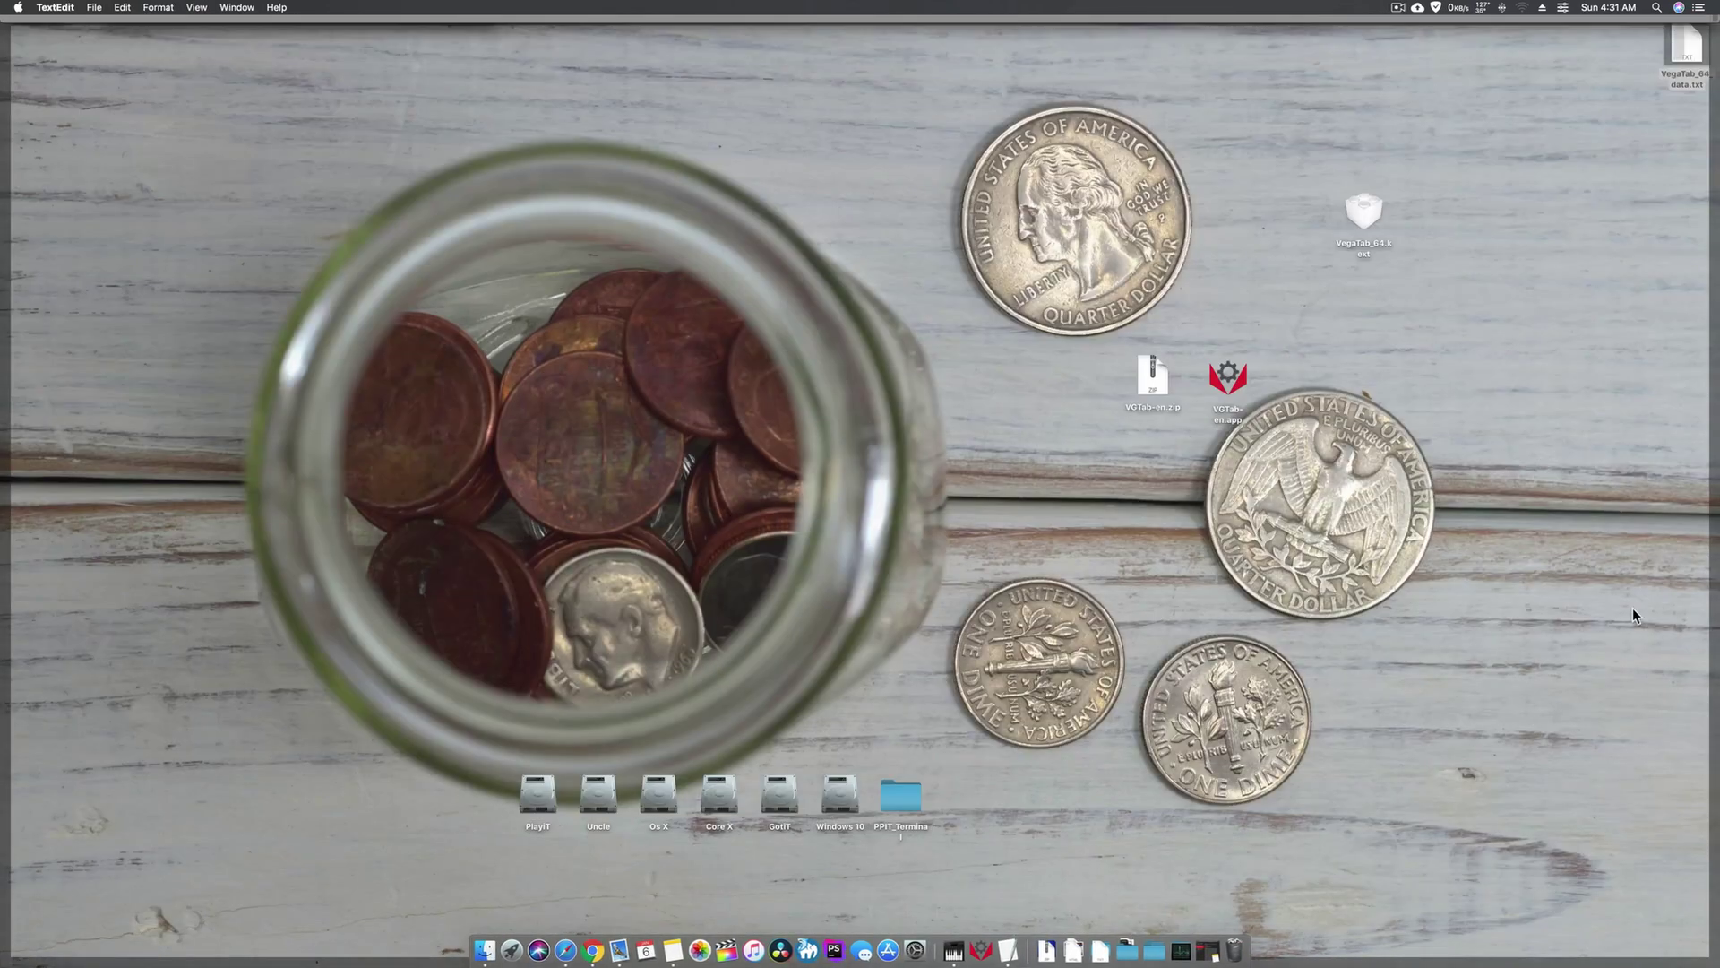
pyautogui.moveTo(1363, 212); pyautogui.dragTo(857, 364)
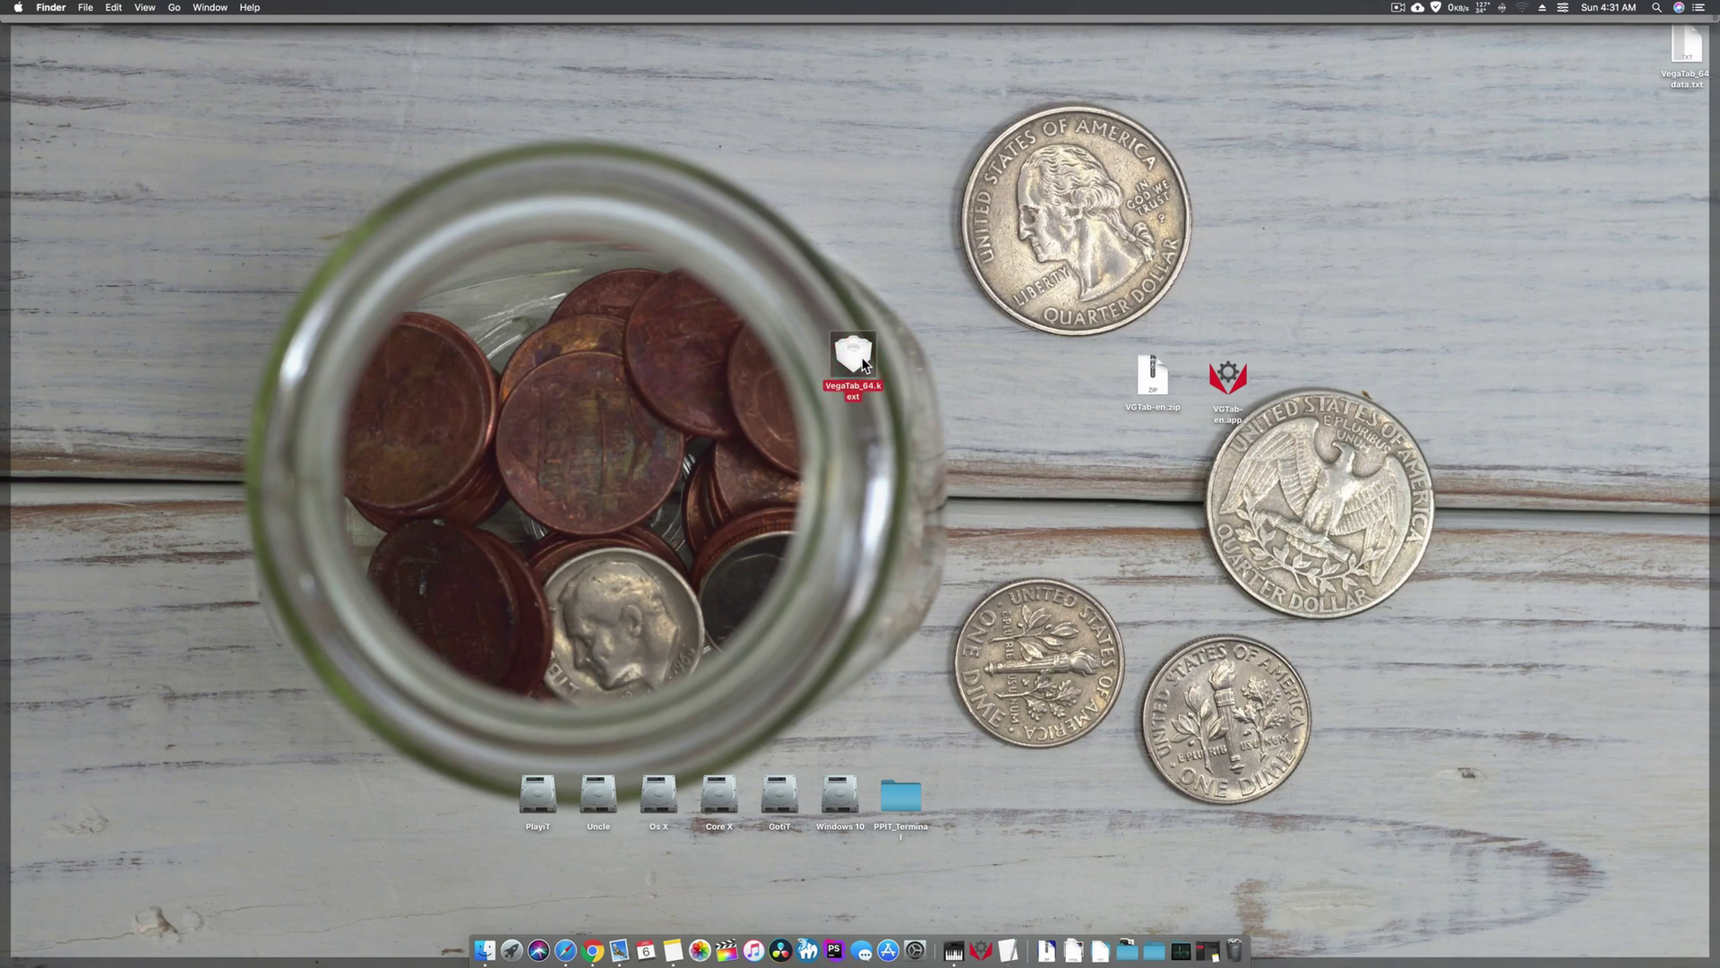
# - Open VegaTab_64.kext's Contents/Info.plist in Xcode via Show Package Contents
pyautogui.rightClick(862, 363)
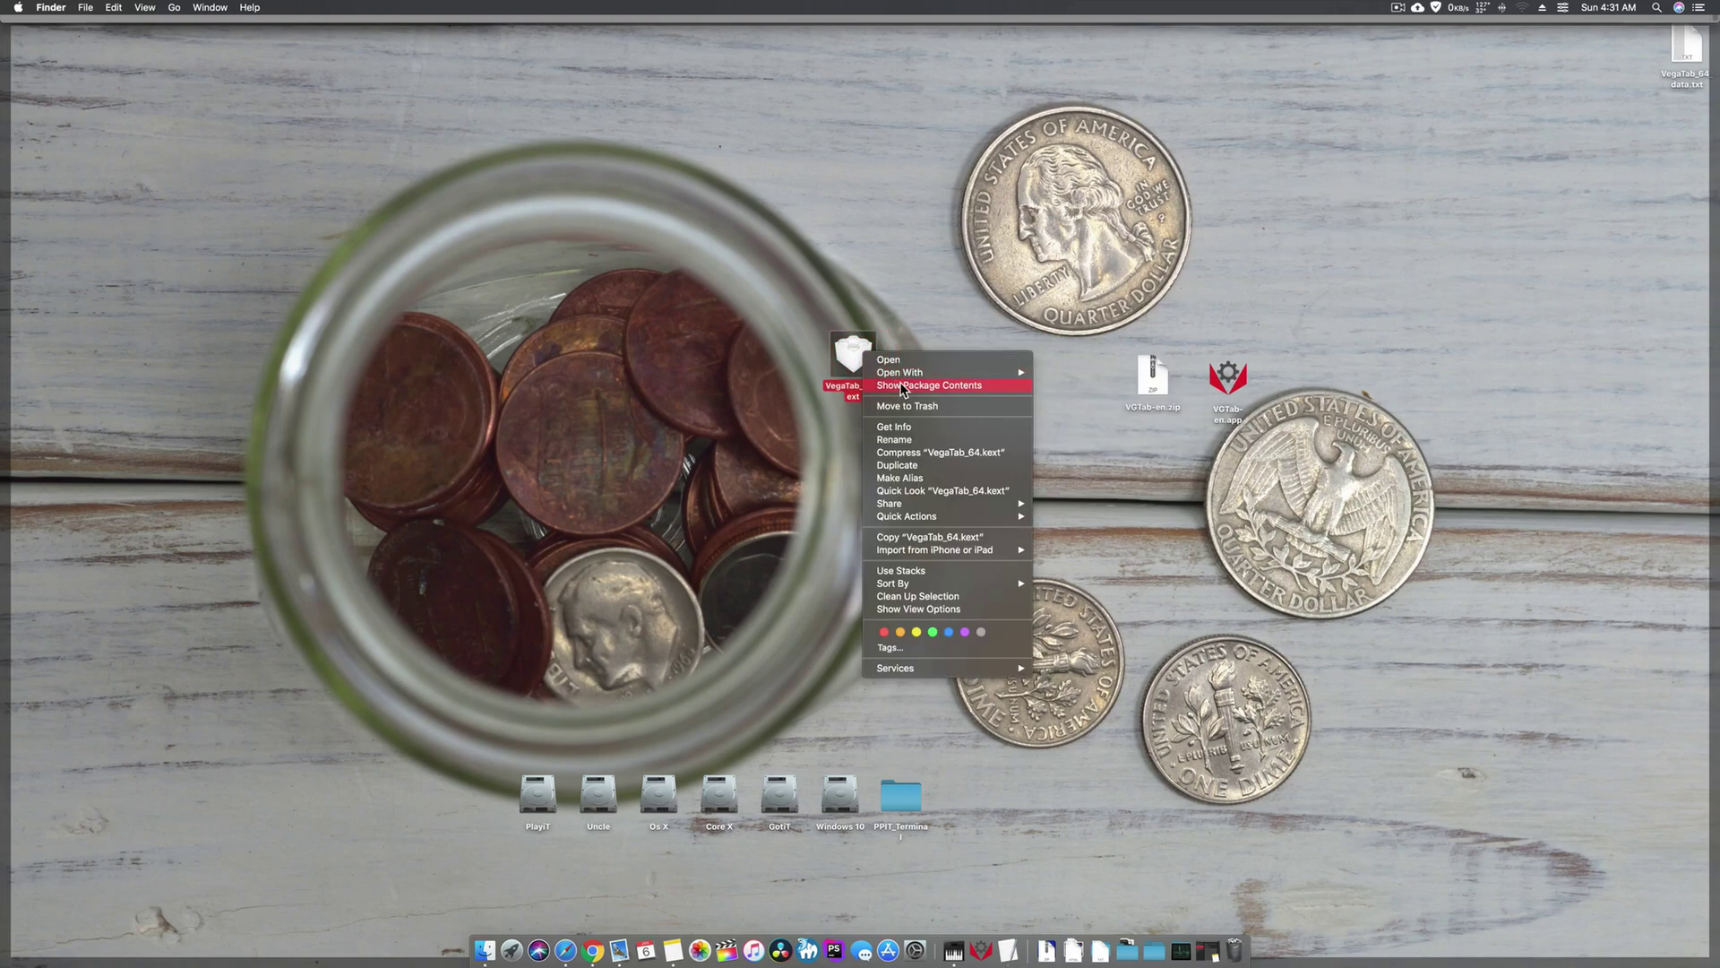
pyautogui.click(901, 385)
pyautogui.click(437, 285)
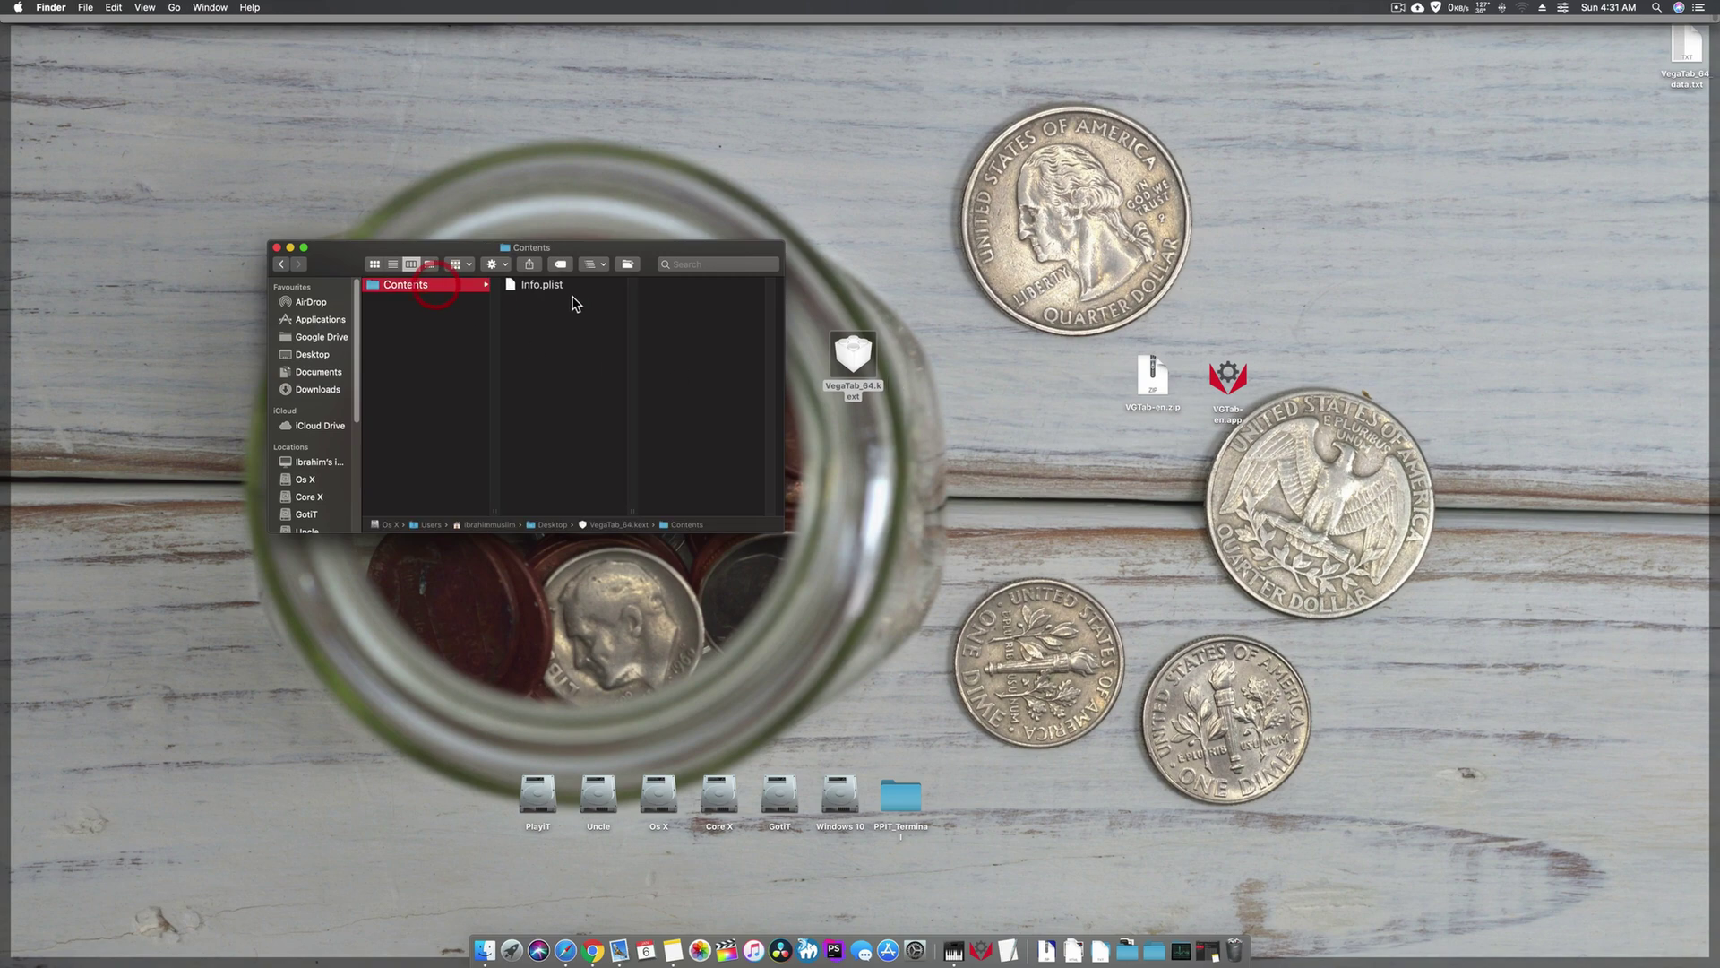
pyautogui.click(553, 284)
pyautogui.rightClick(532, 286)
pyautogui.moveTo(609, 305)
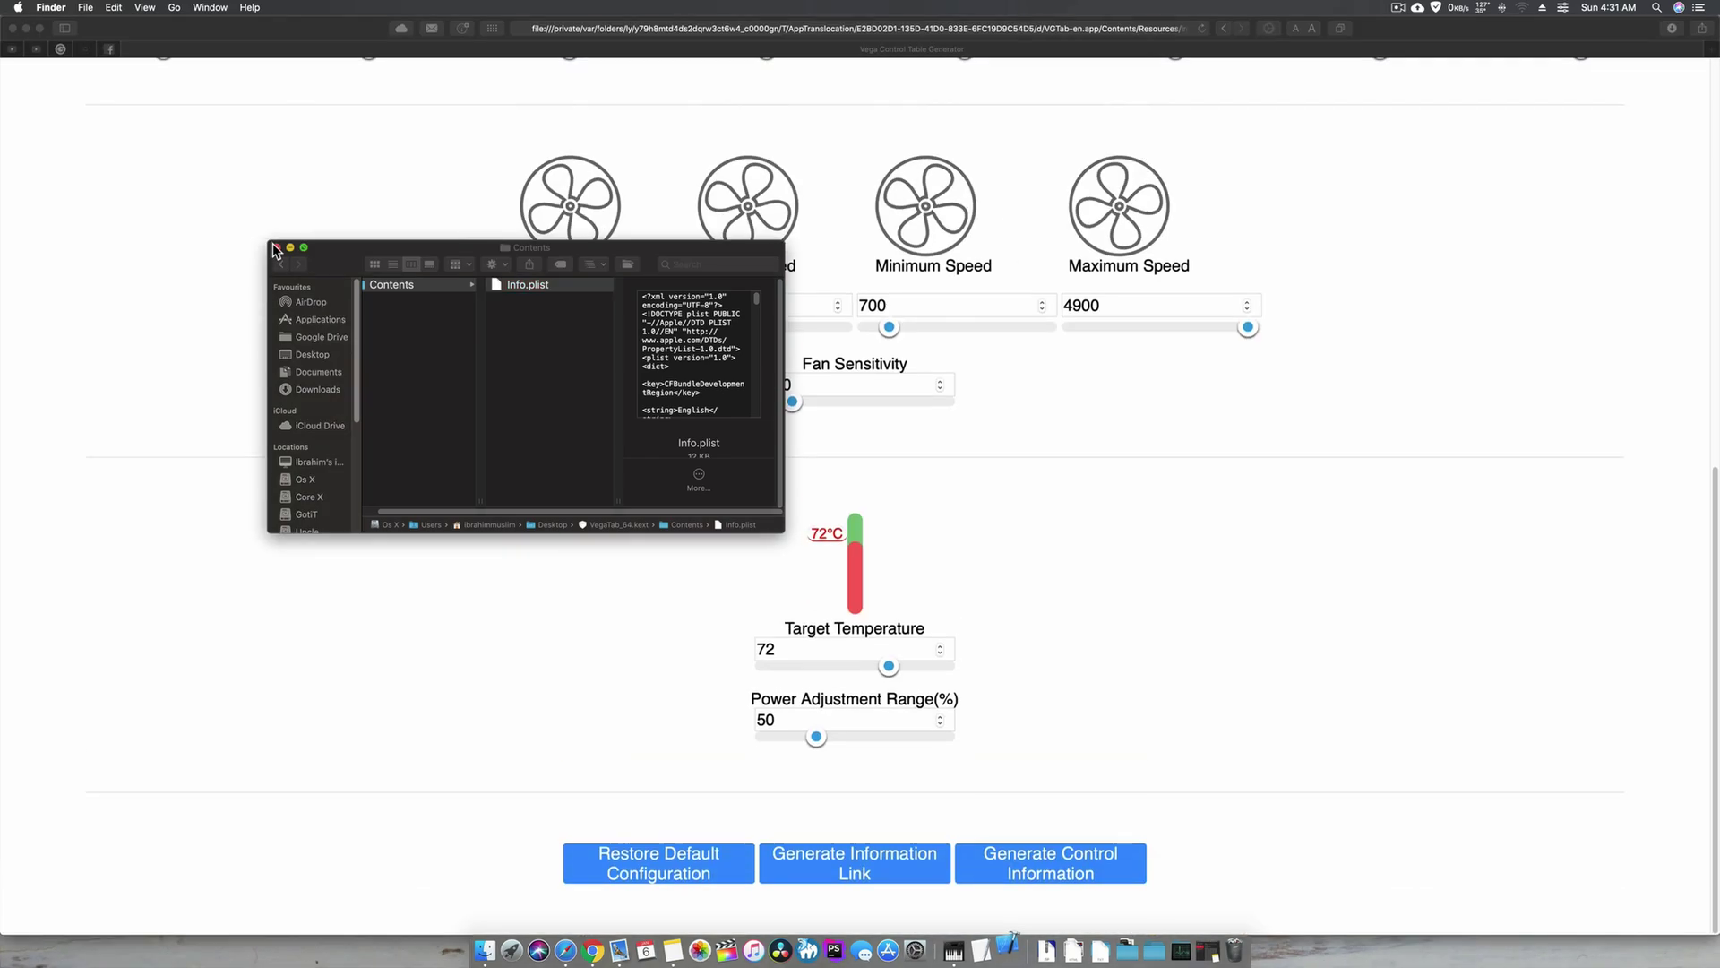
pyautogui.click(277, 247)
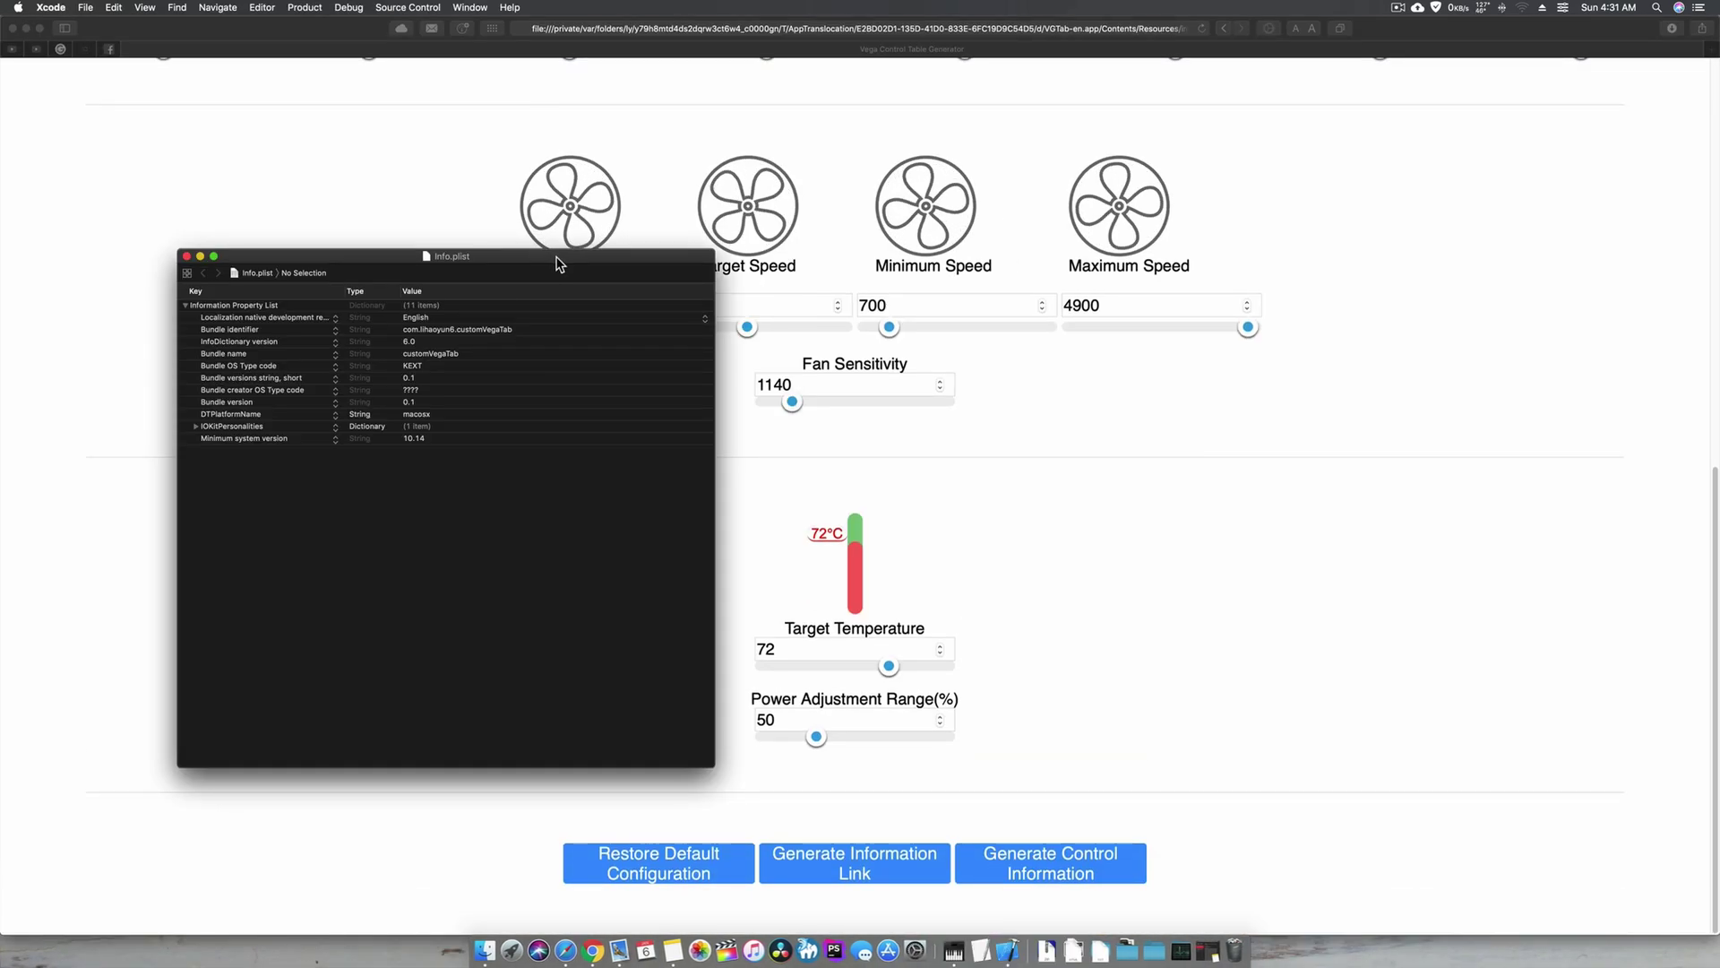
# - Expand IOKitPersonalities, Controller and aty_config in the Info.plist editor
pyautogui.moveTo(559, 255); pyautogui.dragTo(975, 235)
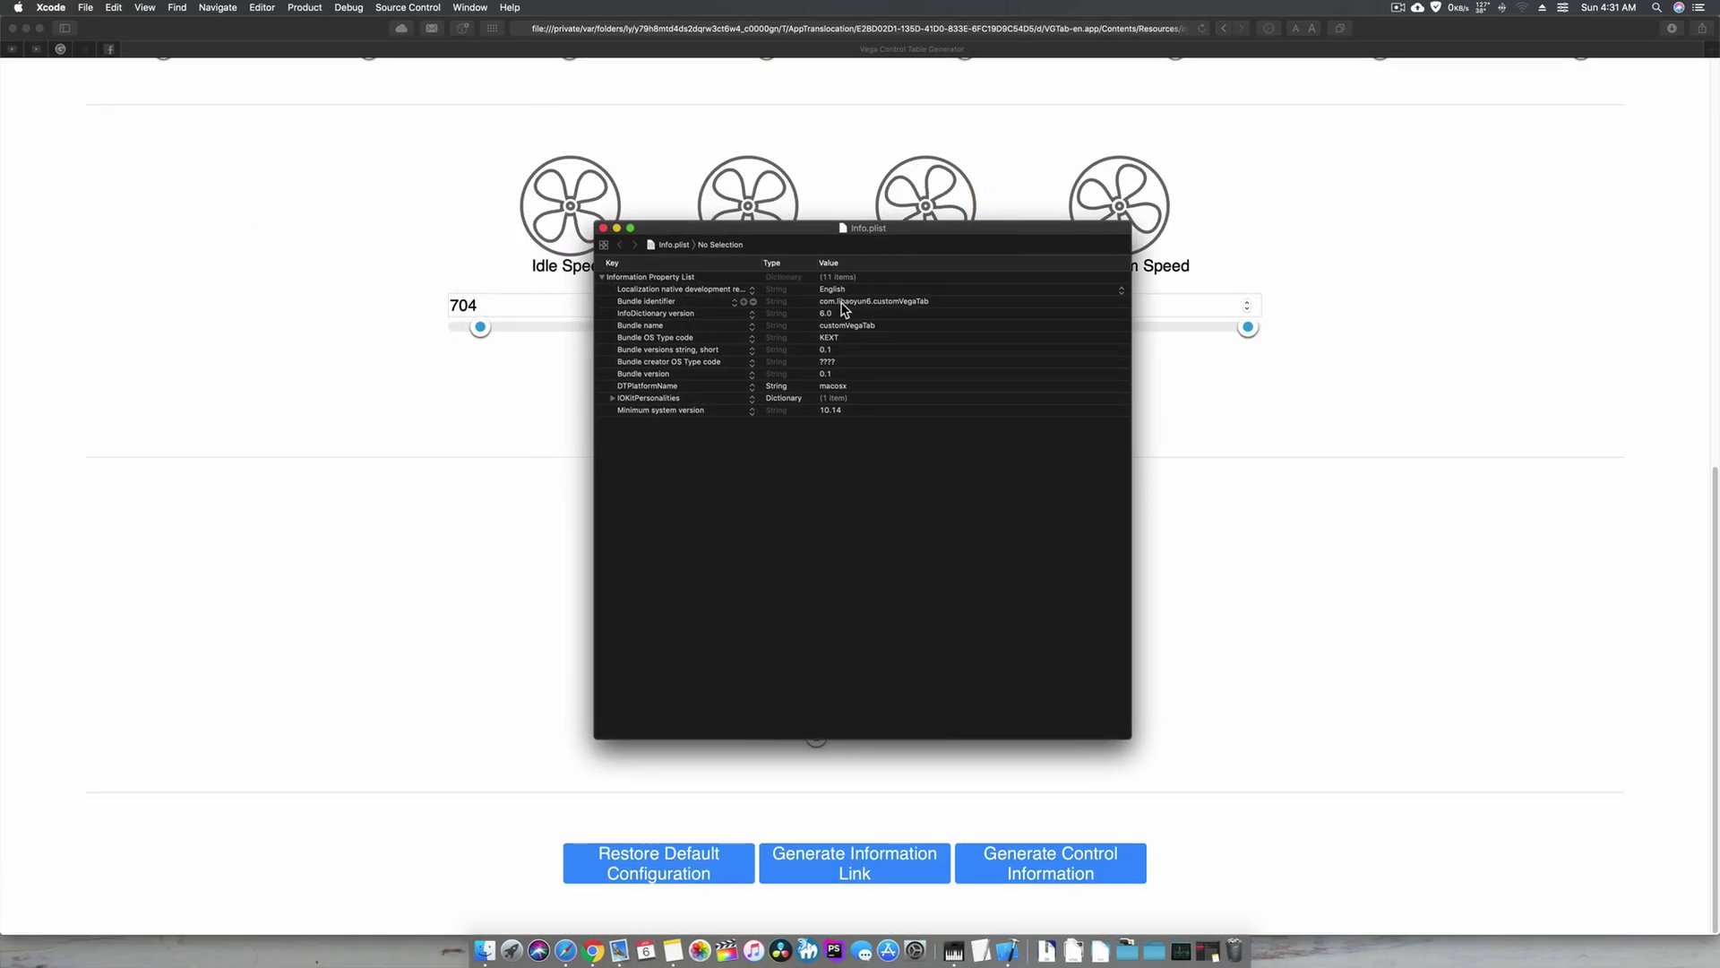
pyautogui.click(613, 398)
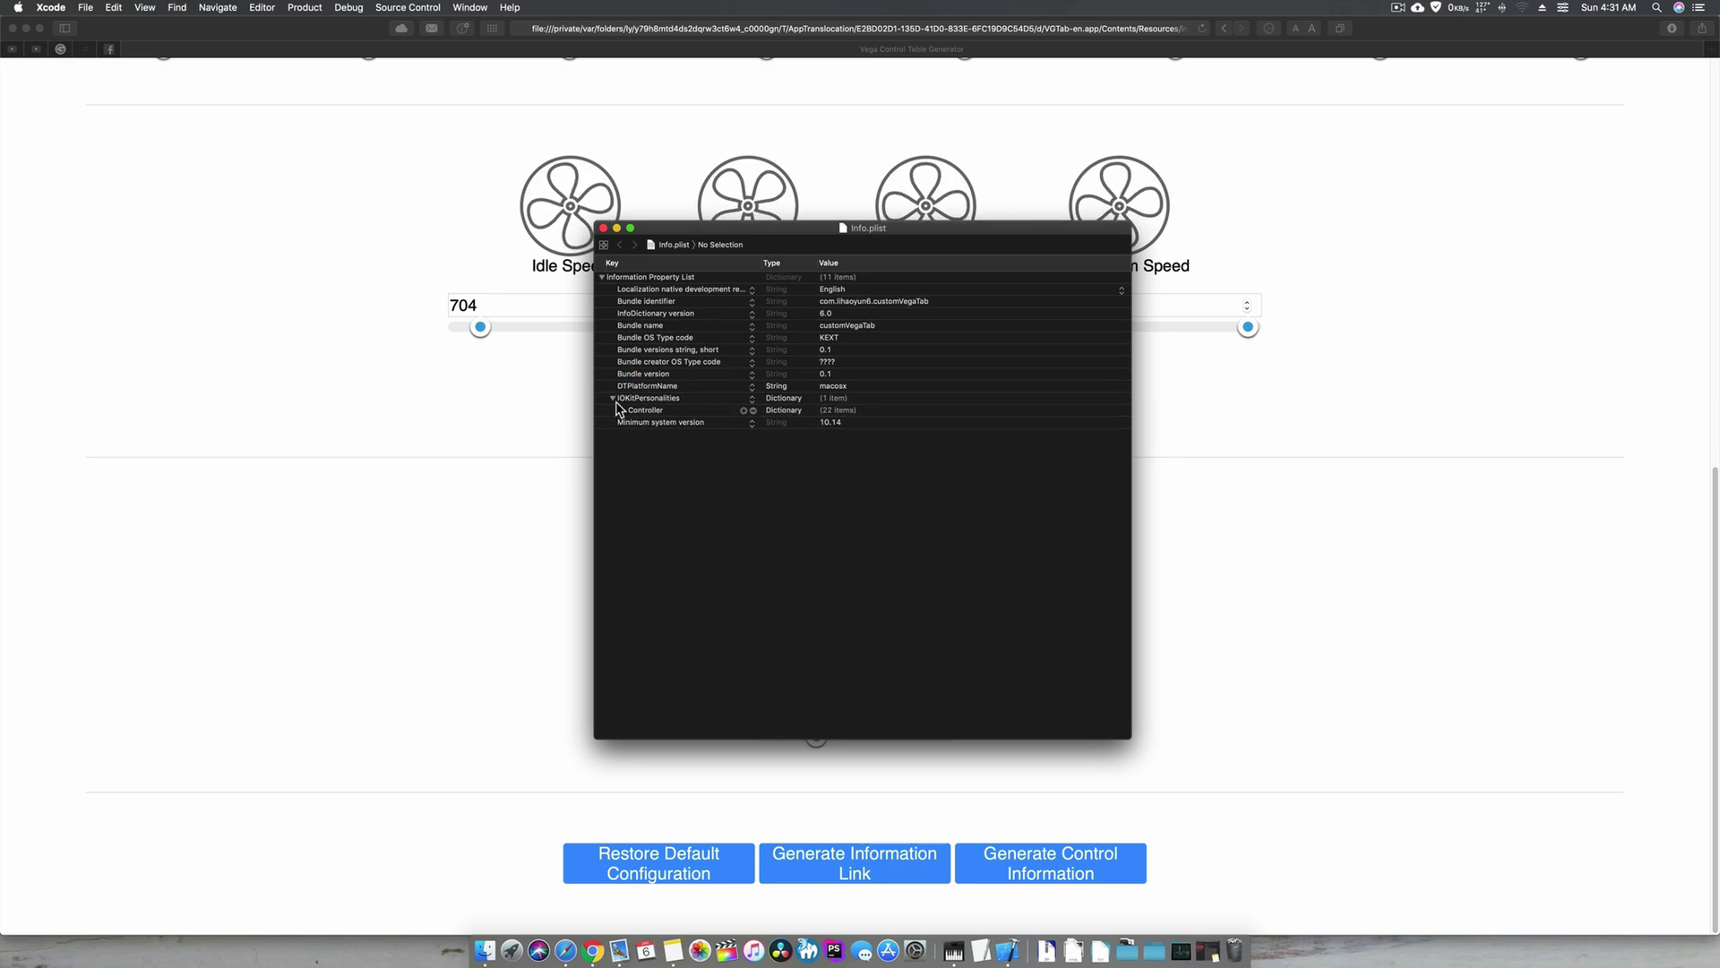
pyautogui.click(623, 409)
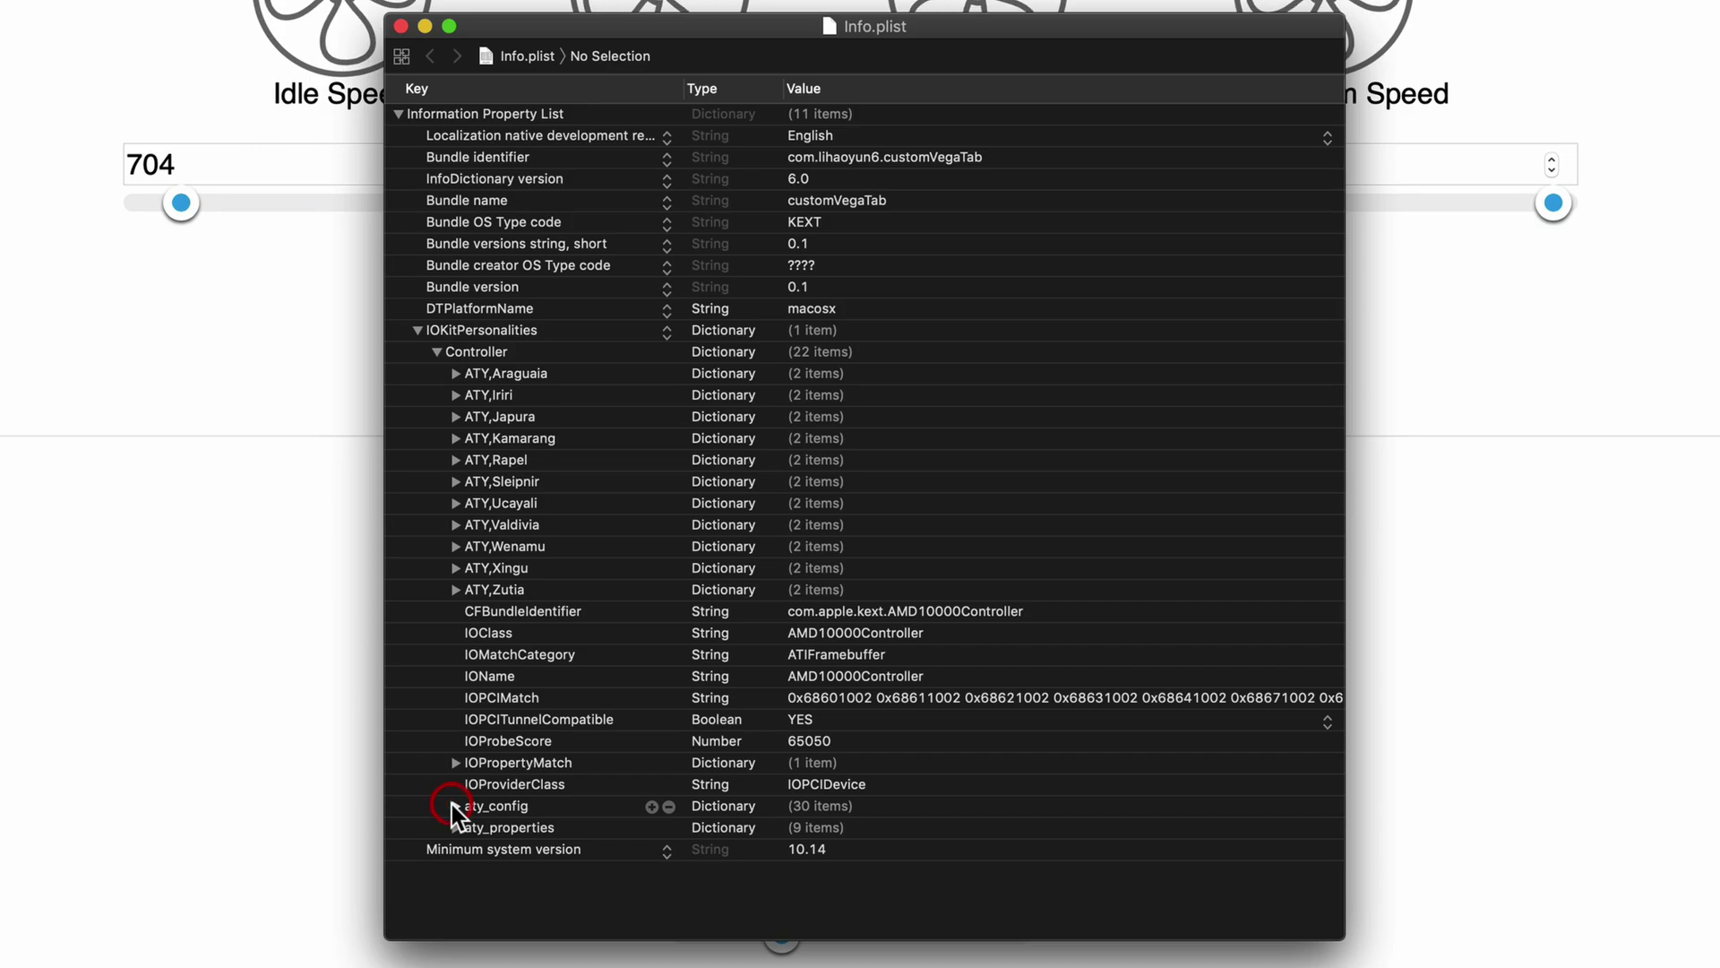
pyautogui.click(635, 663)
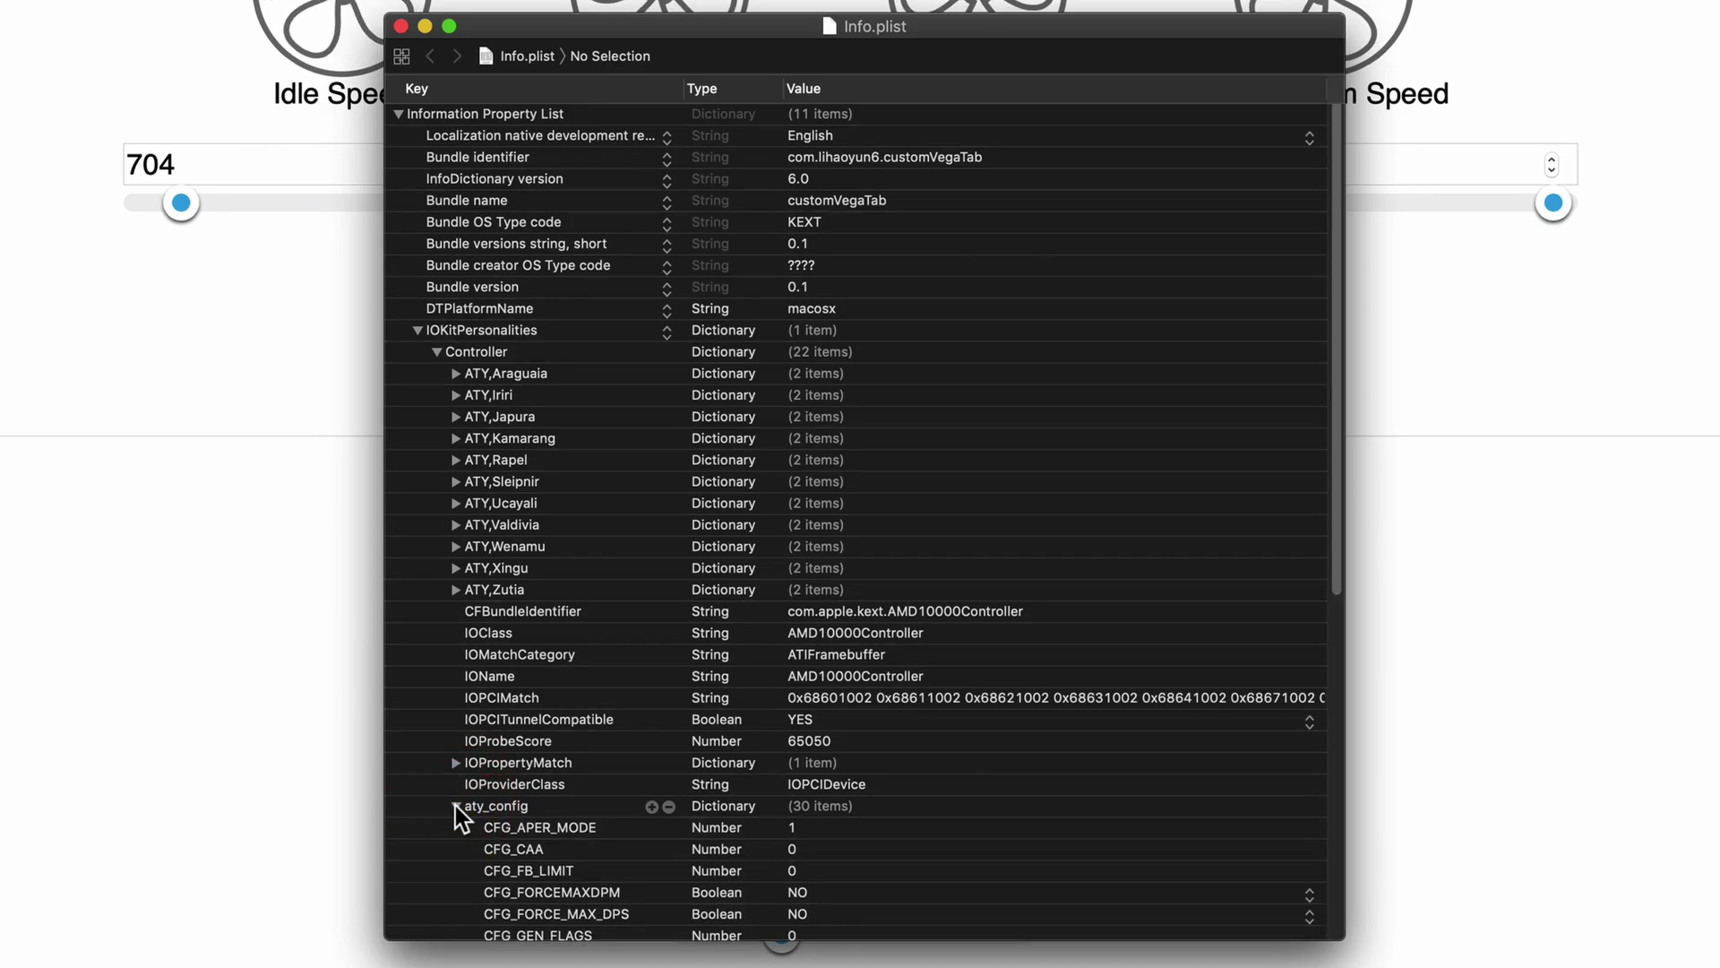
# - Expand aty_properties, view the PP_PhmSoftPowerPlay data value, and close Info.plist
pyautogui.scroll(-5, 634, 663)
pyautogui.scroll(-5, 455, 804)
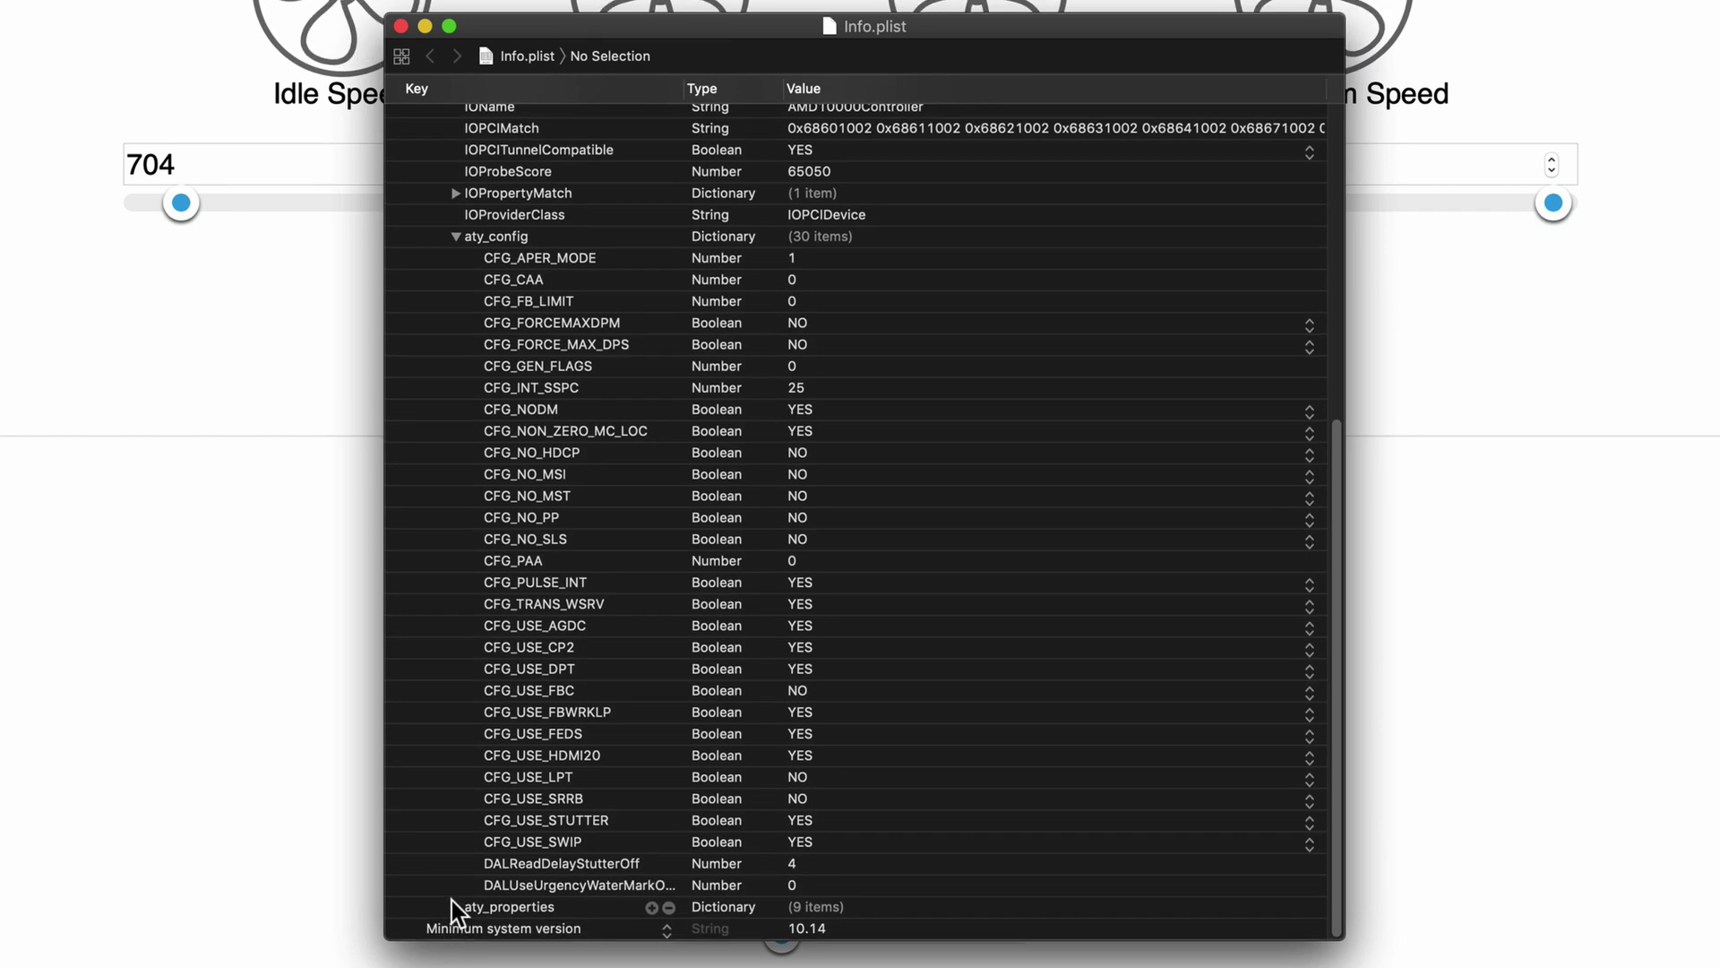
pyautogui.click(456, 906)
pyautogui.scroll(-5, 632, 791)
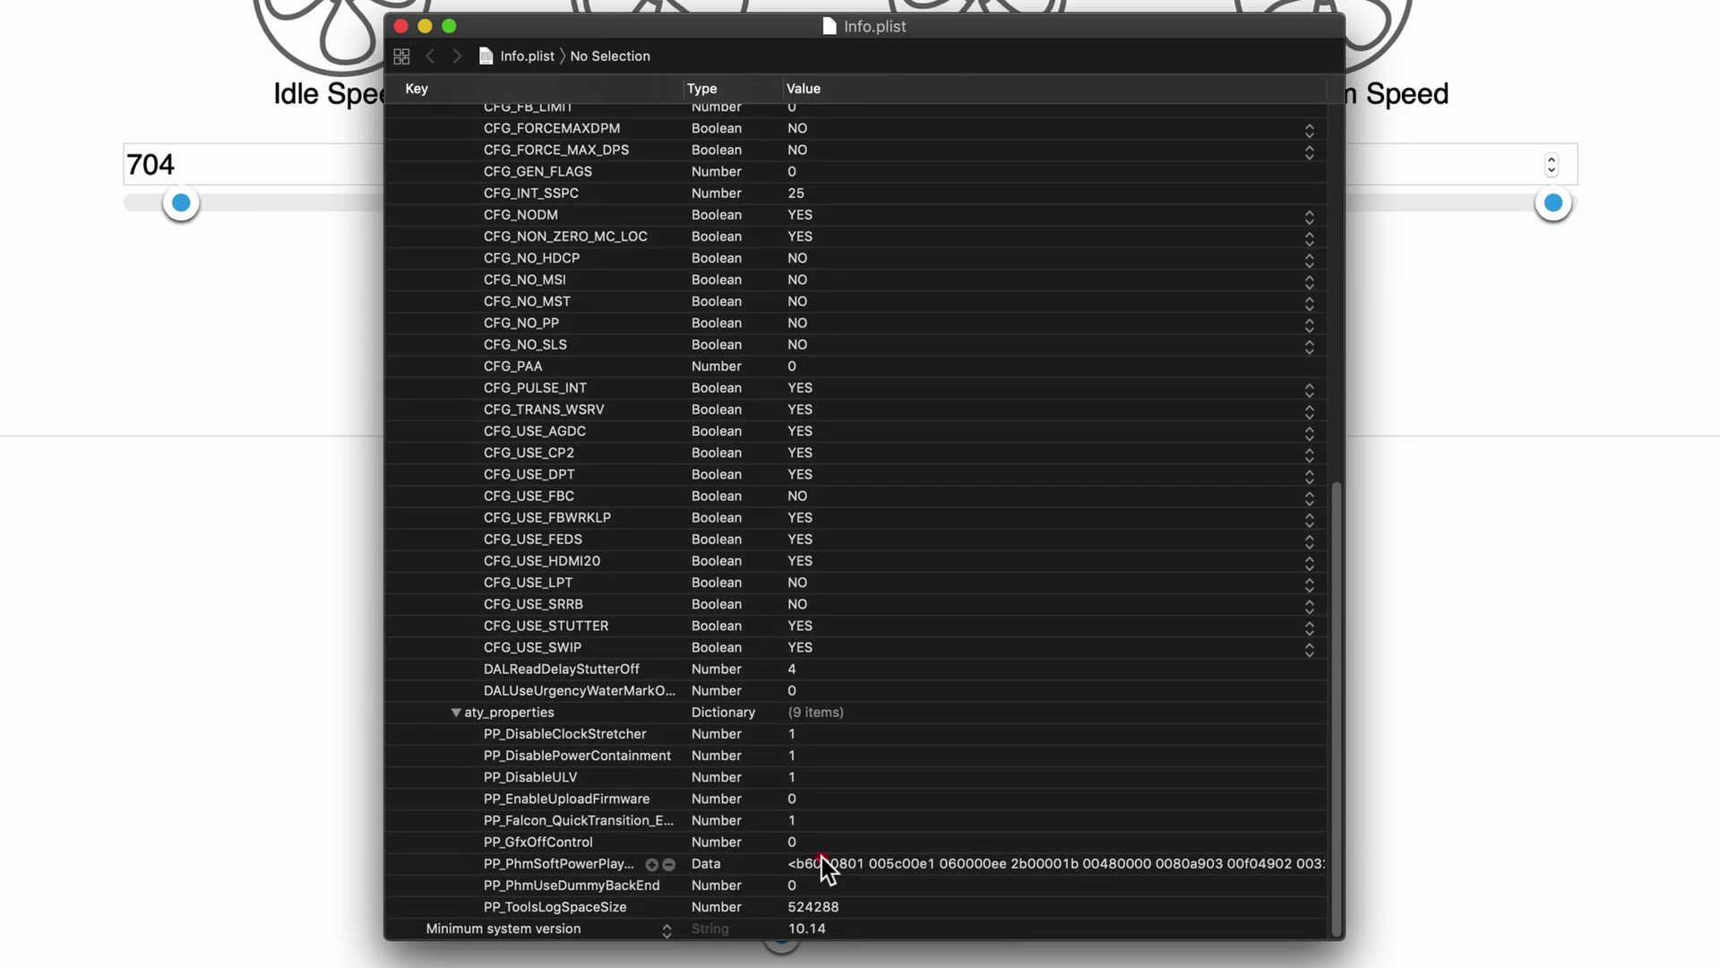
pyautogui.click(819, 862)
pyautogui.click(815, 862)
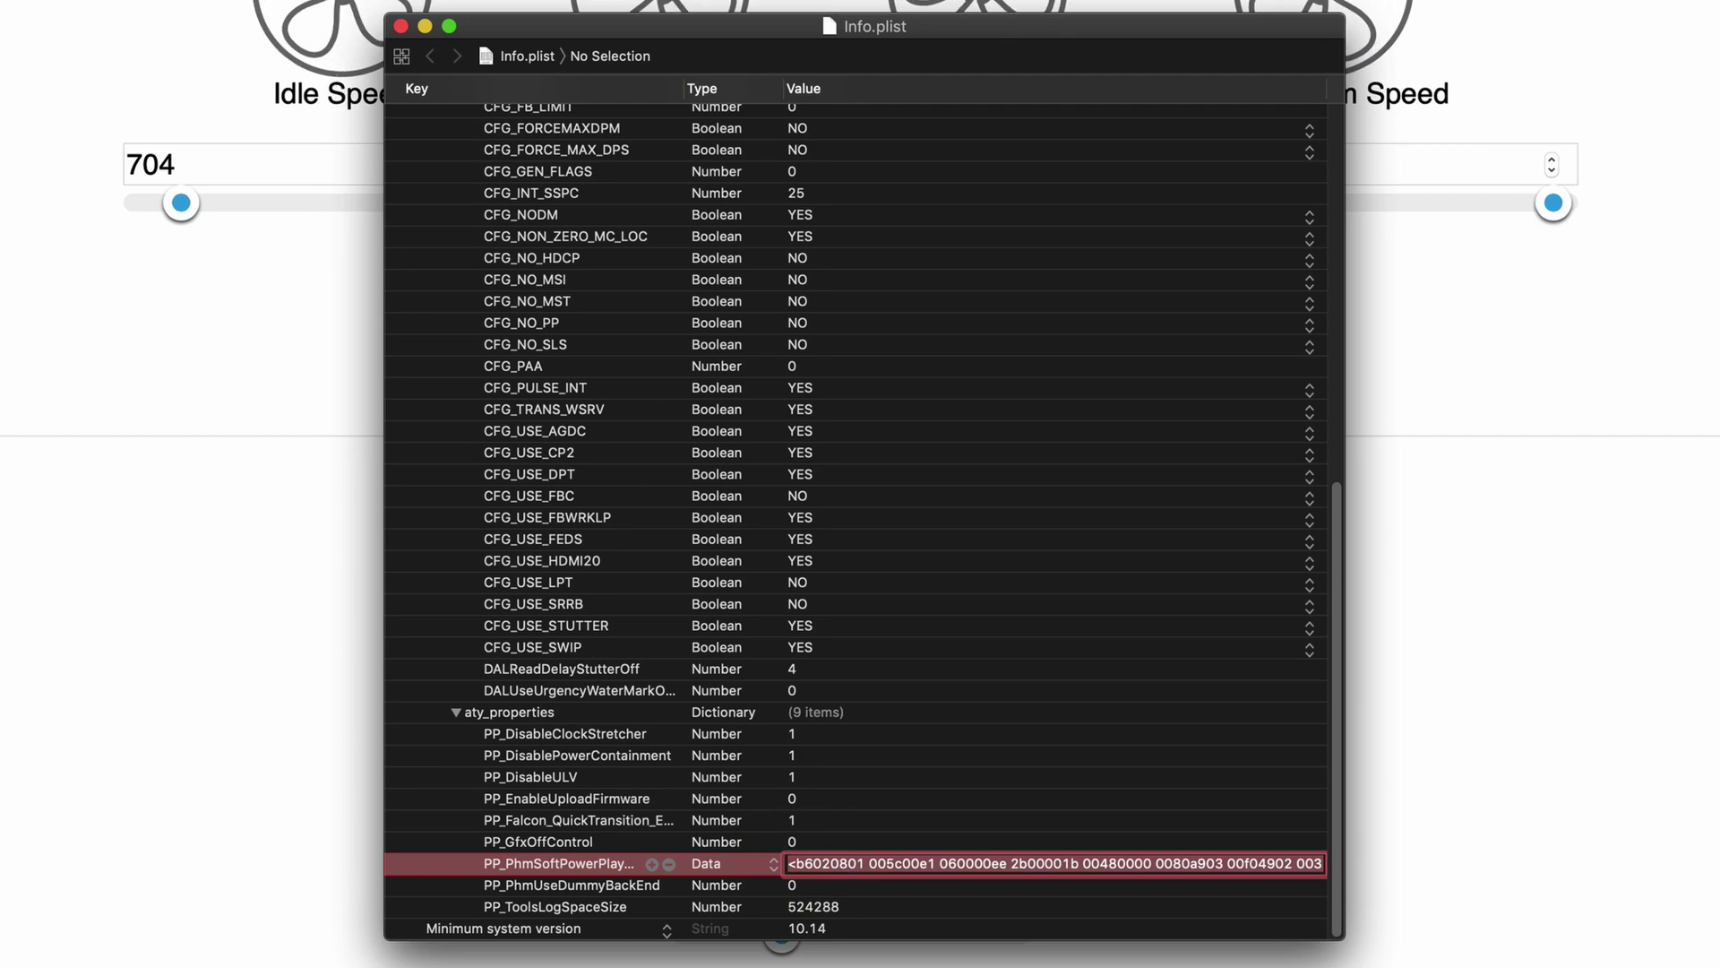
pyautogui.click(401, 27)
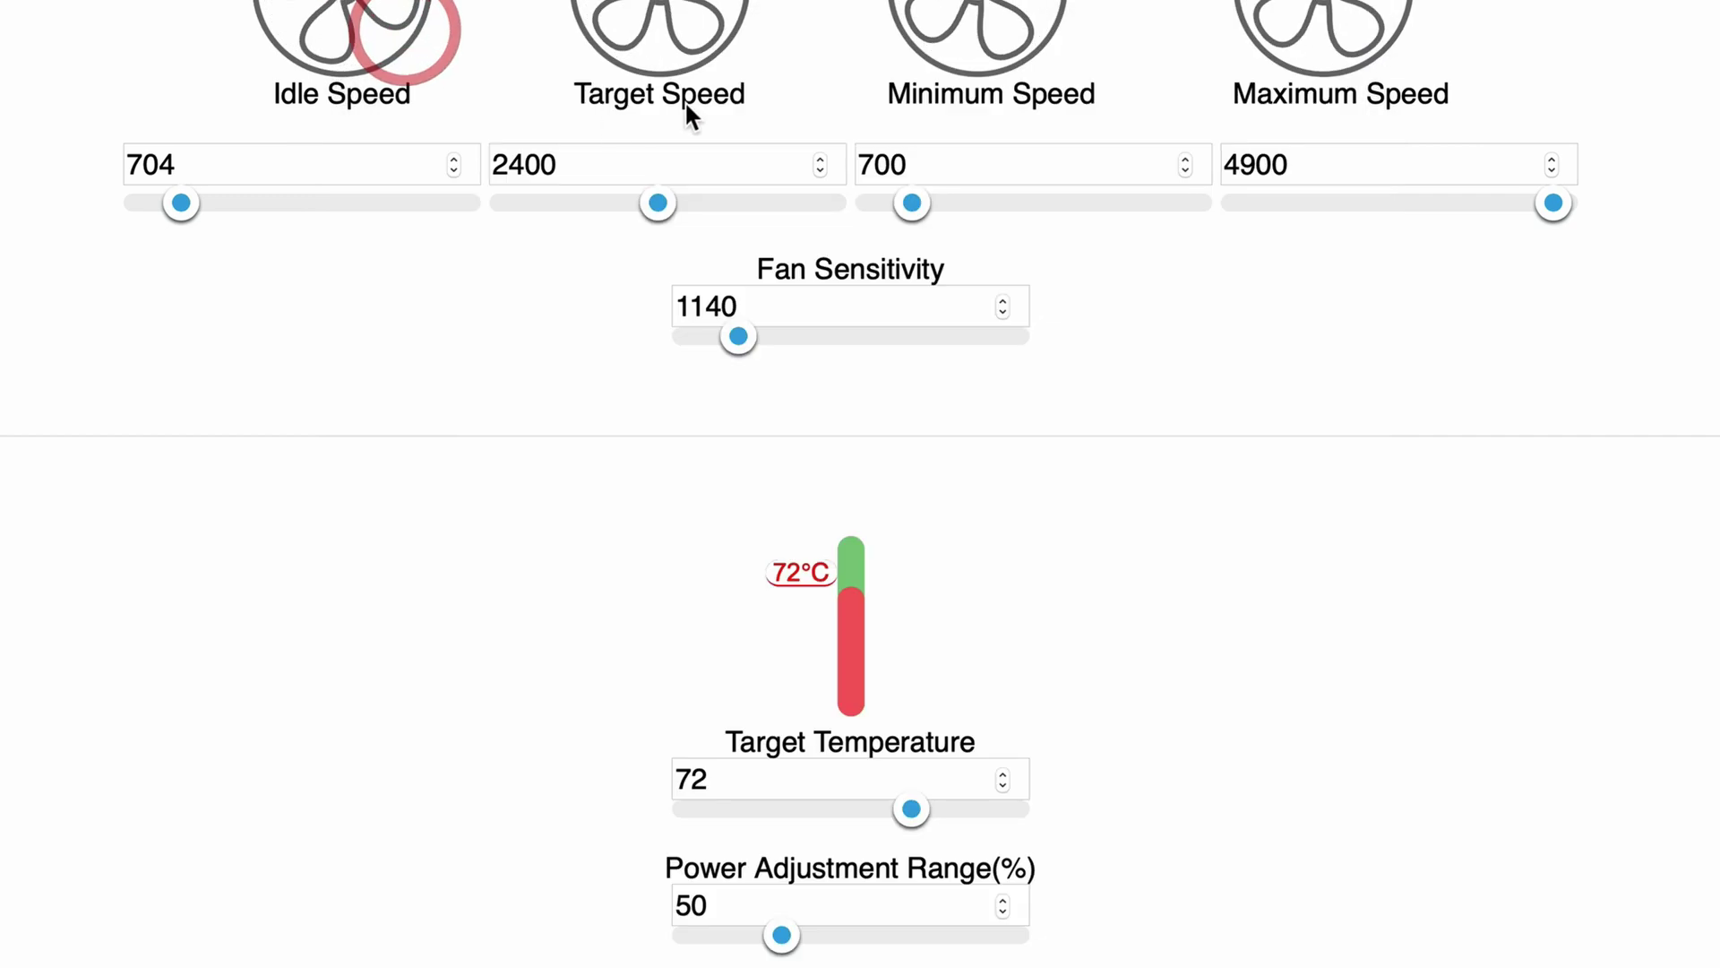
# - Minimize VGTab, close About This Mac, and place VegaTab_64.kext beside the jar
pyautogui.click(35, 32)
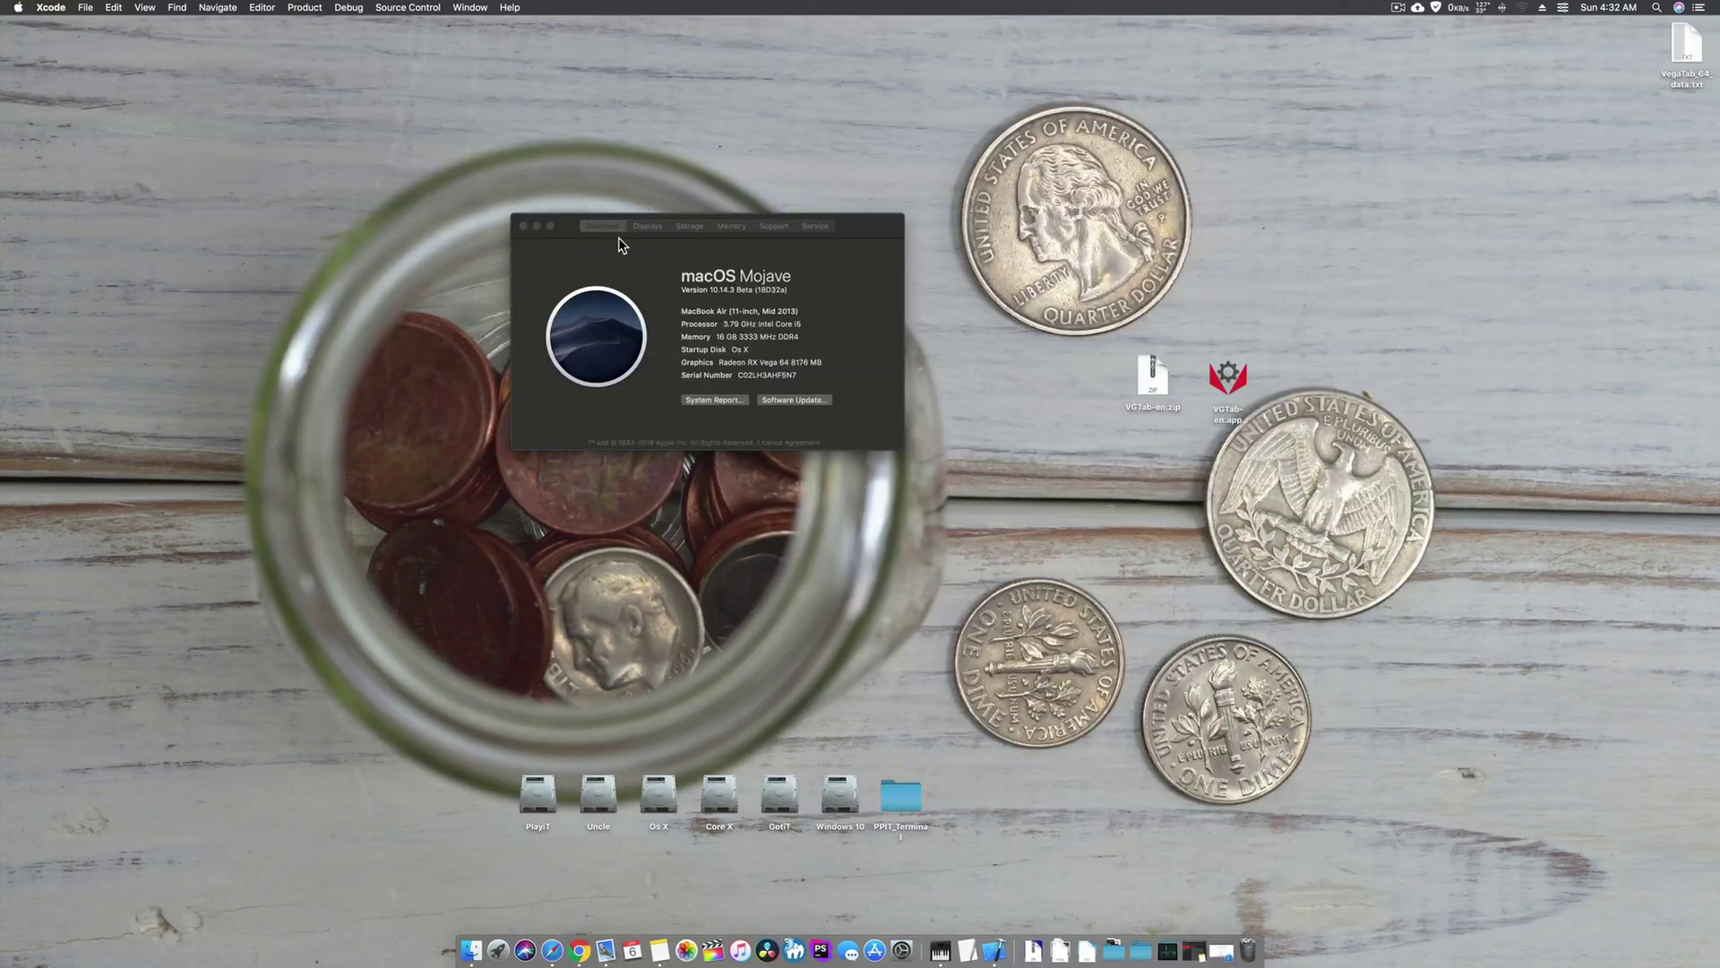
pyautogui.click(523, 226)
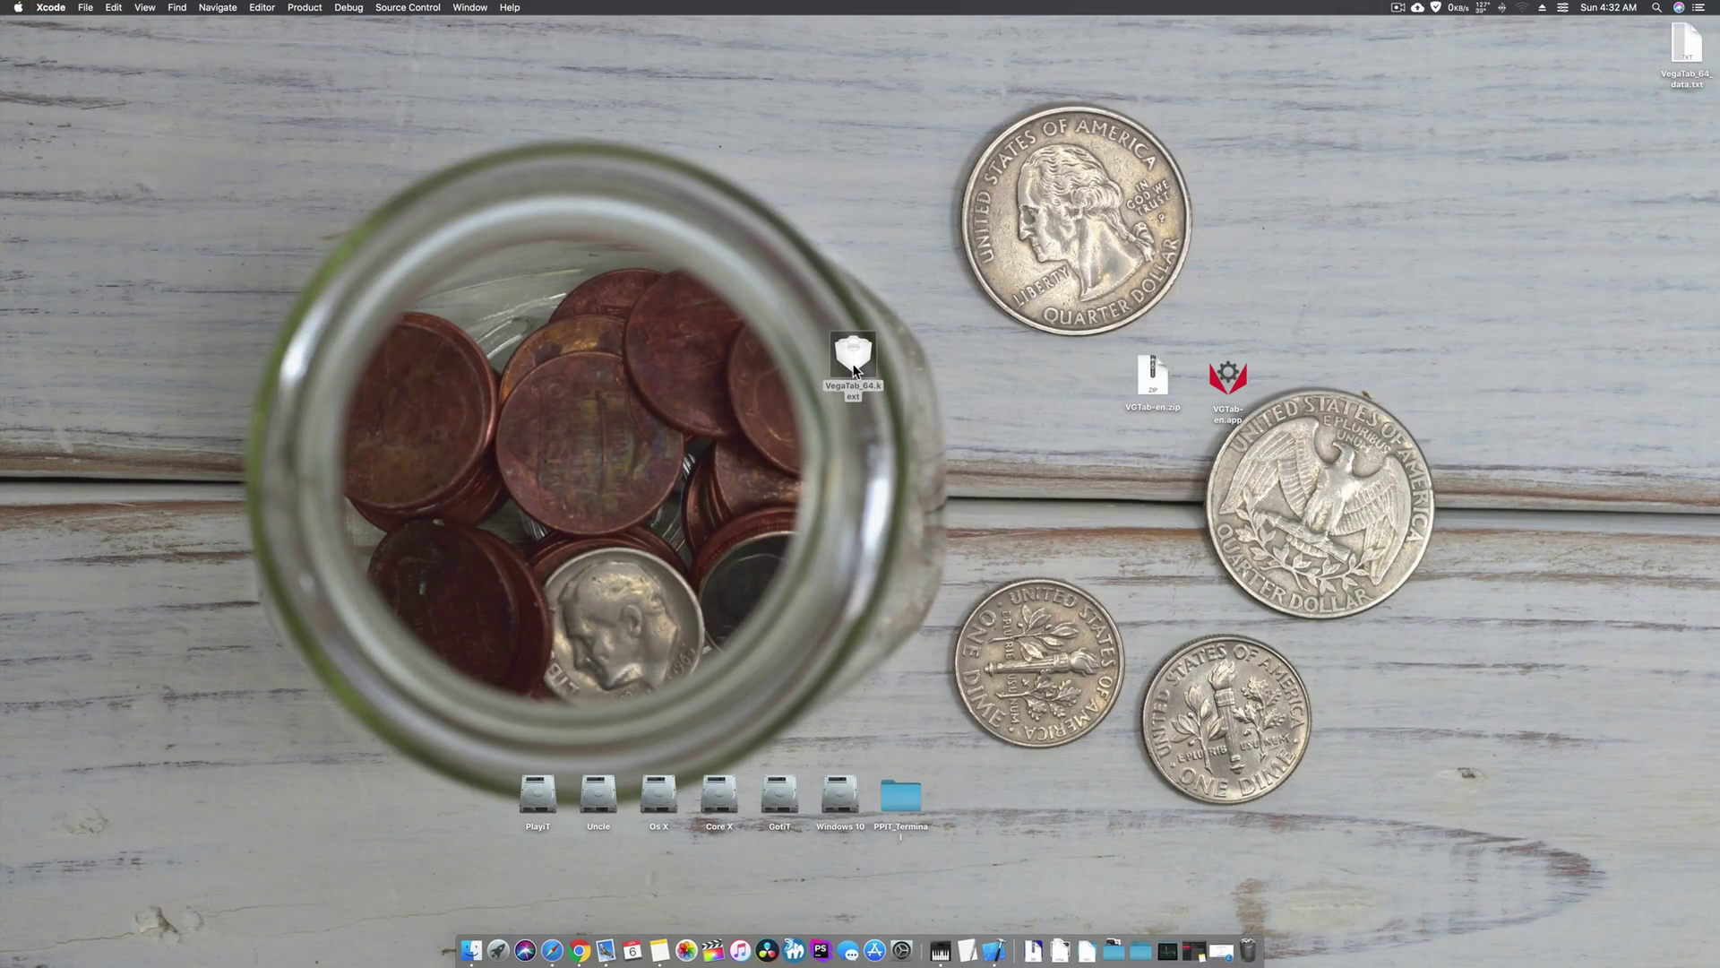
pyautogui.moveTo(855, 357); pyautogui.dragTo(924, 431)
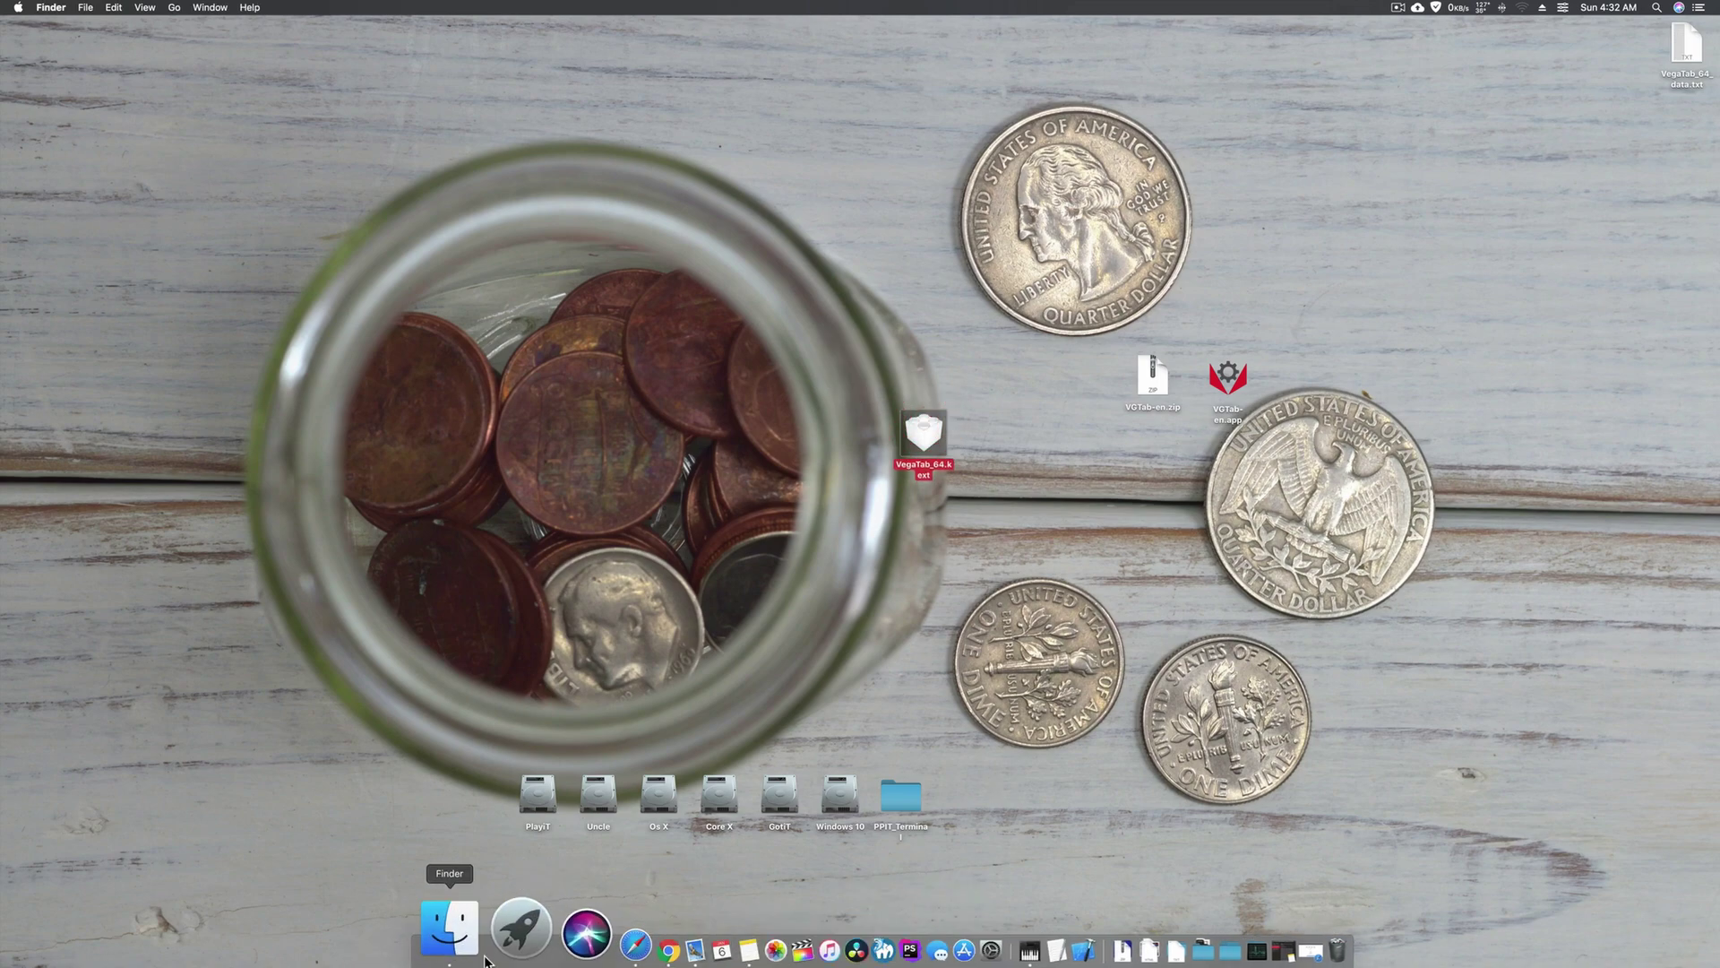
# - Launch Clover Configurator from Spotlight and open its Mount EFI tool
pyautogui.press('super+space')
pyautogui.write('clover')
pyautogui.press('Return')
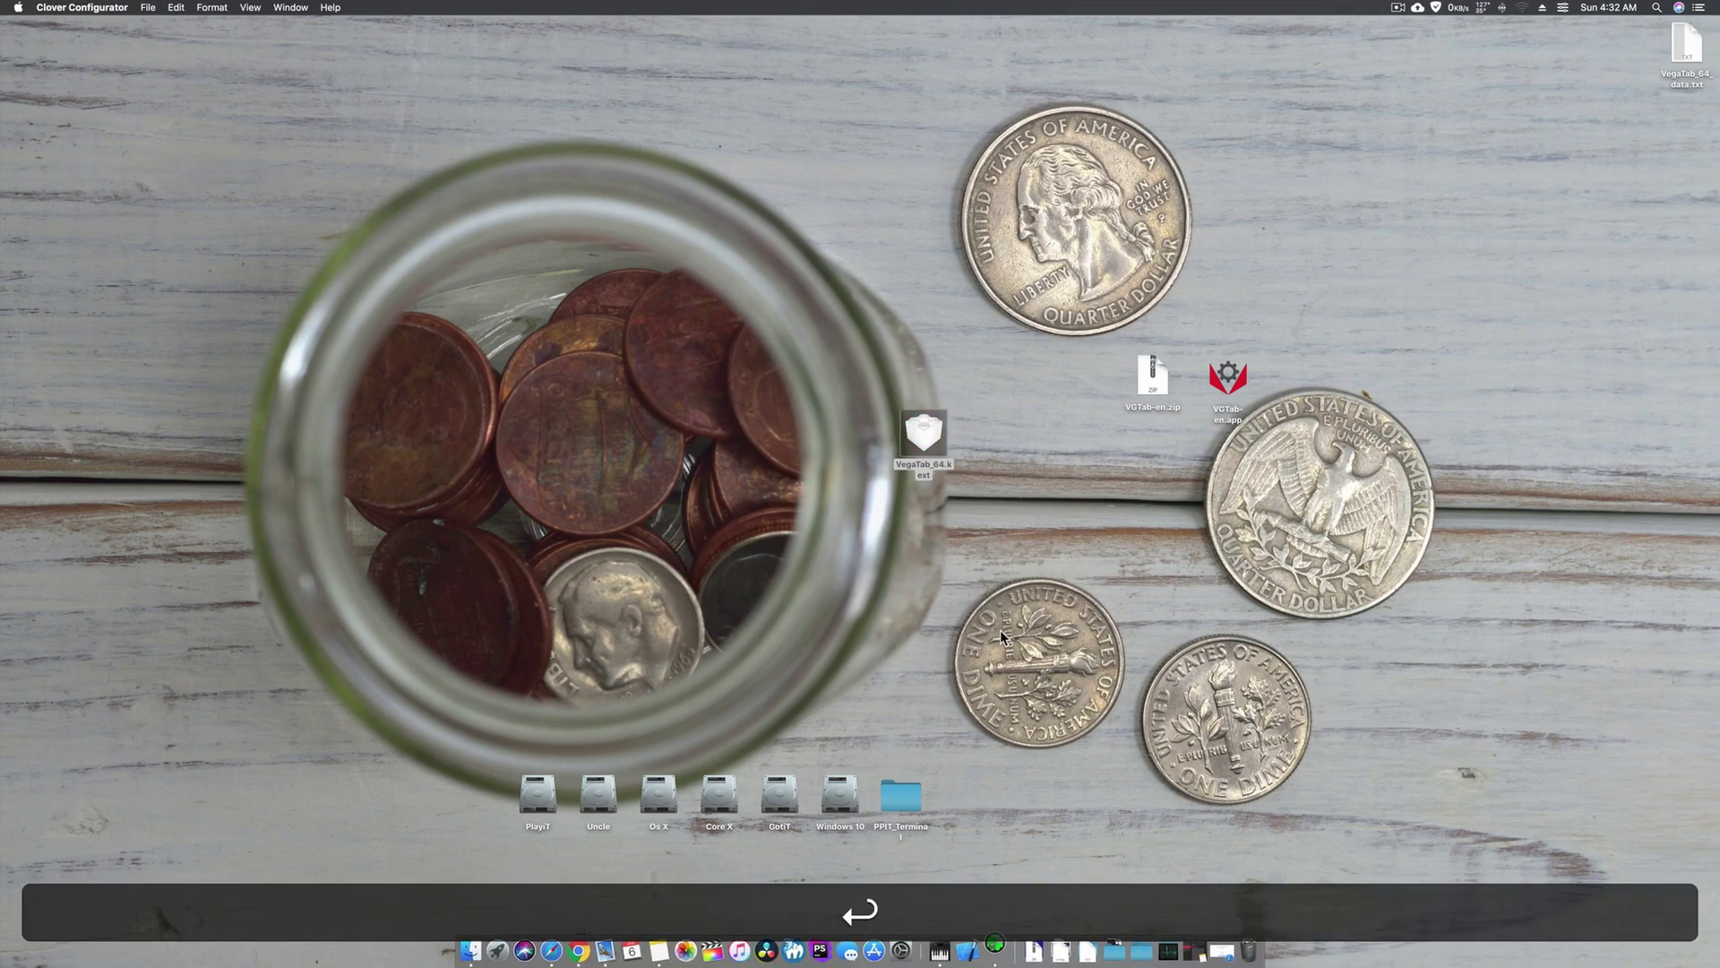
pyautogui.click(963, 378)
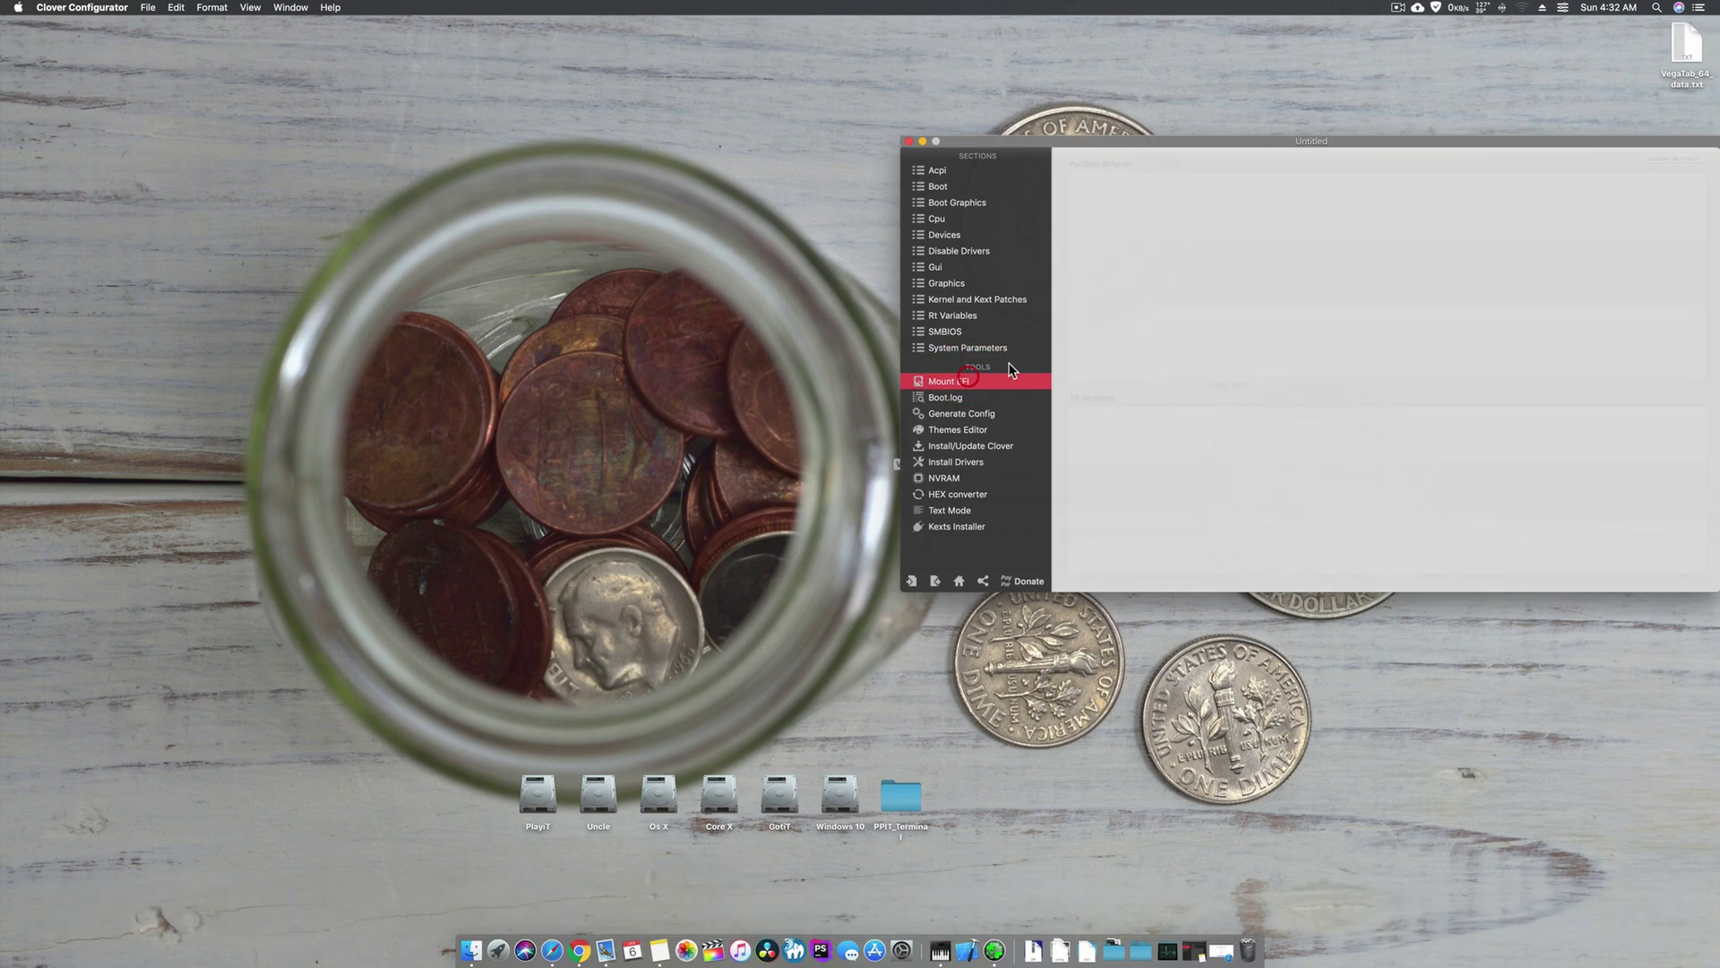
pyautogui.moveTo(1263, 143); pyautogui.dragTo(296, 188)
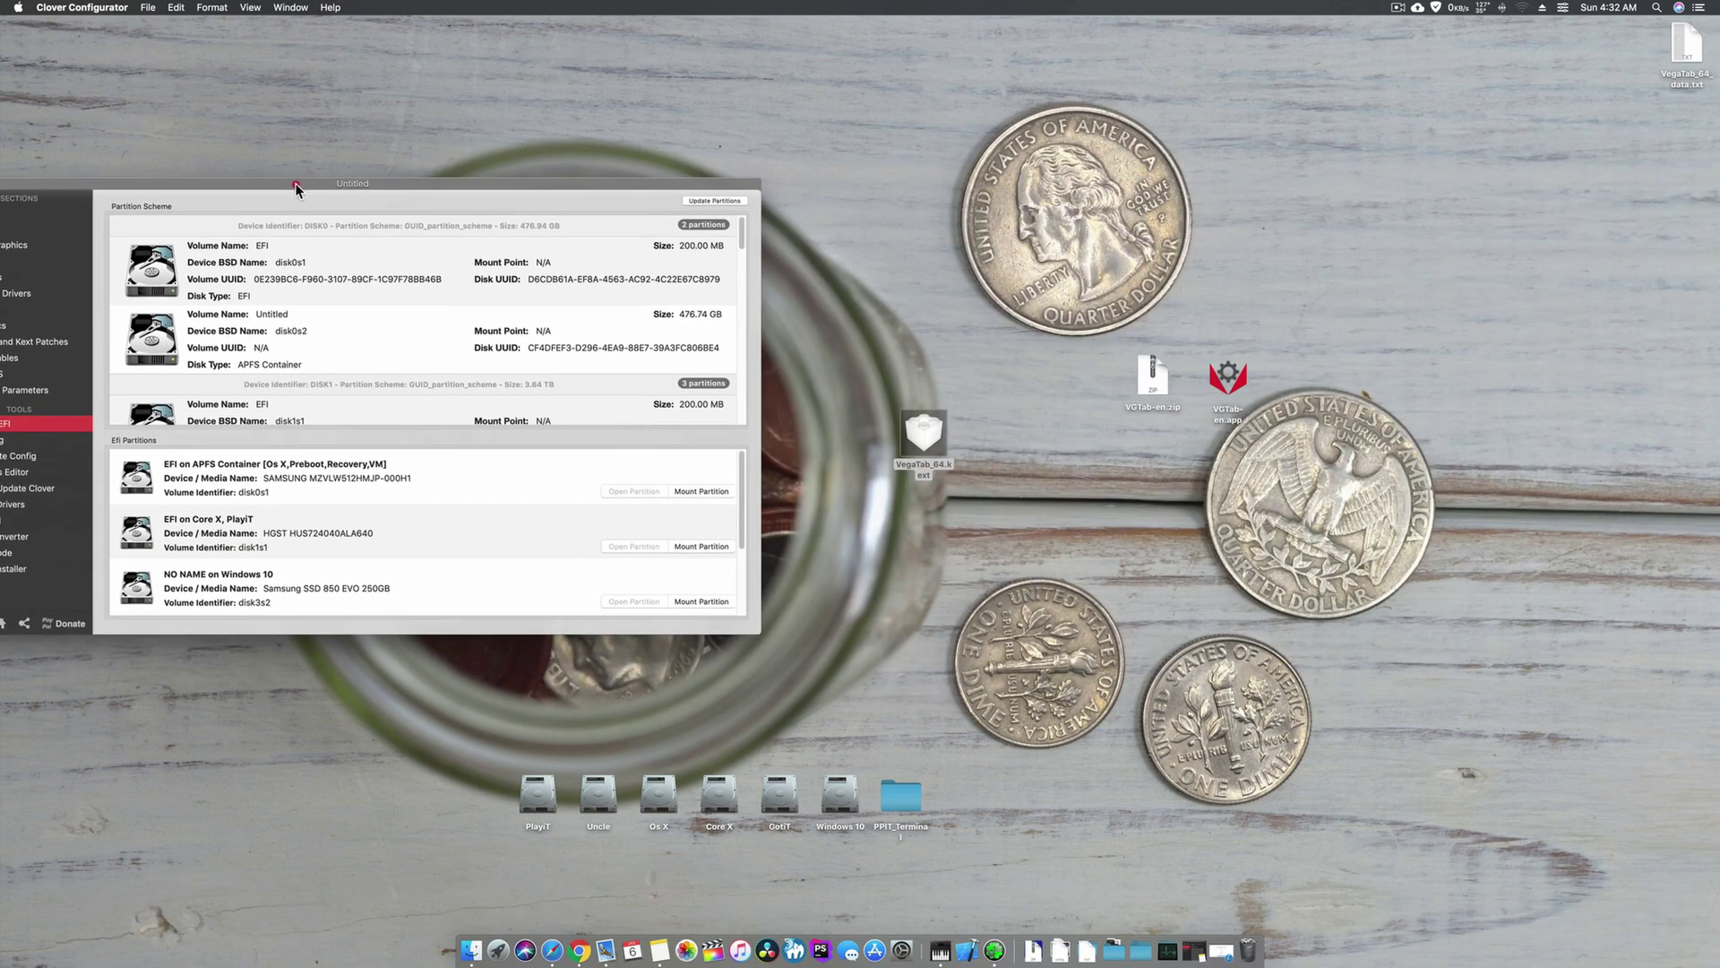
# - Mount the first EFI partition (disk0s1), entering the administrator password
pyautogui.click(701, 491)
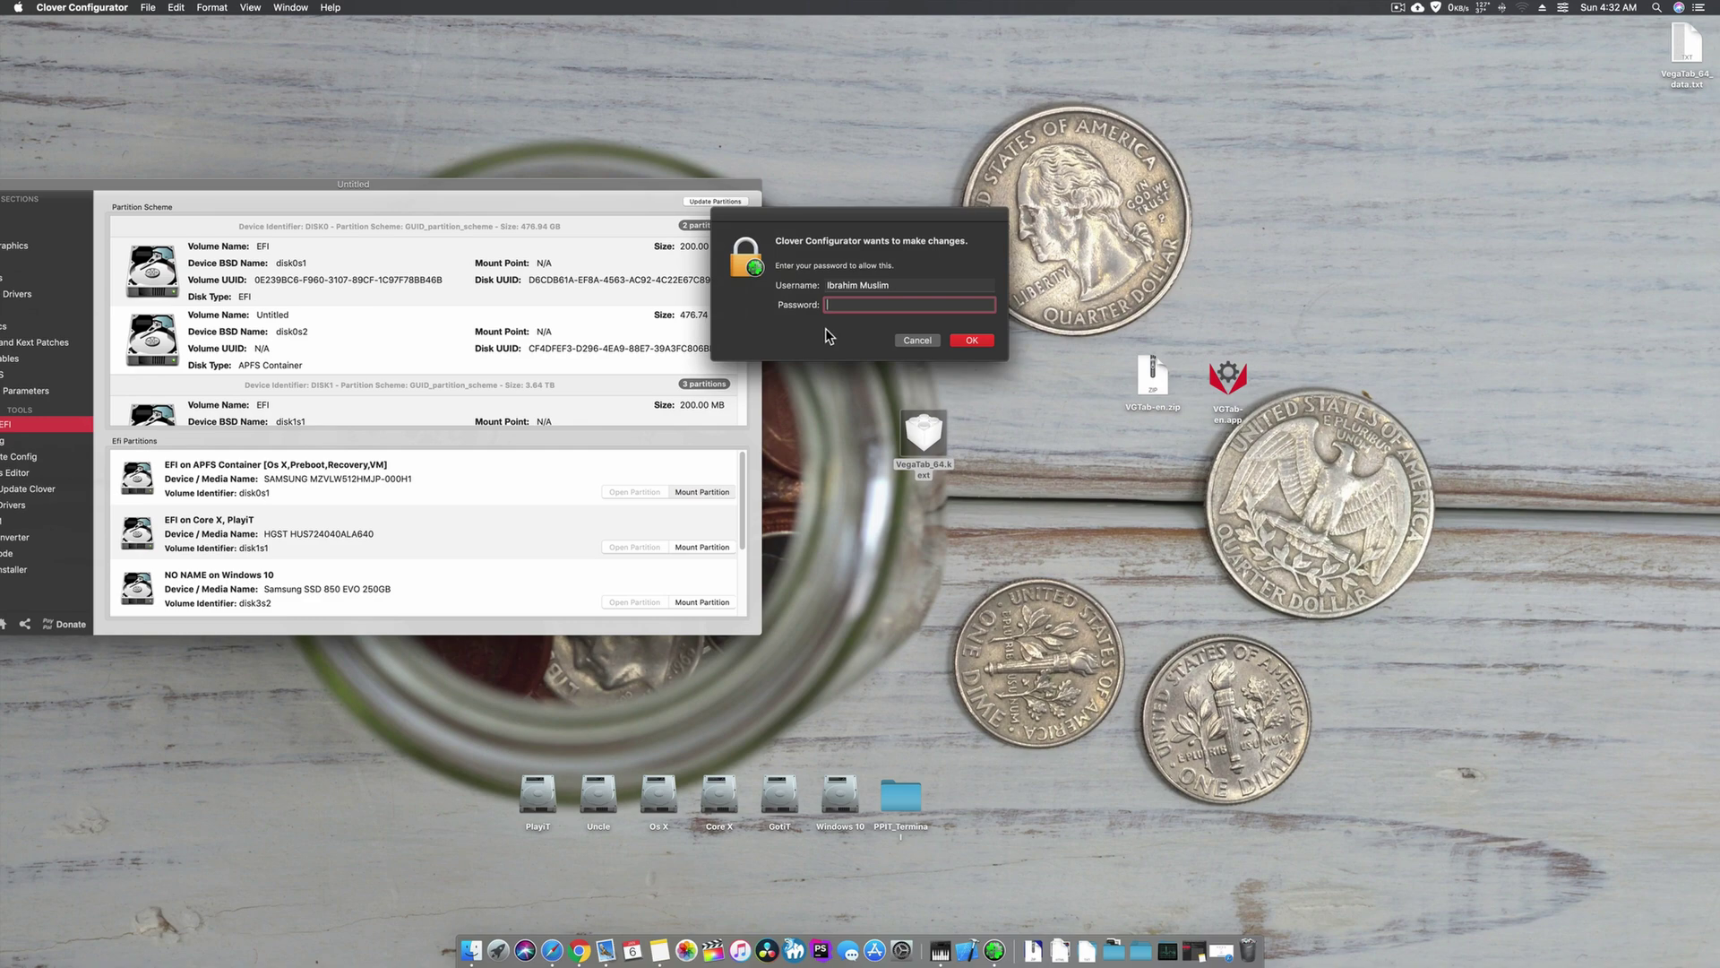
pyautogui.write('****')
pyautogui.press('Return')
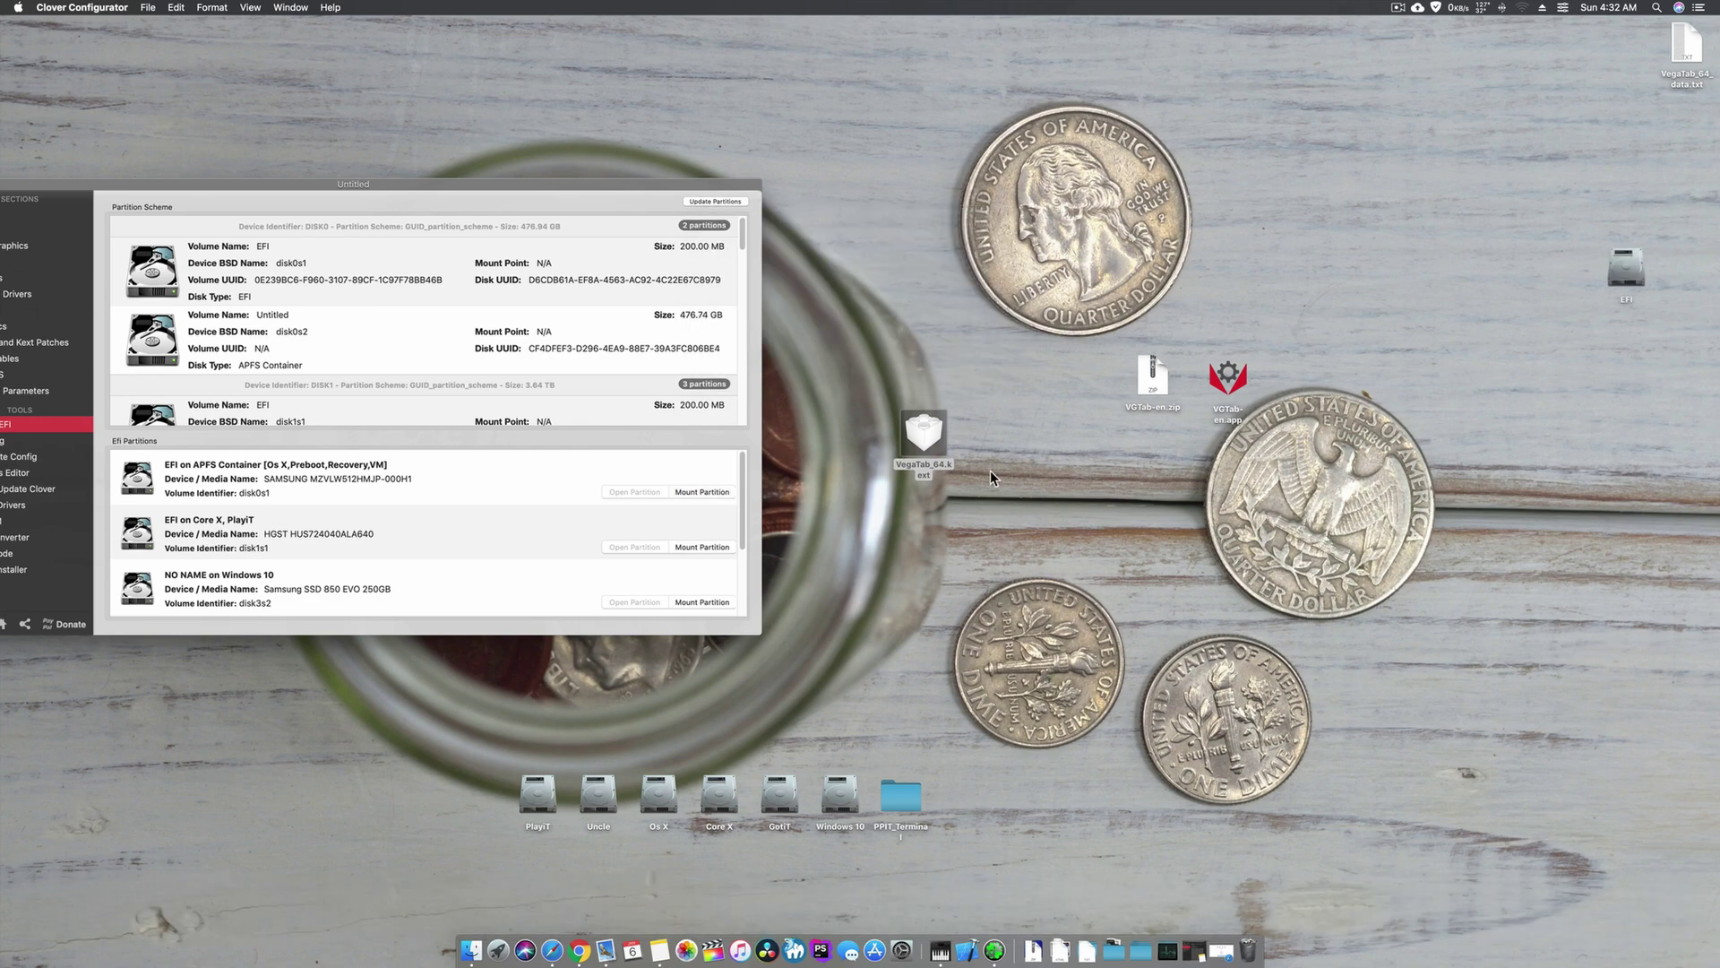
# - Open the EFI volume's EFI/CLOVER/kexts/Other folder in an enlarged Finder window
pyautogui.doubleClick(1626, 269)
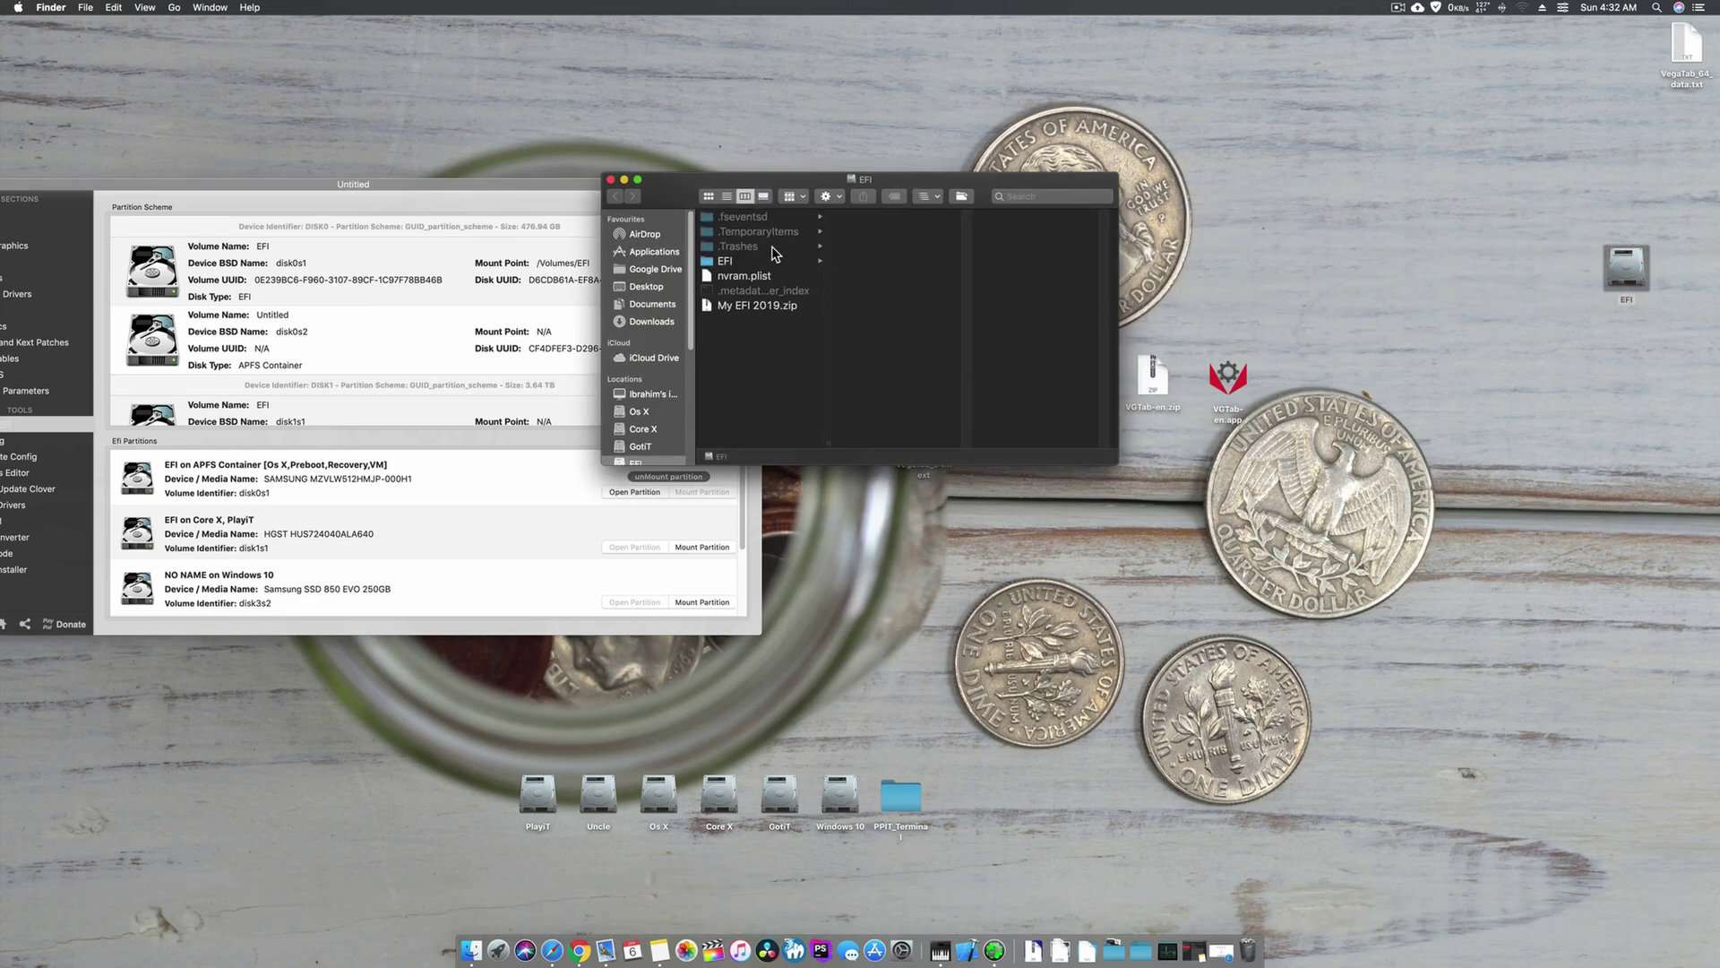
pyautogui.click(779, 261)
pyautogui.click(883, 247)
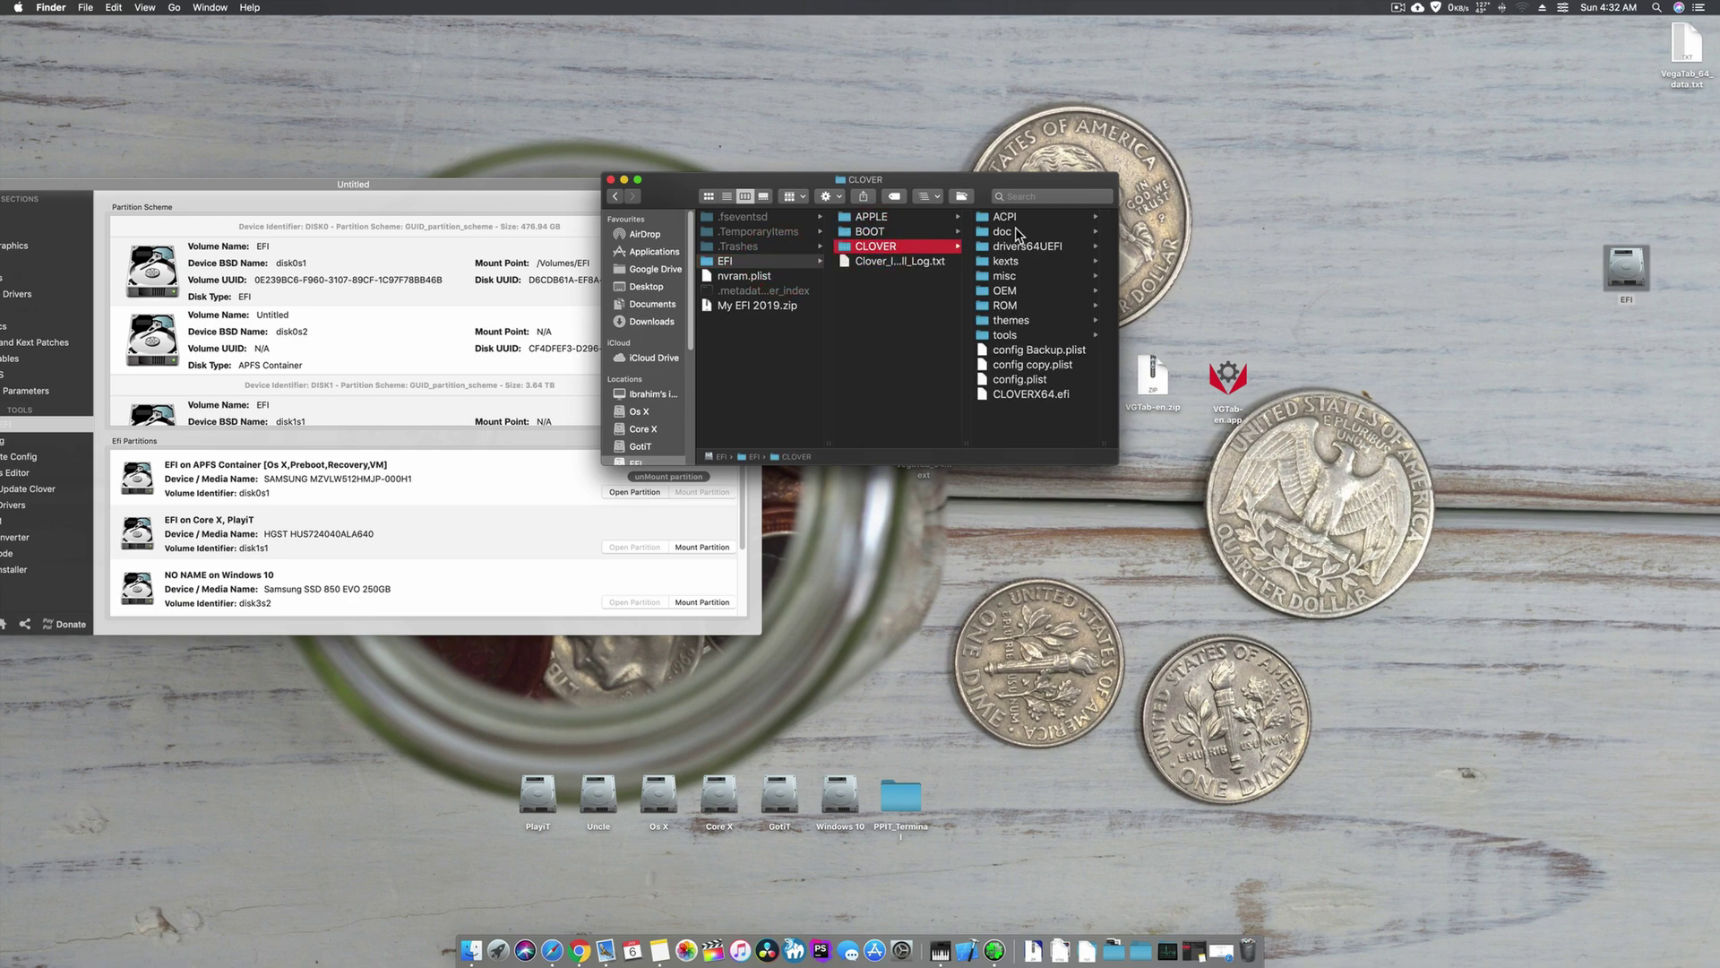
pyautogui.click(1034, 262)
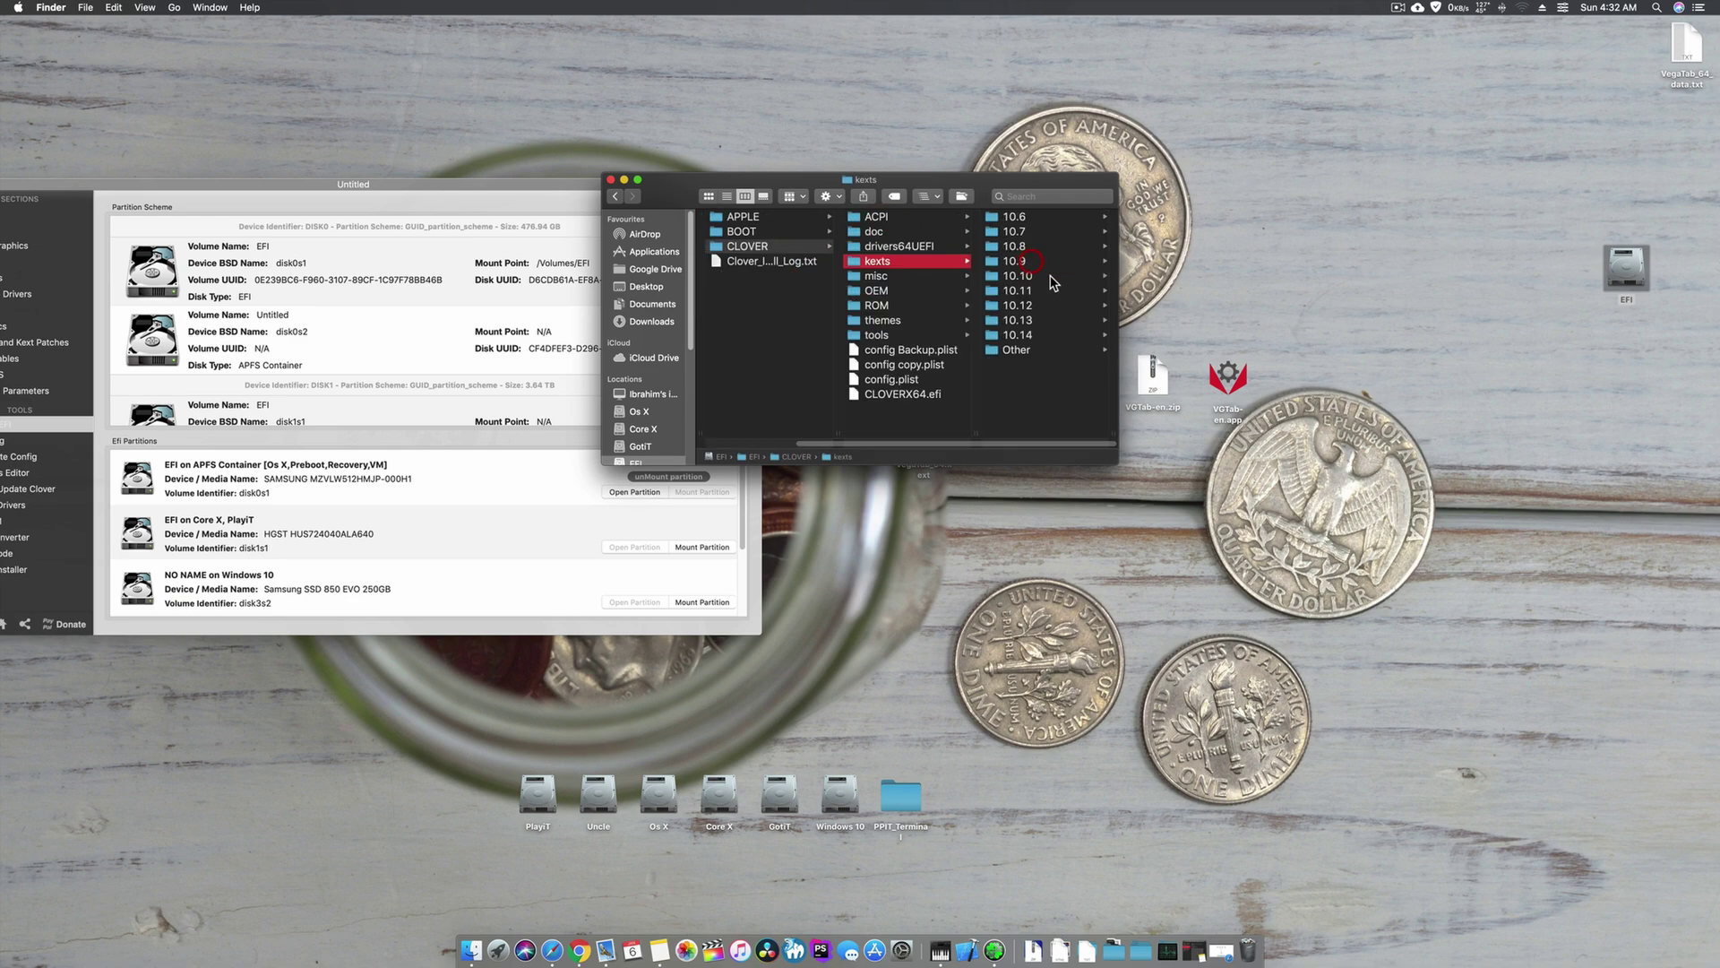
pyautogui.click(1021, 349)
pyautogui.moveTo(1022, 180); pyautogui.dragTo(673, 269)
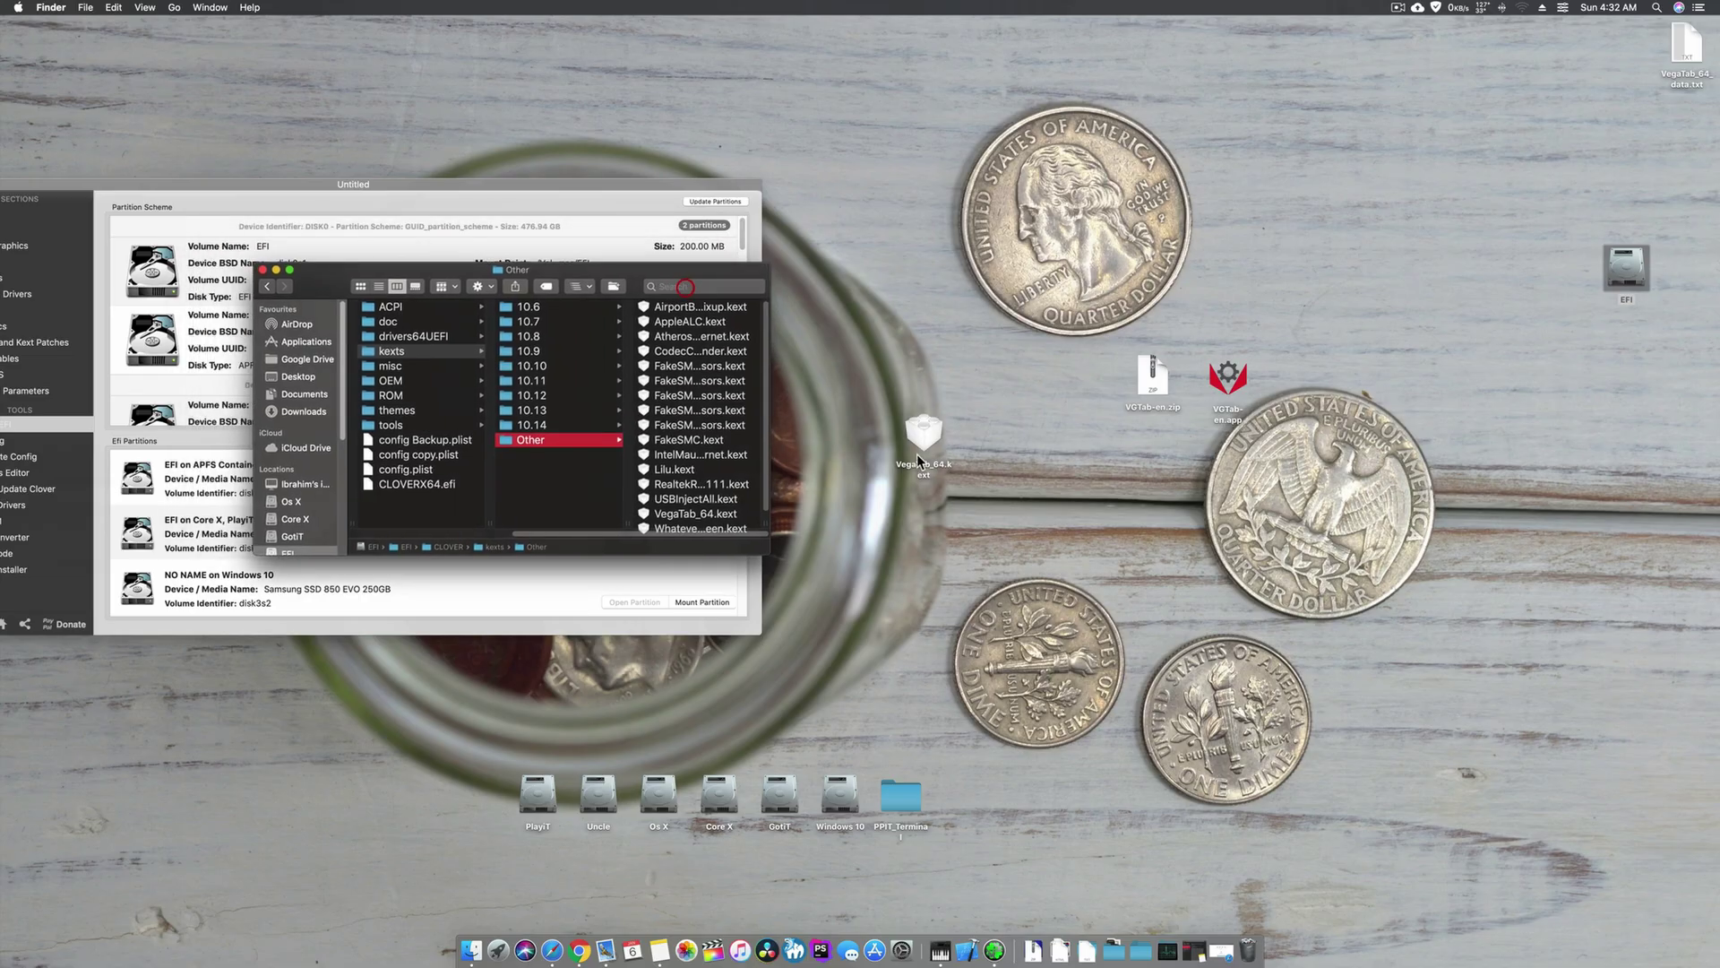
pyautogui.moveTo(770, 562); pyautogui.dragTo(913, 730)
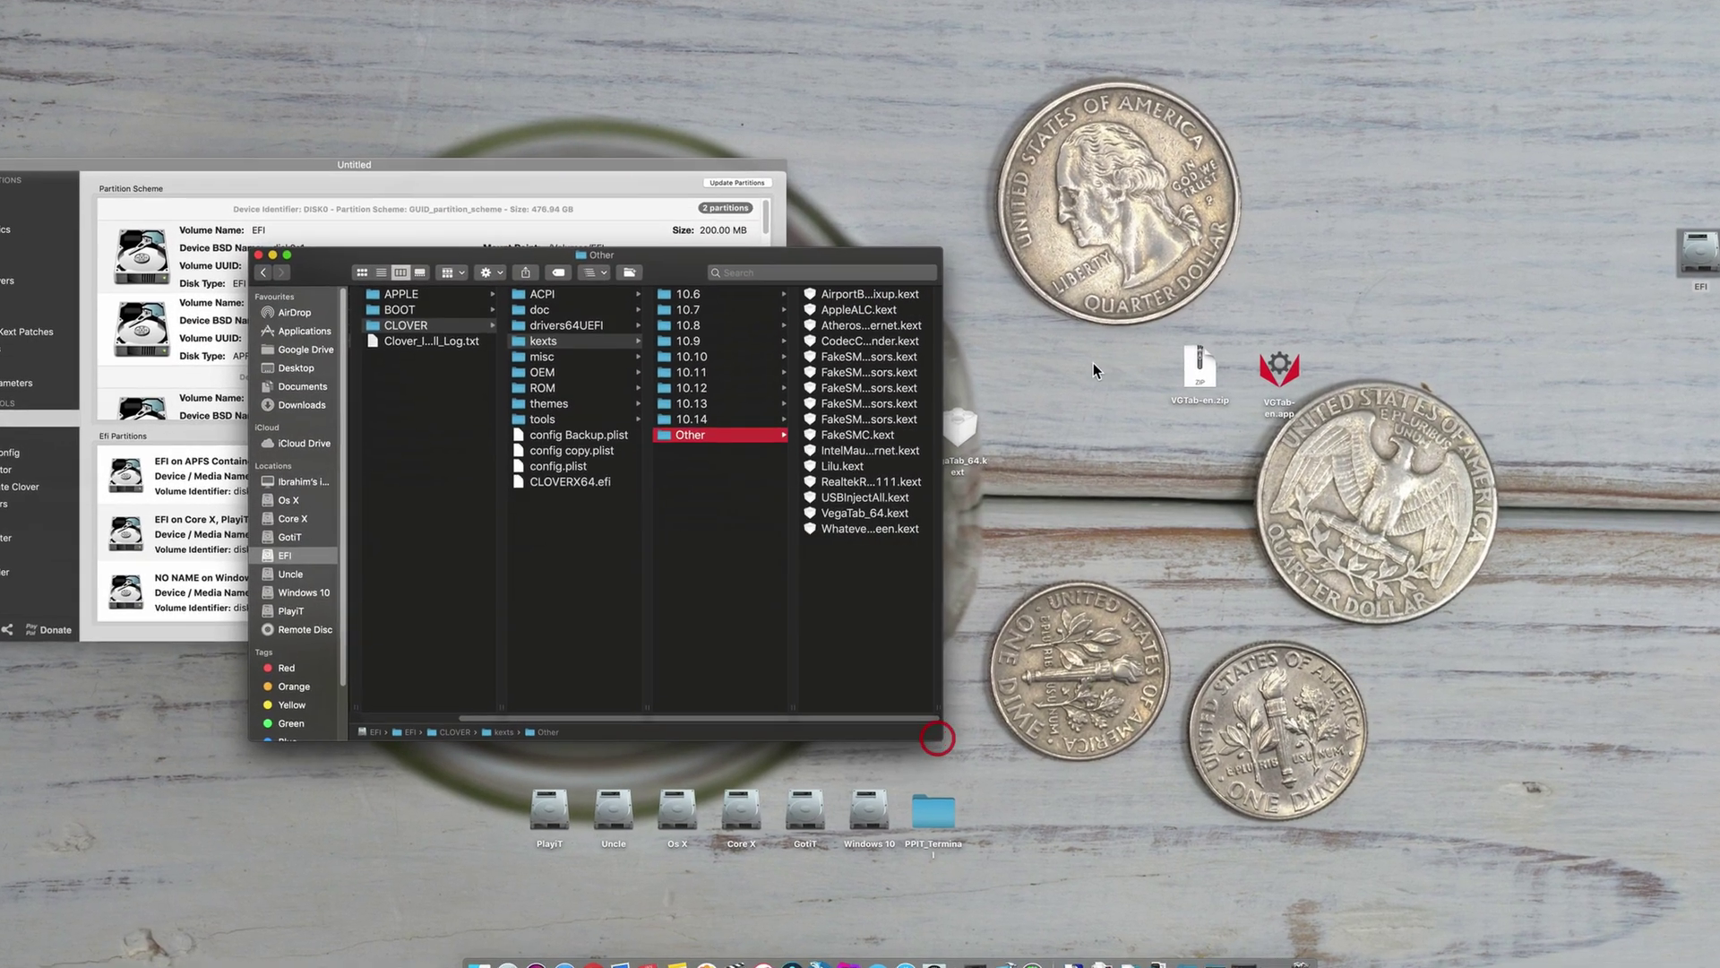
# - Drop VegaTab_64.kext into Other, replacing the older copy
pyautogui.moveTo(928, 433); pyautogui.dragTo(906, 616)
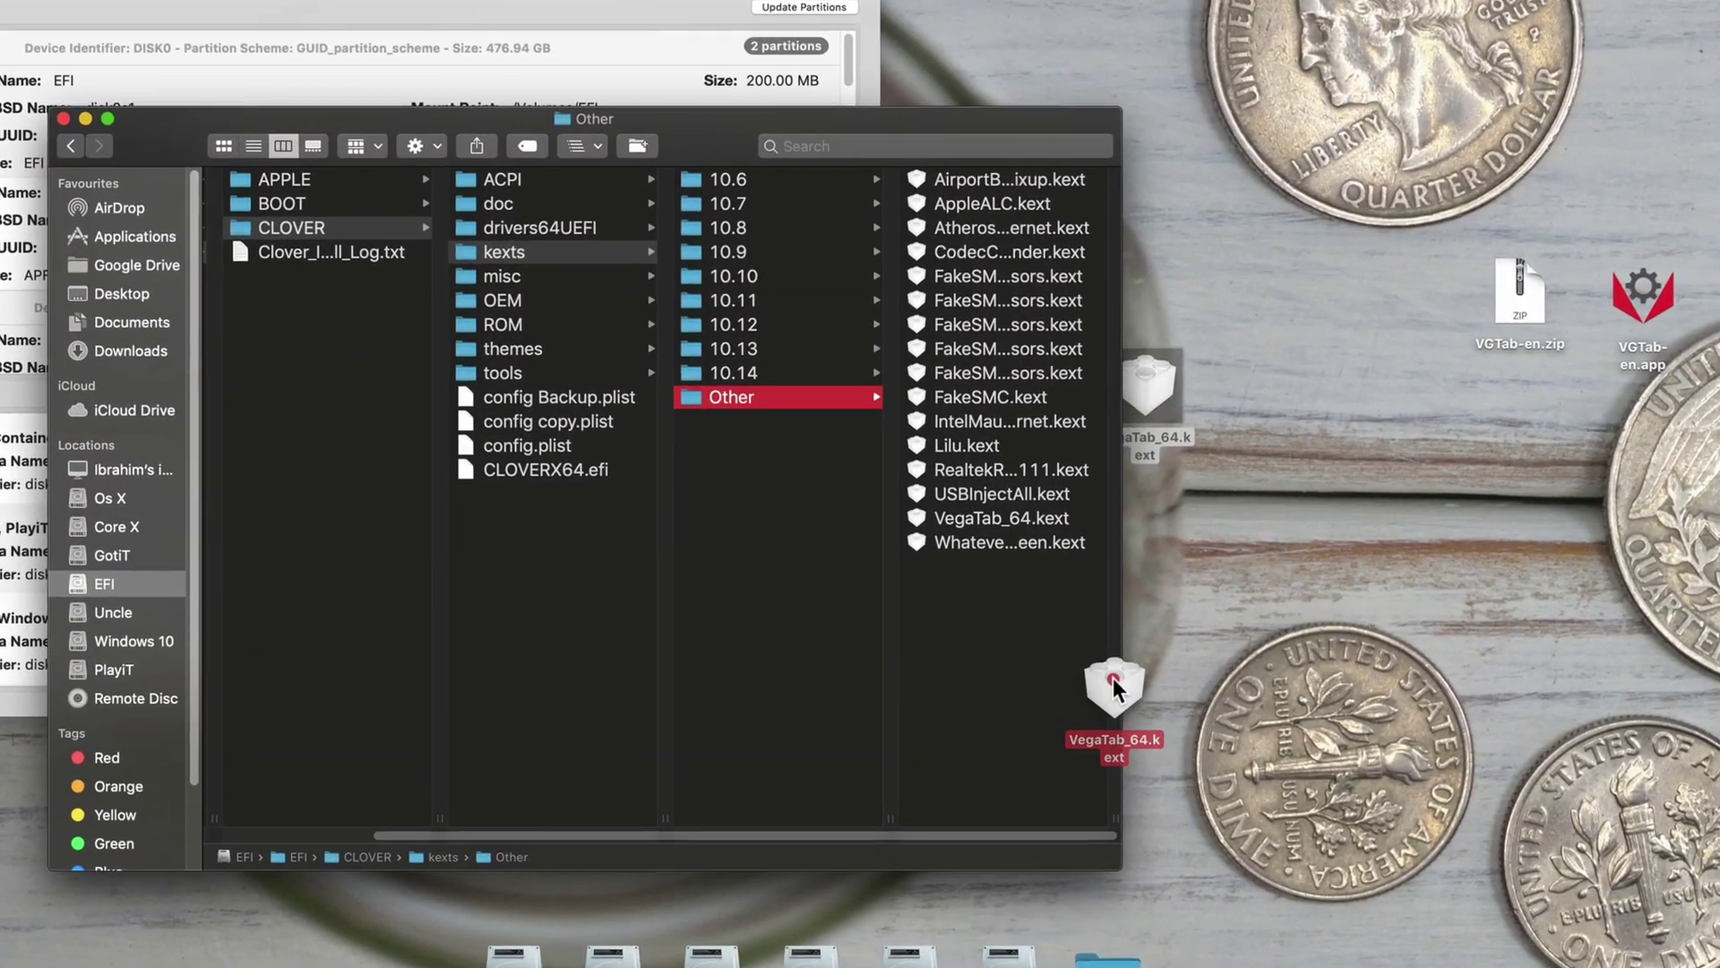
pyautogui.moveTo(1114, 688); pyautogui.dragTo(1010, 634)
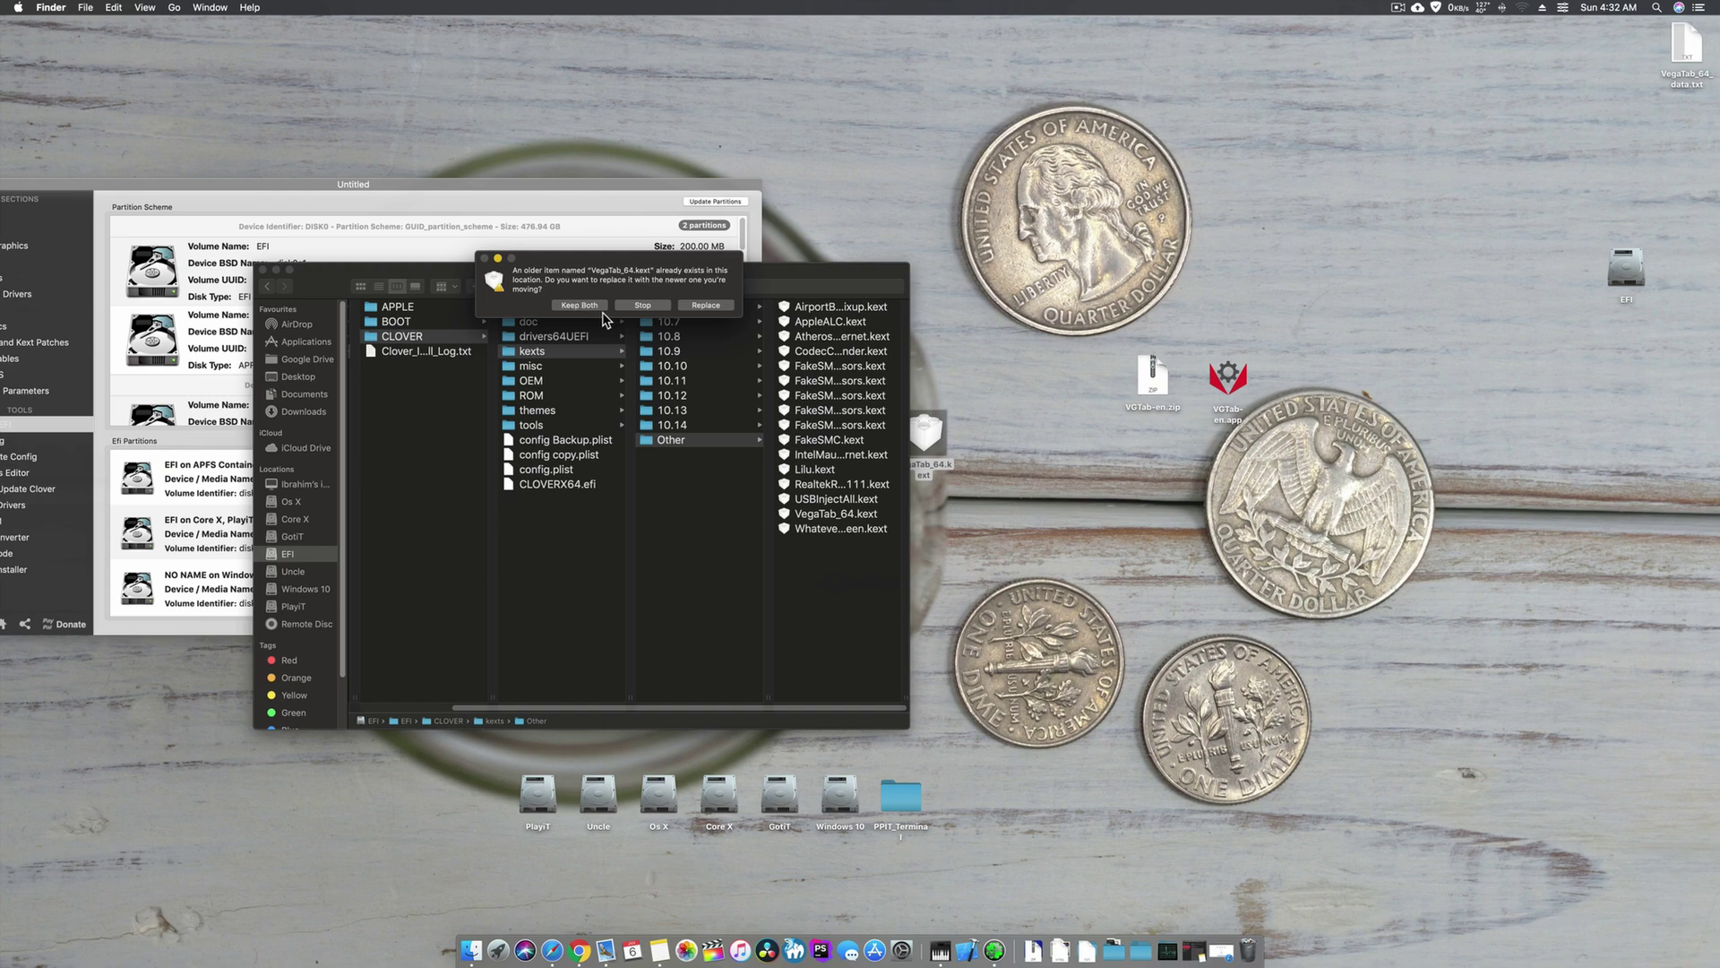
pyautogui.click(642, 305)
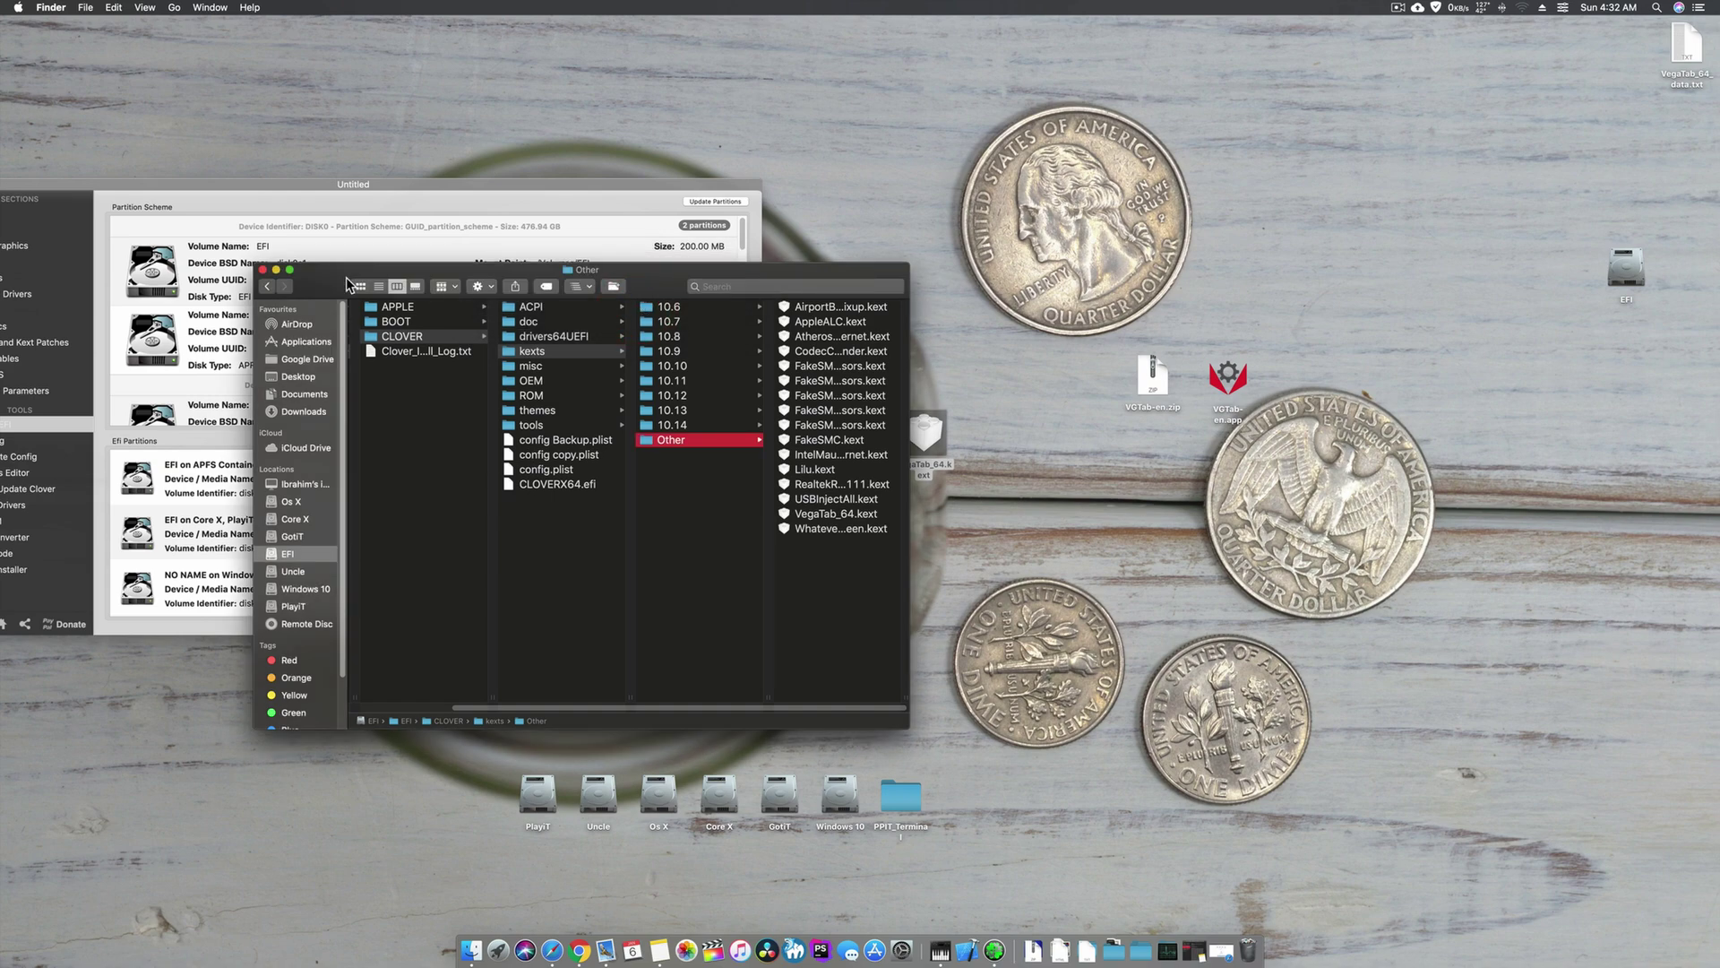
# - Close the Clover Configurator window
pyautogui.click(263, 273)
pyautogui.moveTo(271, 192); pyautogui.dragTo(746, 233)
pyautogui.click(422, 225)
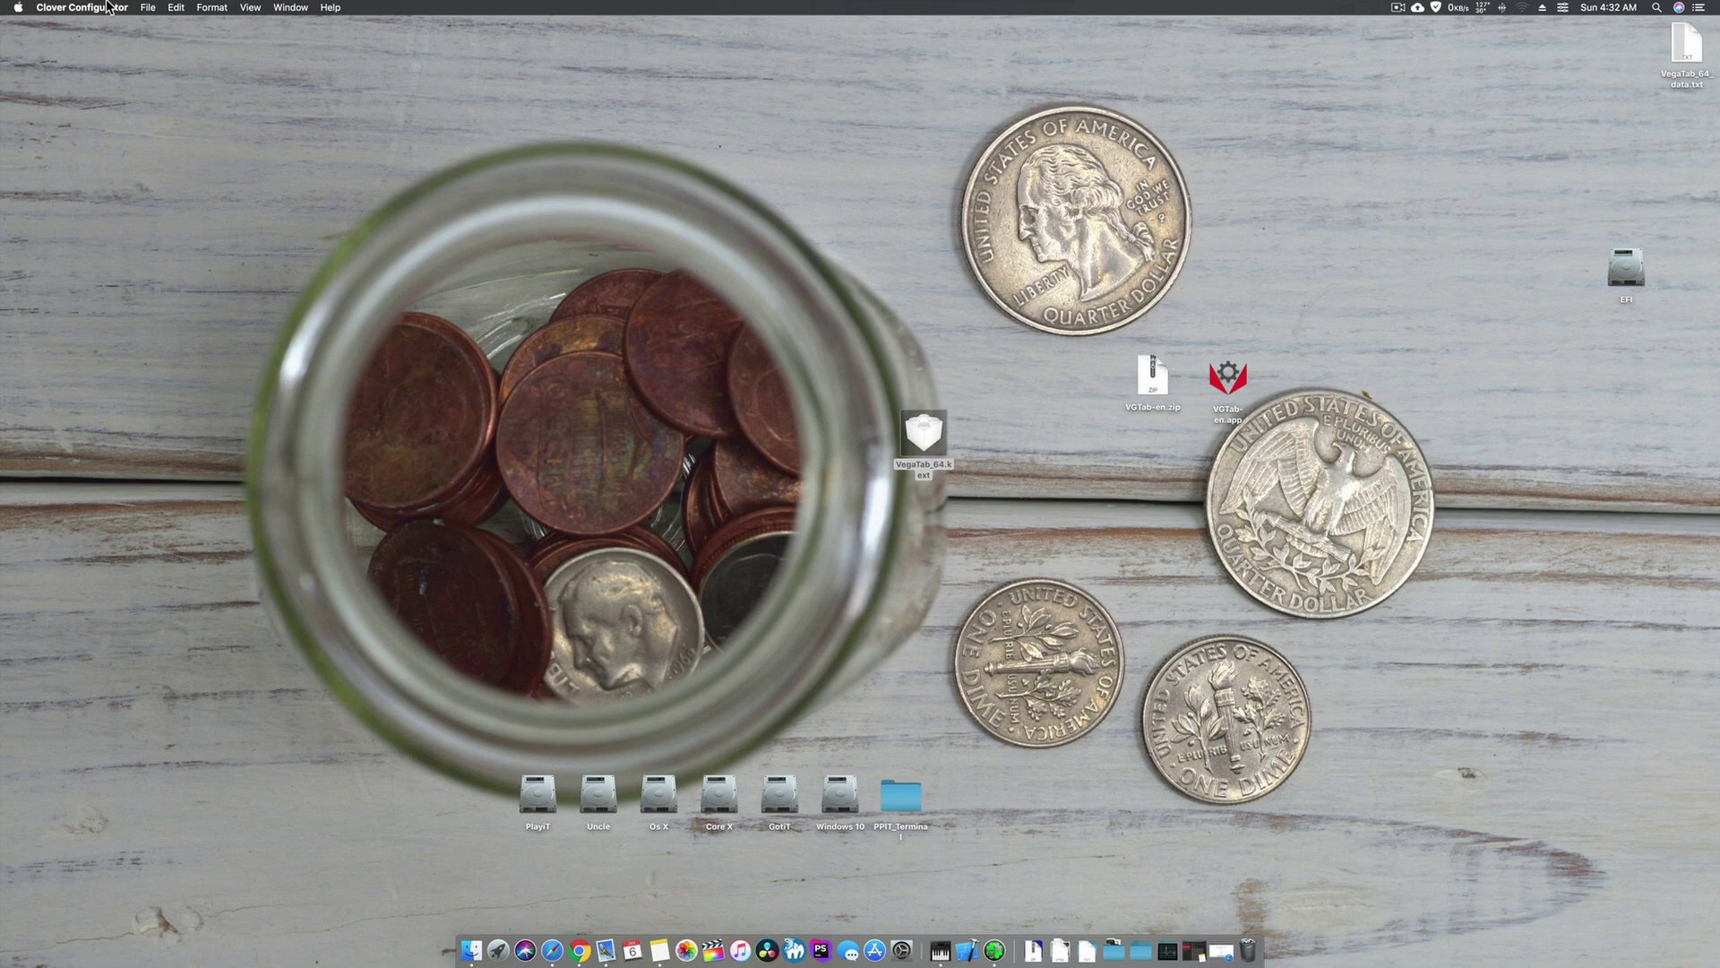
# - Drag the VegaTab_64.kext desktop icon up and to the left, leaving it deselected
pyautogui.click(18, 7)
pyautogui.click(625, 285)
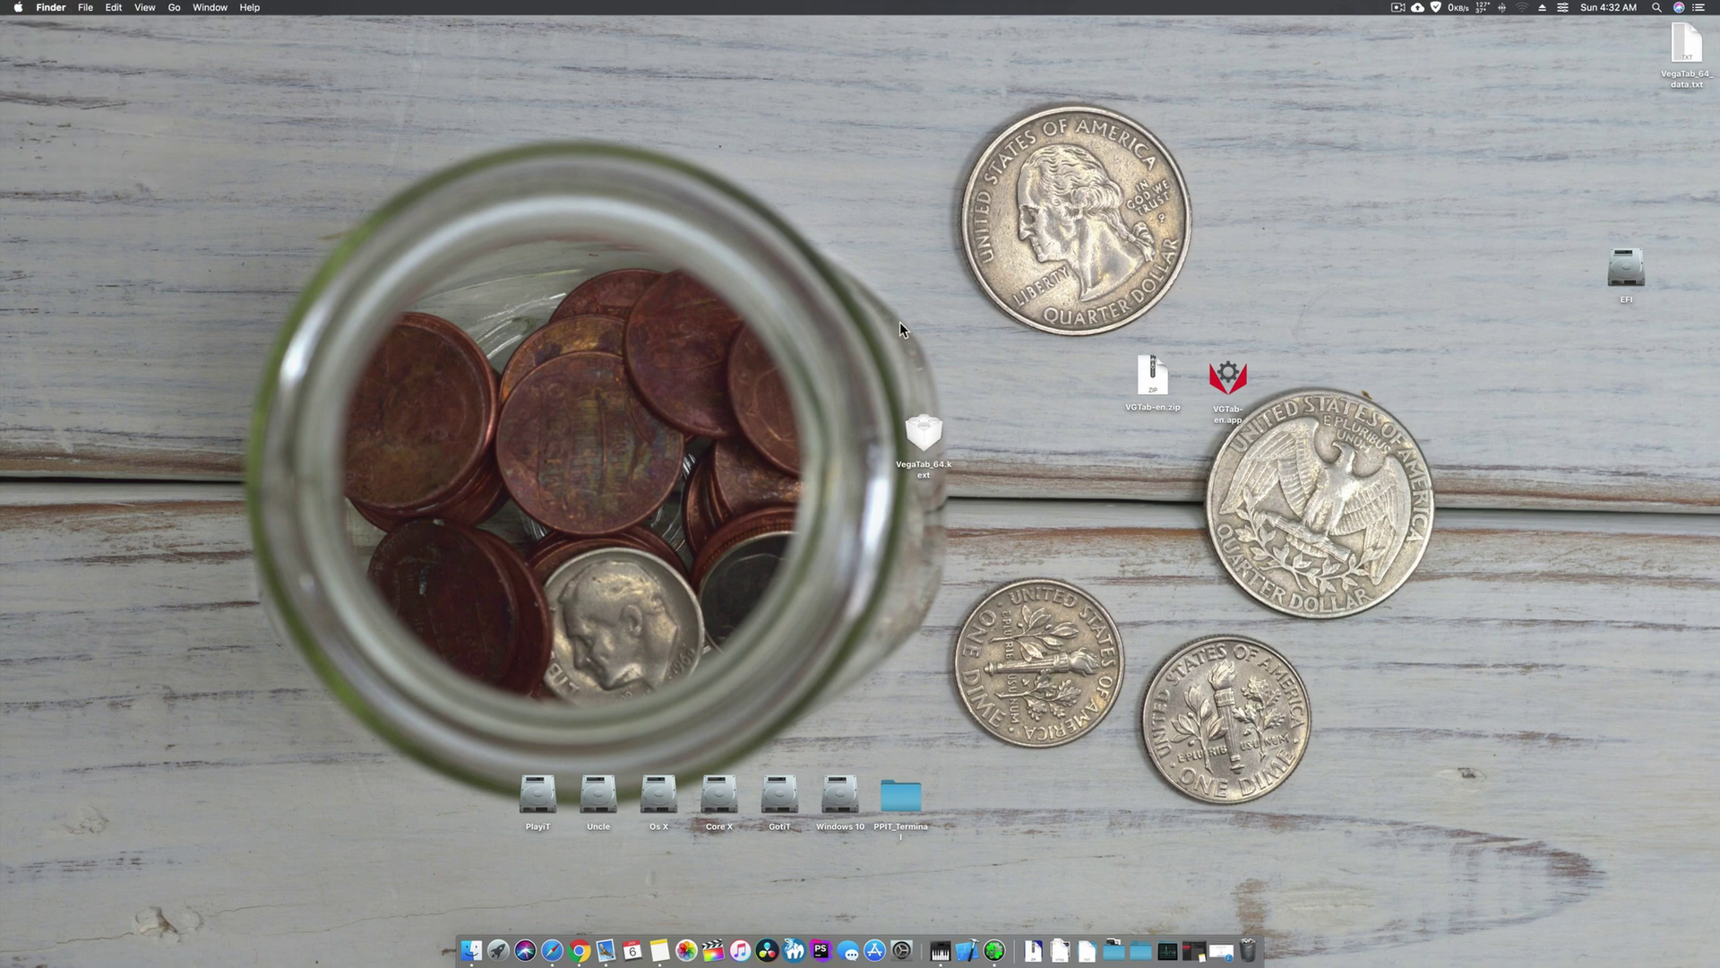
pyautogui.moveTo(927, 435); pyautogui.dragTo(867, 342)
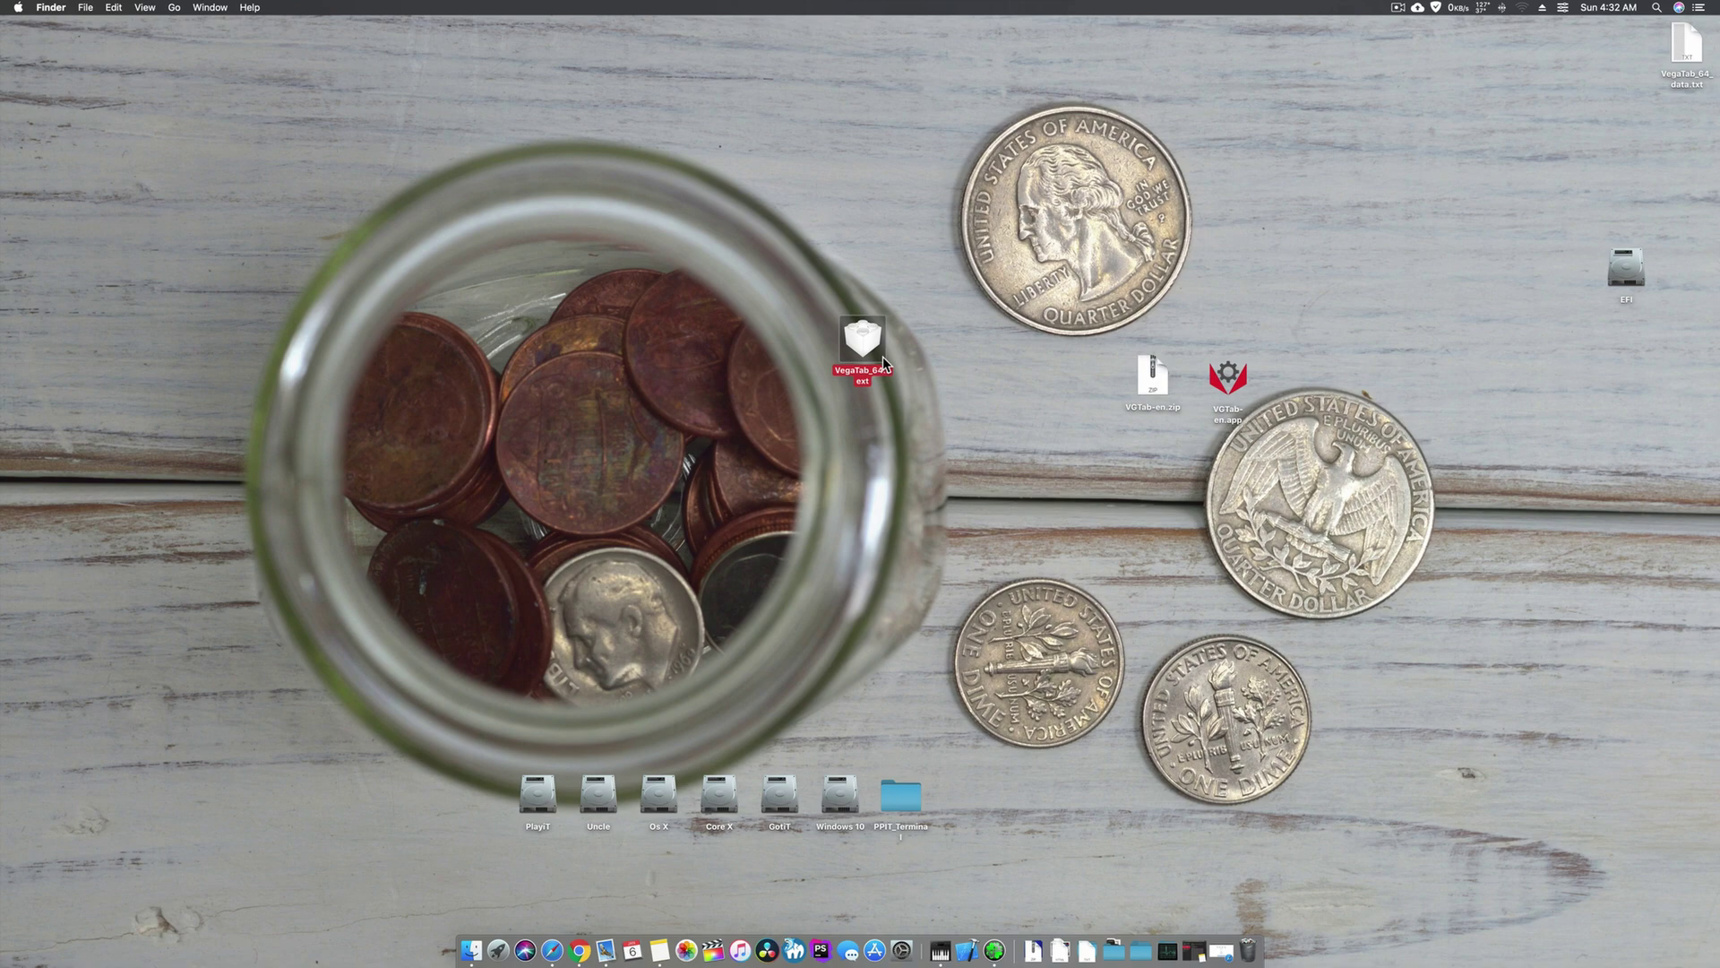
pyautogui.click(891, 299)
pyautogui.click(862, 340)
pyautogui.click(808, 532)
# - Show About This Mac (Mojave 10.14.3 Beta, Radeon RX Vega 64) and move its window below the kext icon
pyautogui.click(18, 8)
pyautogui.click(50, 27)
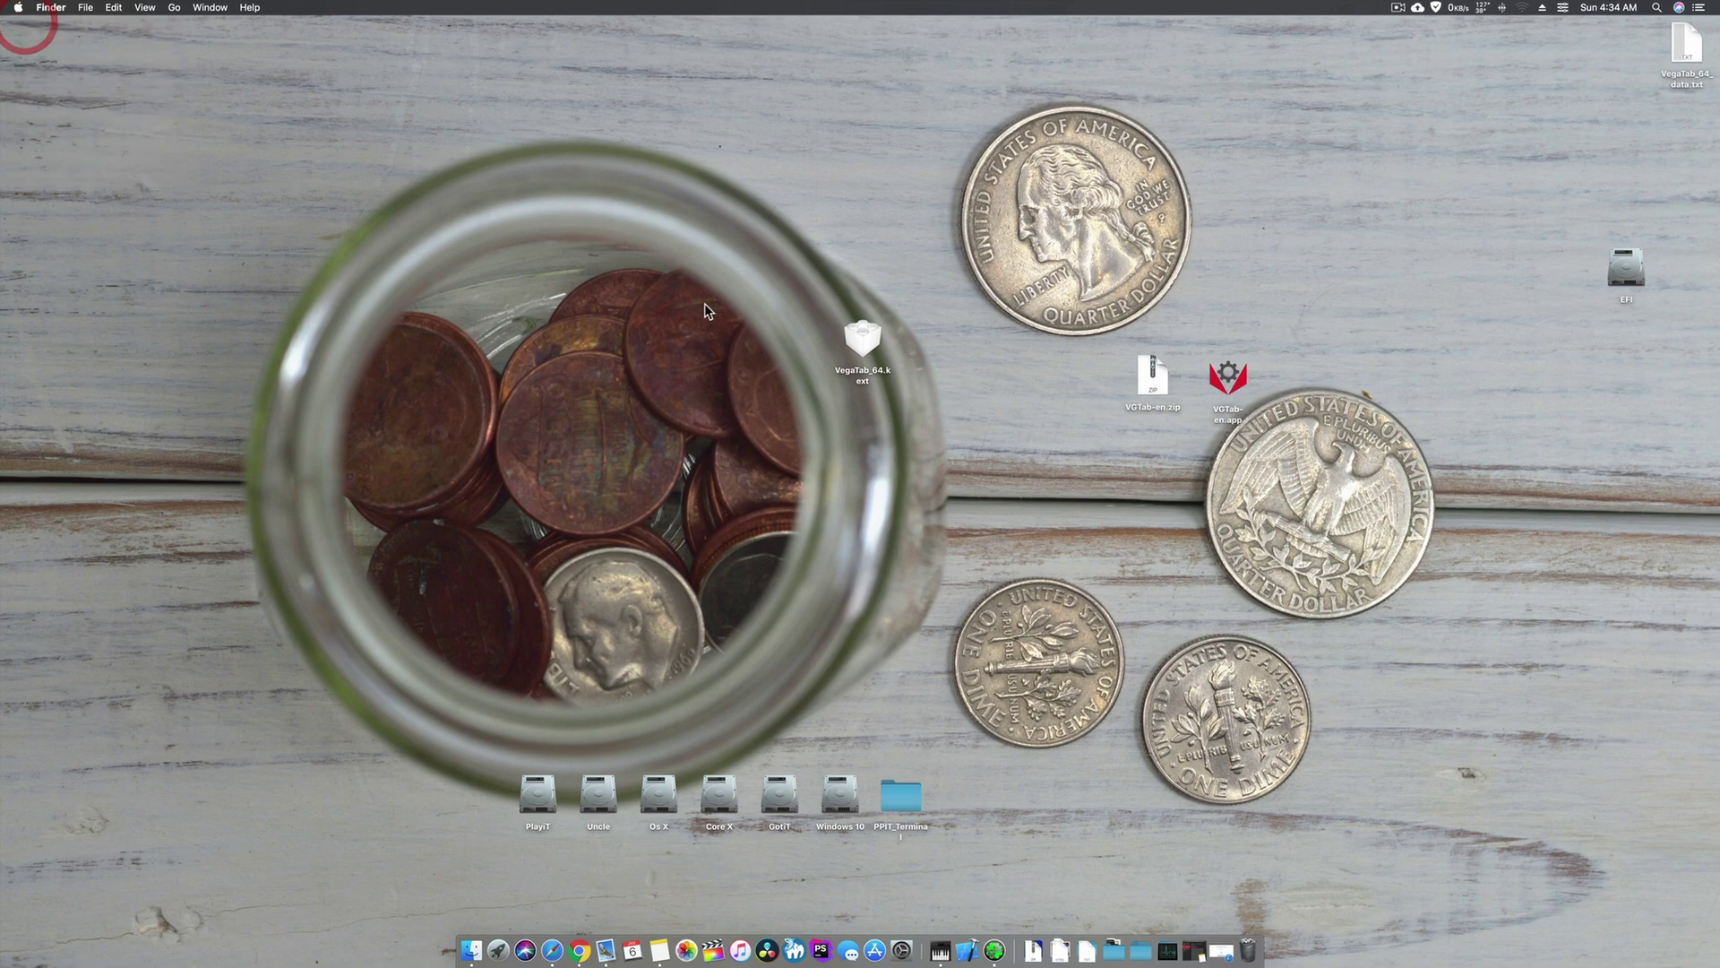
pyautogui.moveTo(999, 208); pyautogui.dragTo(1009, 405)
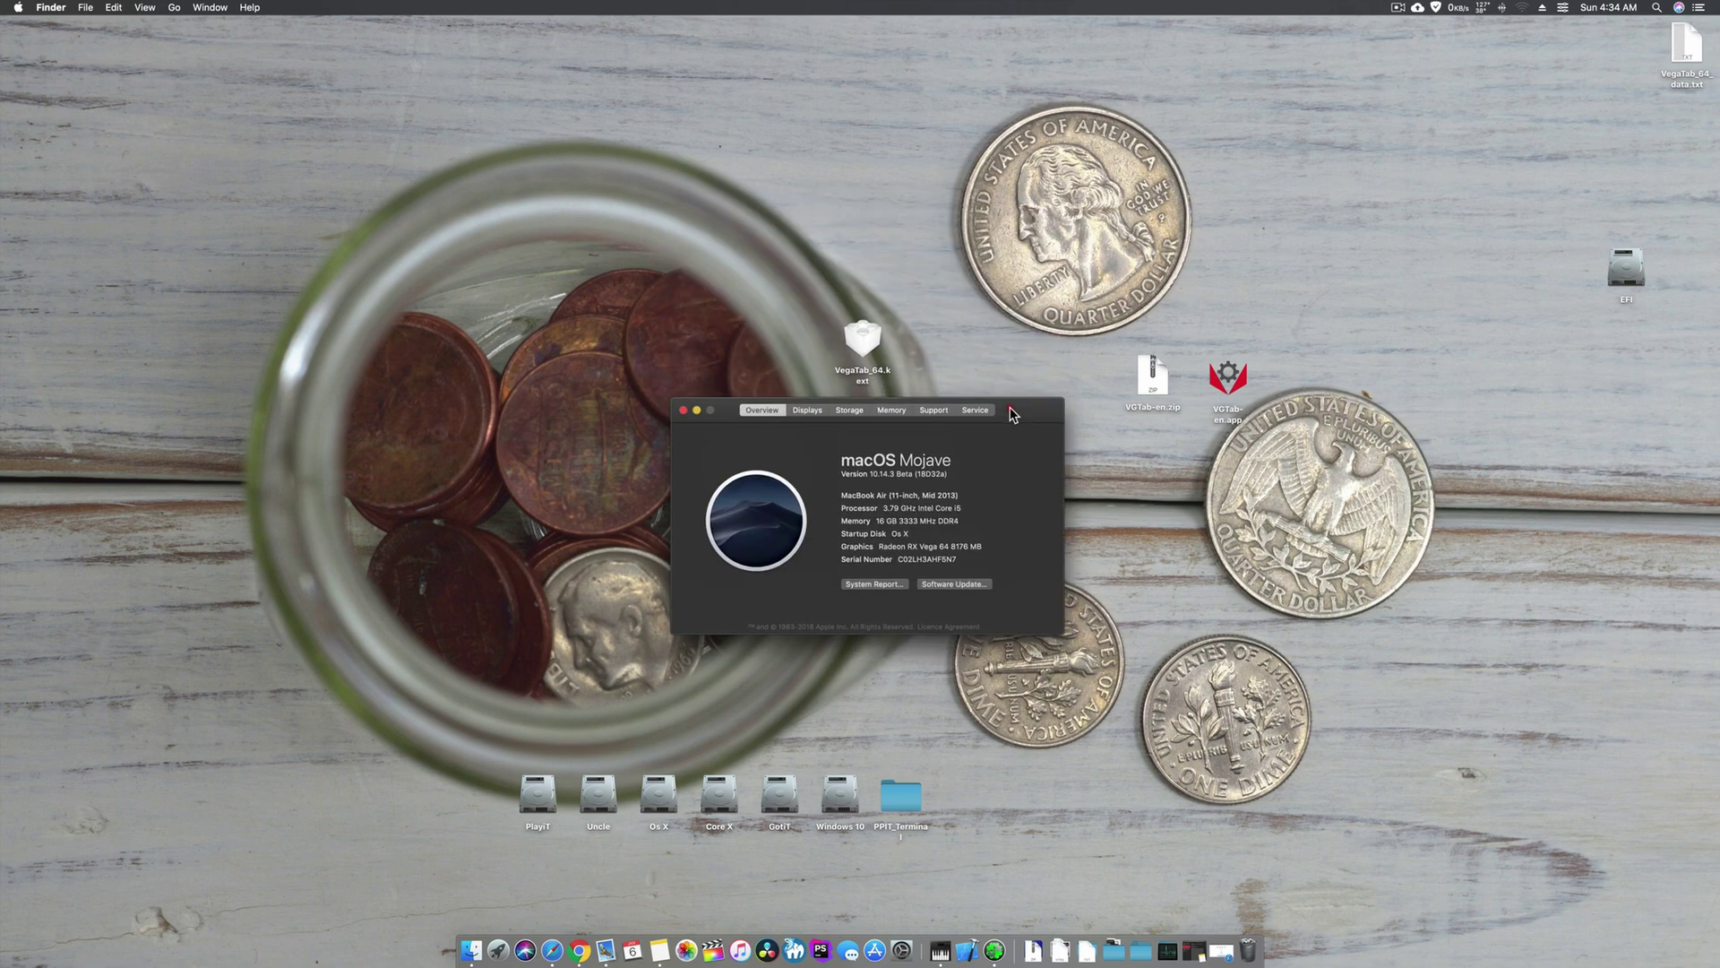